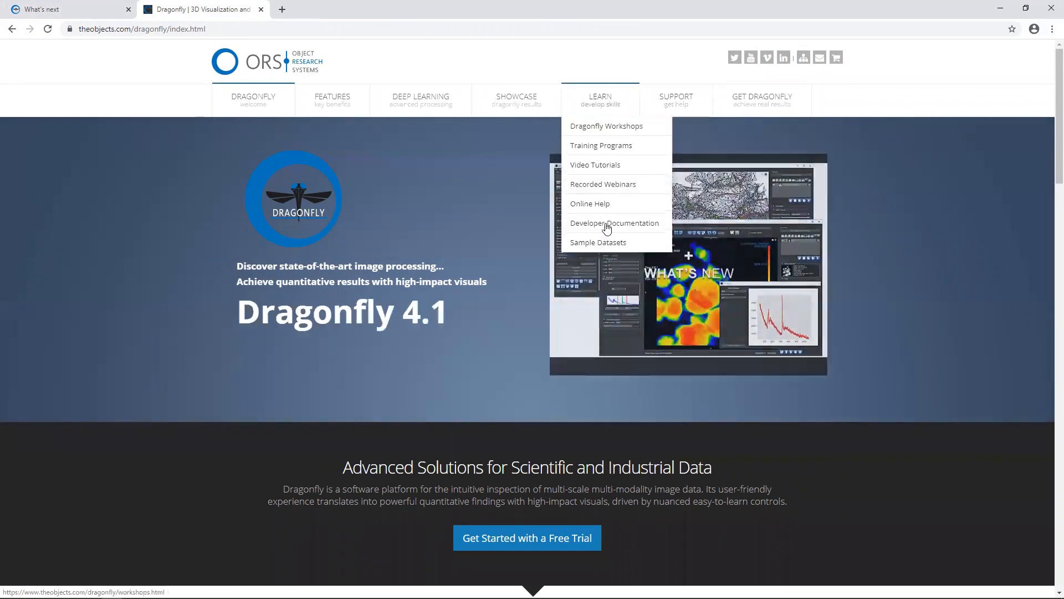
Open the Sample Datasets page of the Dragonfly site and look through the downloadable datasets
left_click(613, 240)
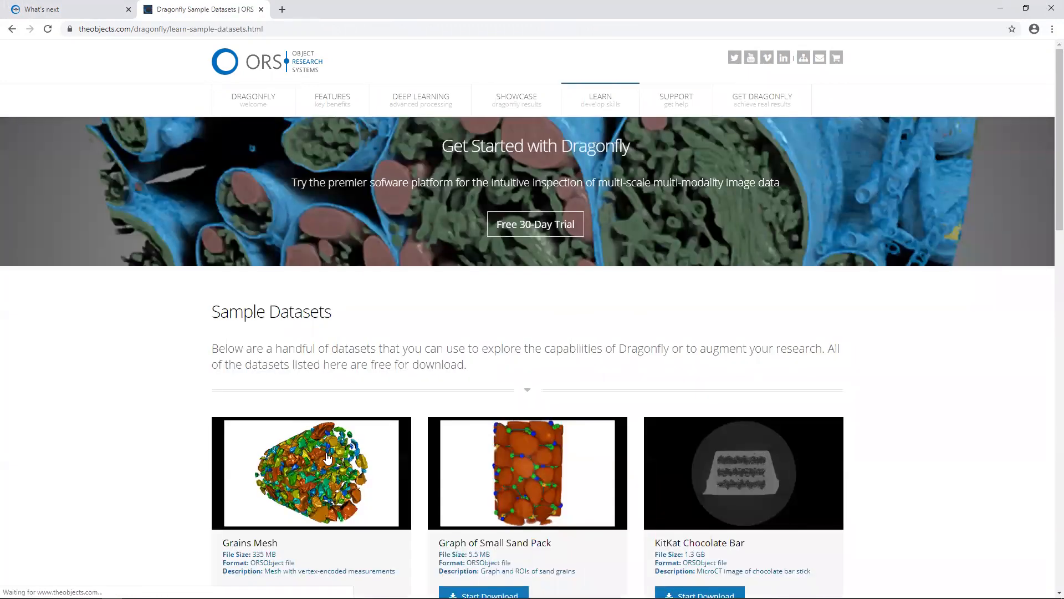
scroll(329, 452, "down", 1)
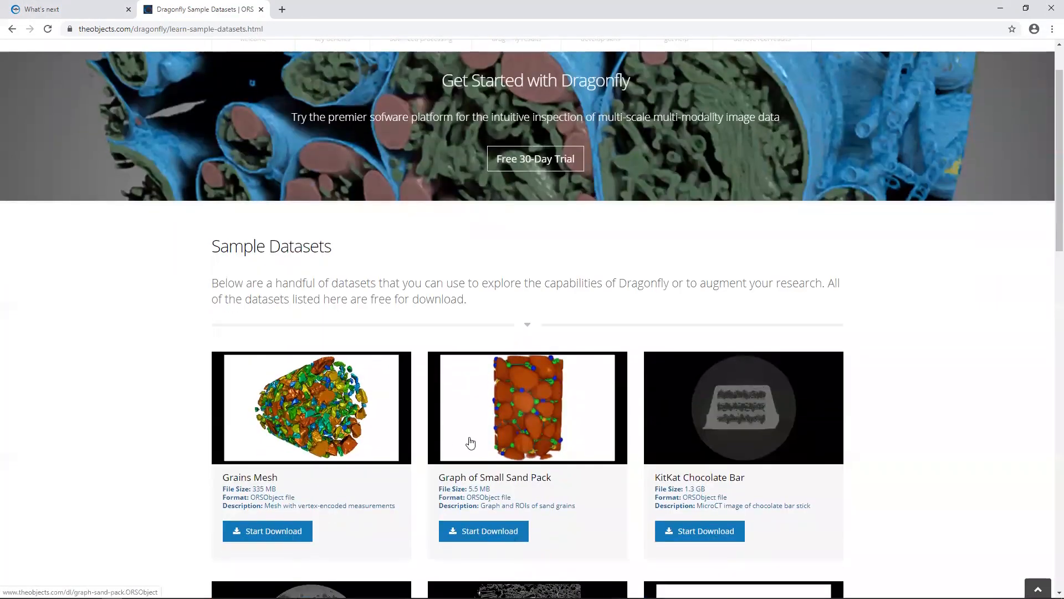
scroll(554, 281, "down", 3)
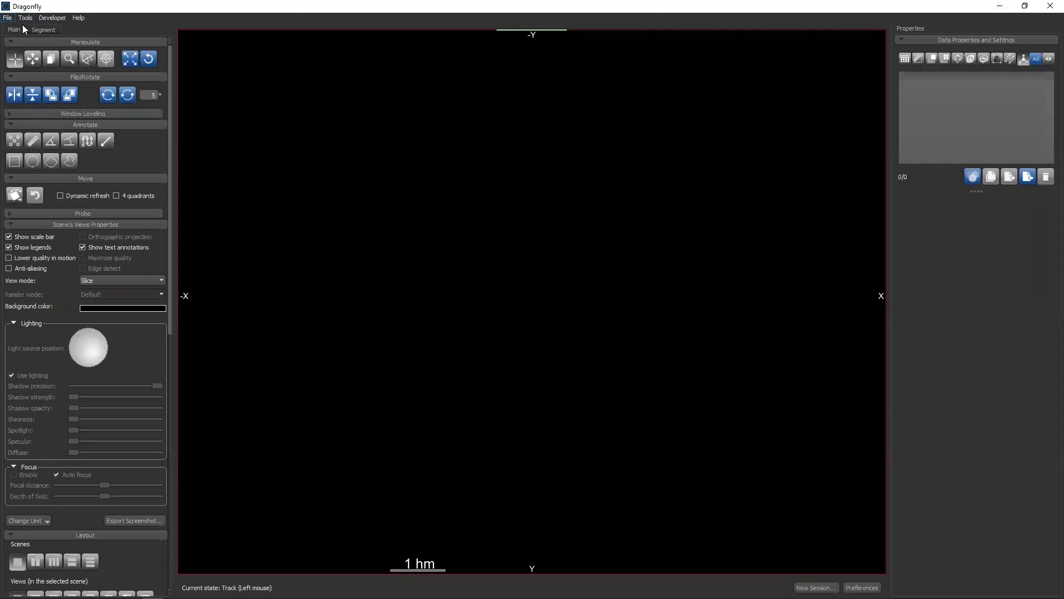
Import graph test case sand pack.ORSObject from Downloads with its Attribution overlay, pore space and sand grains regions and small sand pack dataset, leaving out the graphs
left_click(9, 19)
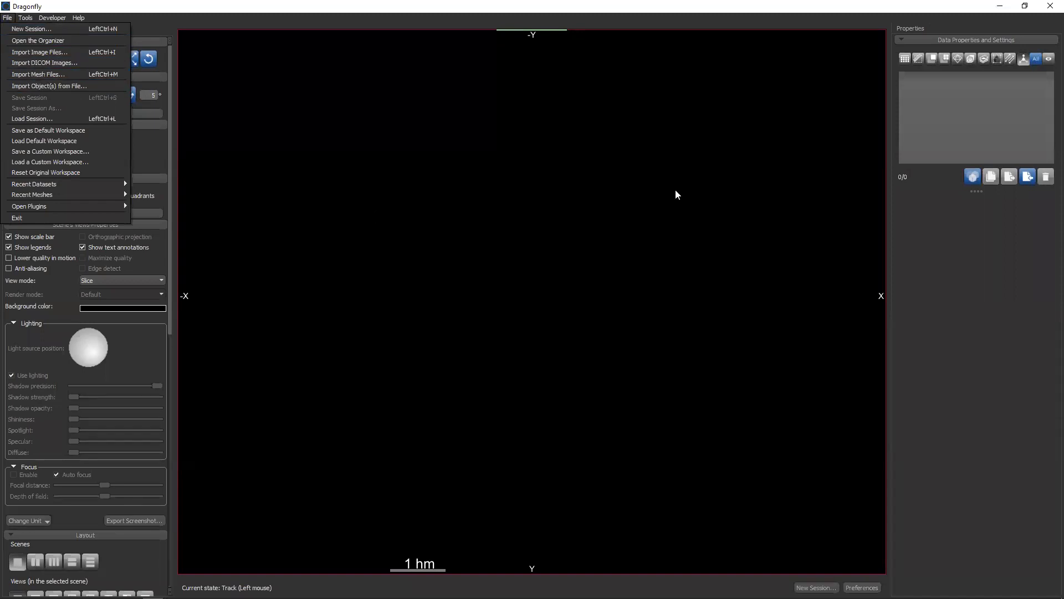
left_click(1006, 193)
left_click(1028, 177)
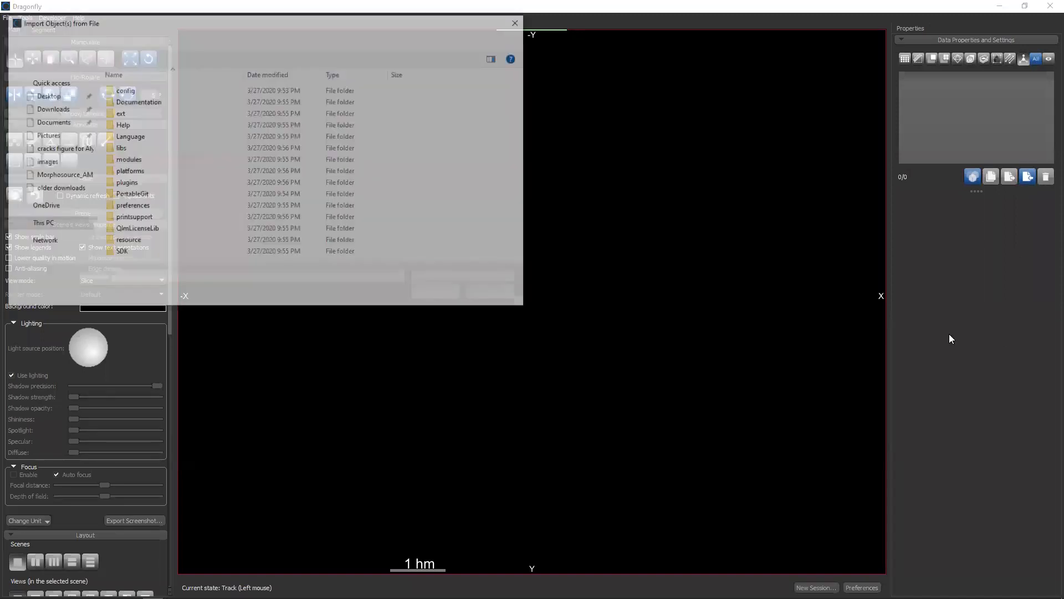
left_click(50, 108)
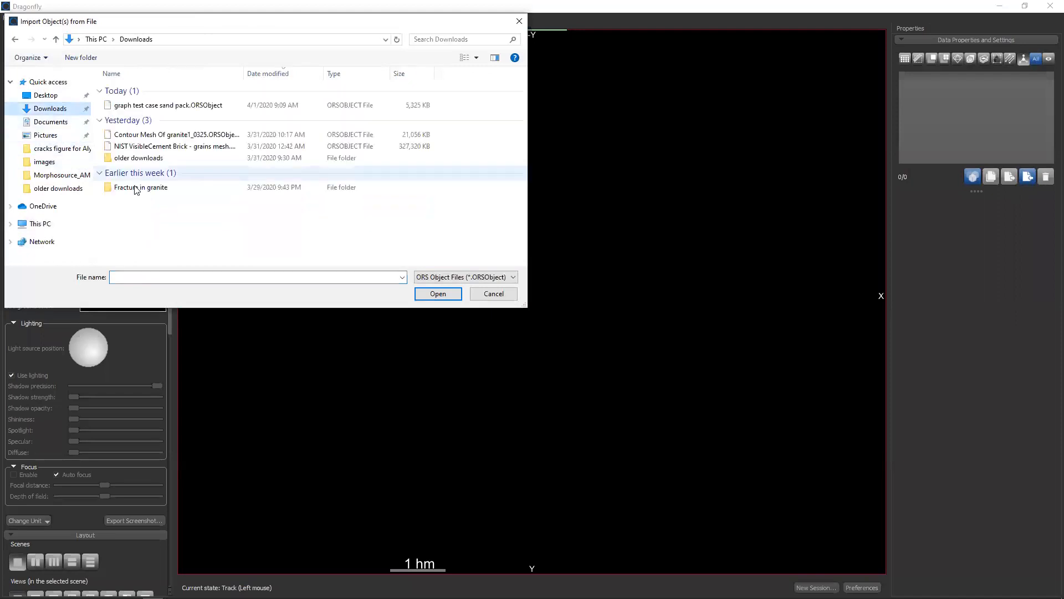
left_click(151, 106)
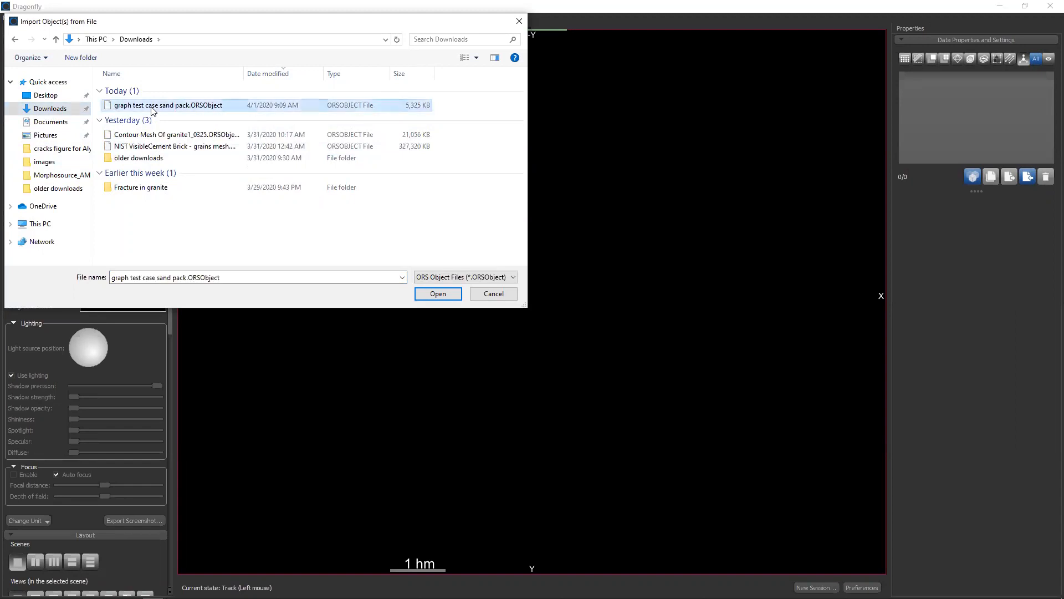
left_click(430, 293)
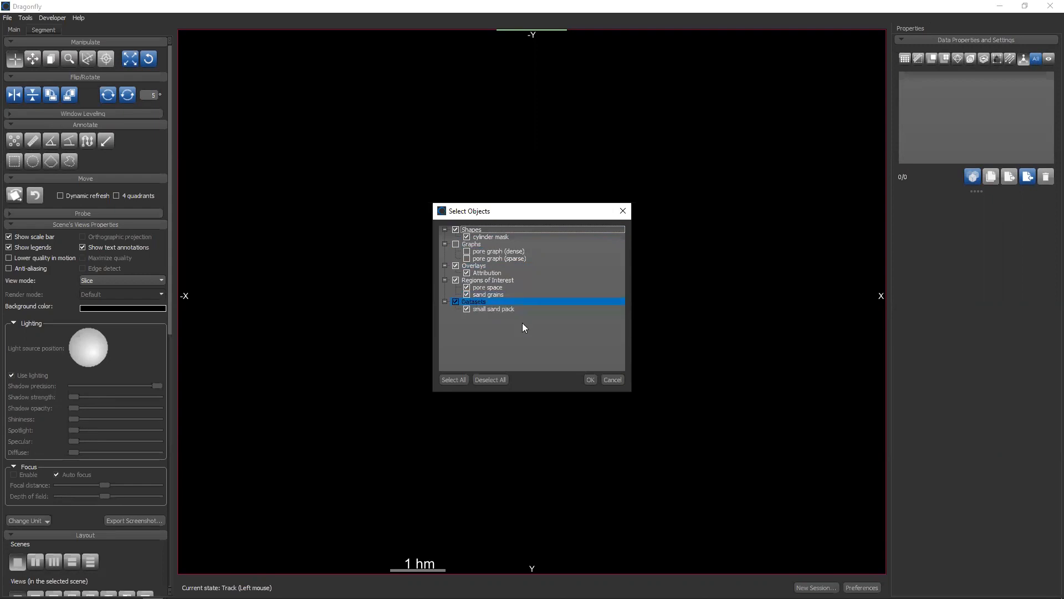
left_click(591, 379)
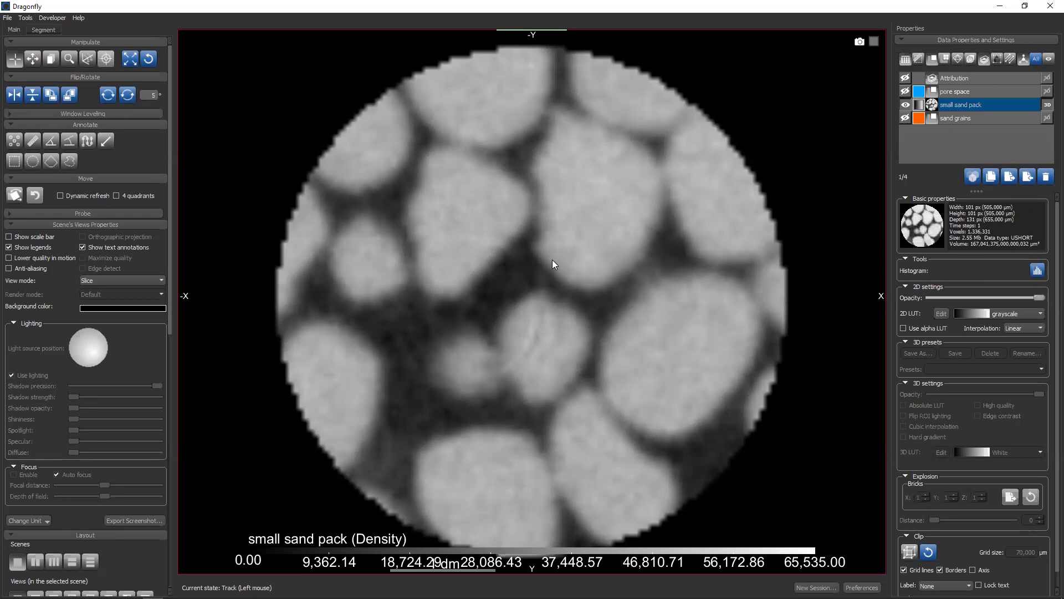
Show the Attribution overlay to read the dataset's source credits, and hide it again
left_click(905, 77)
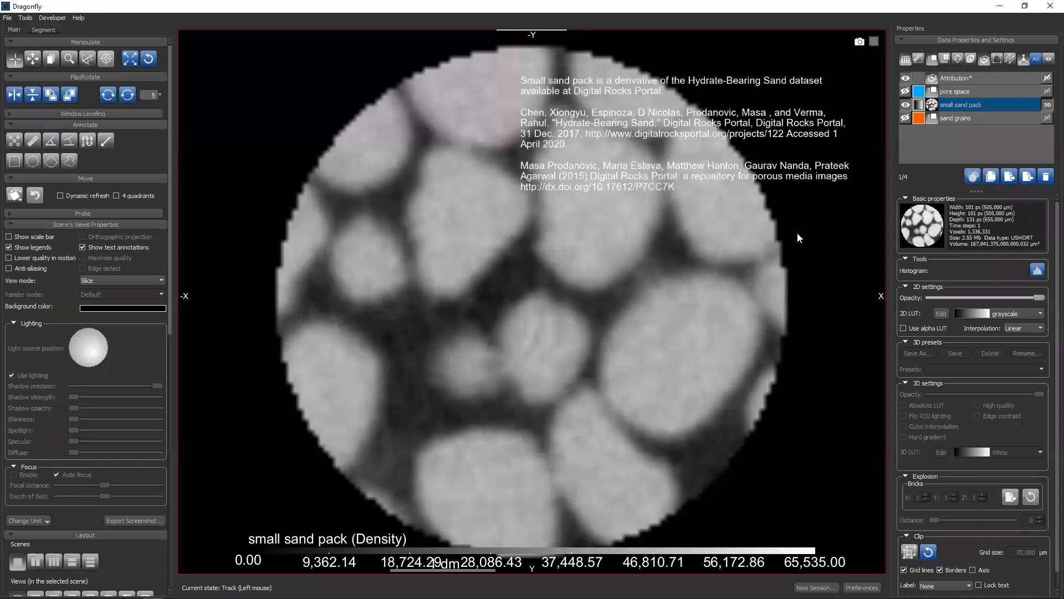
middle_click_drag(712, 269, 507, 480)
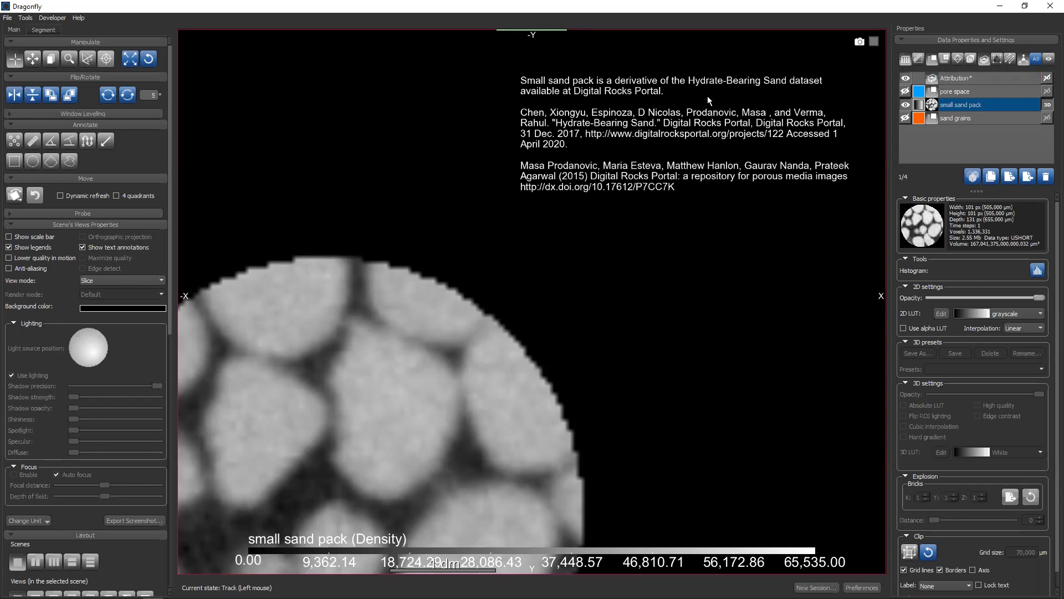
left_click(905, 78)
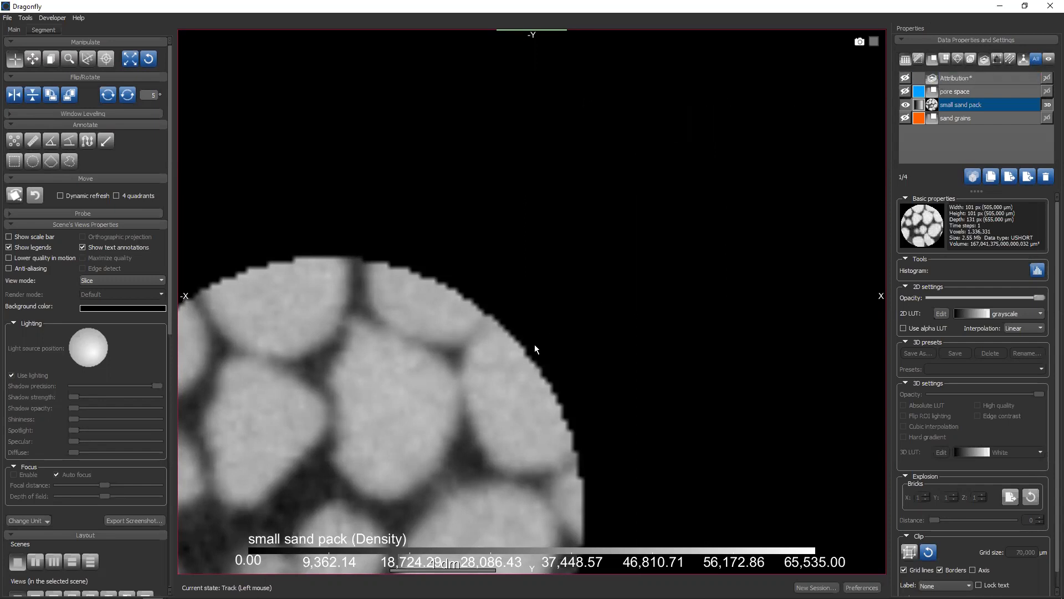
middle_click_drag(413, 435, 605, 258)
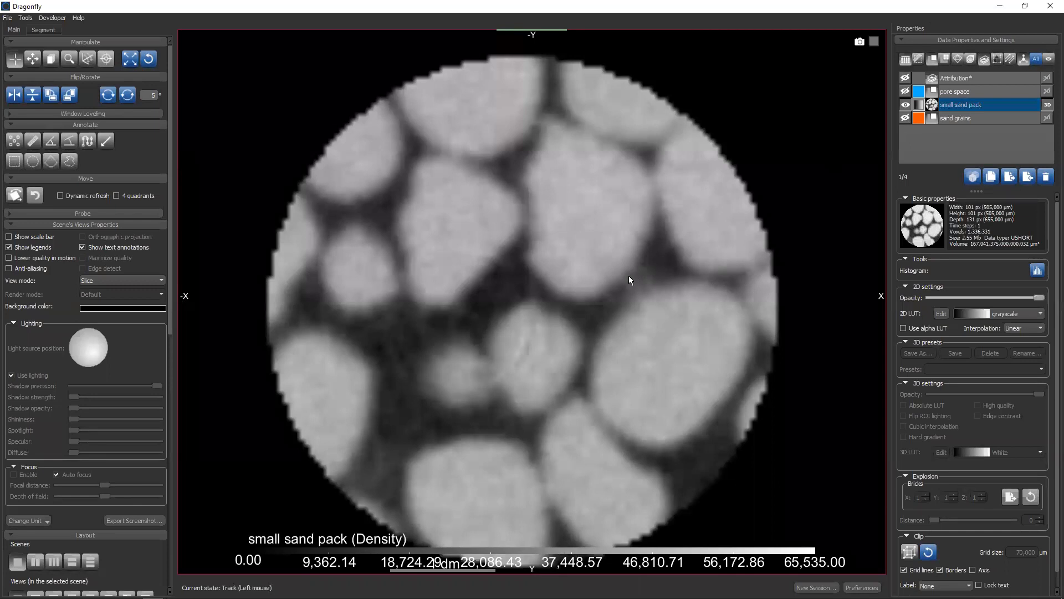
Check the sand grains region over the slice image, hide it and show the pore space region instead
scroll(629, 275, "down", 5)
scroll(618, 271, "down", 8)
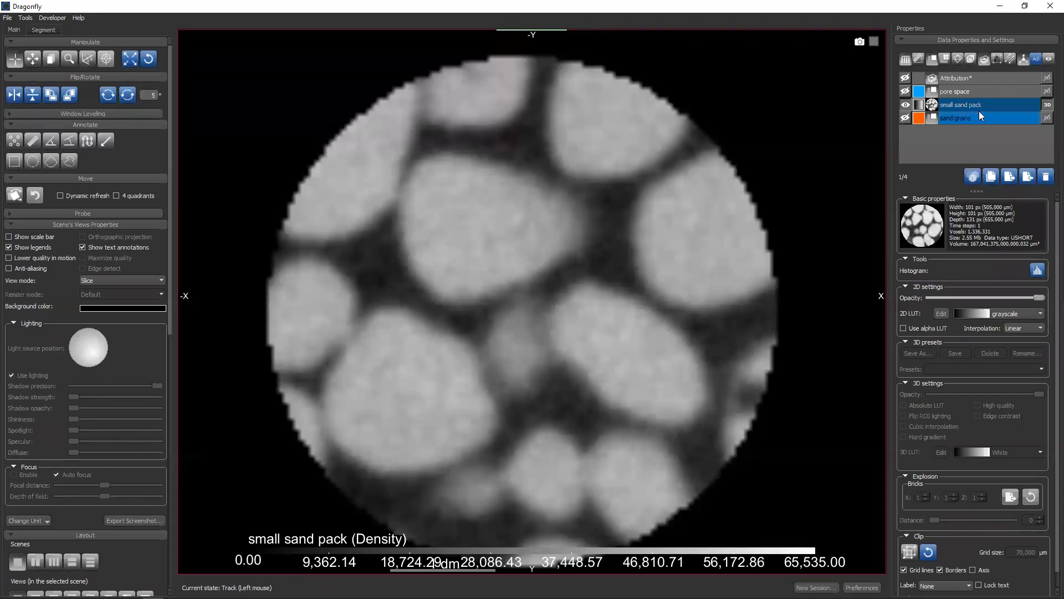
left_click(905, 119)
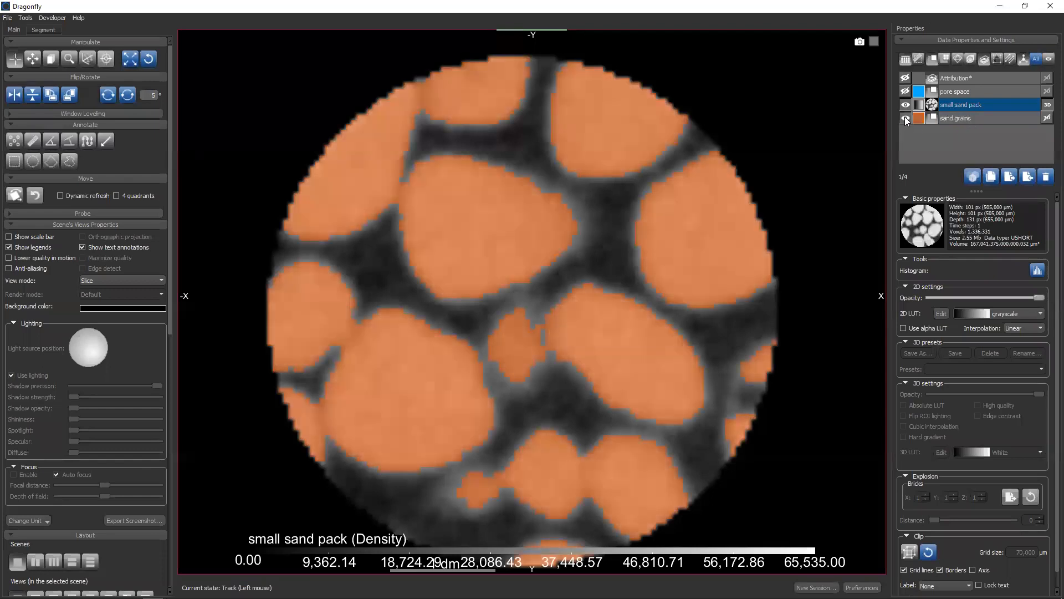
left_click(905, 118)
left_click(905, 92)
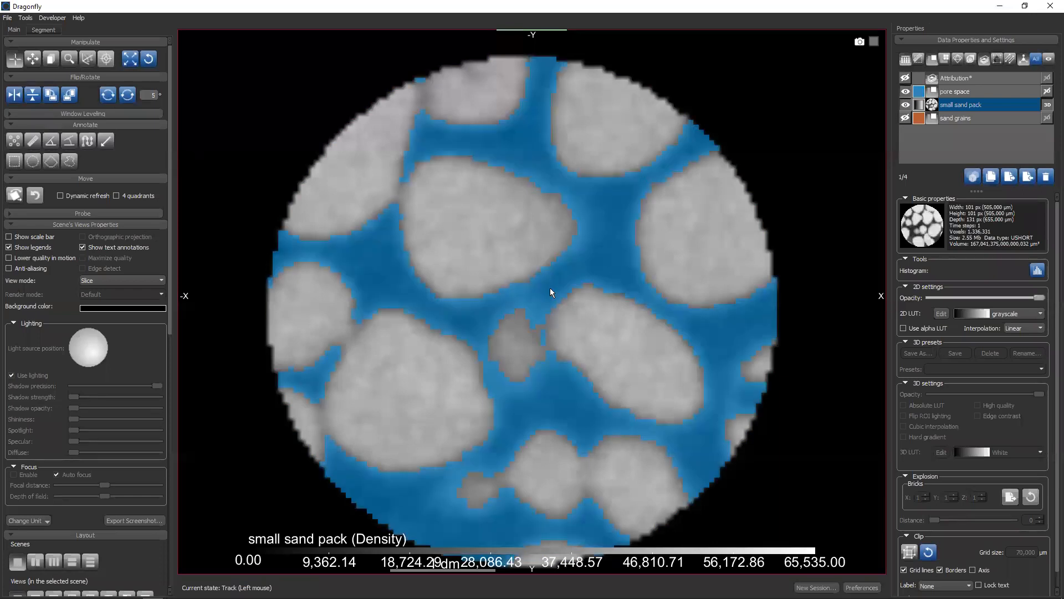
right_click_drag(654, 319, 627, 288)
Generate the skeleton of the pore space region of interest as a graph
left_click(948, 95)
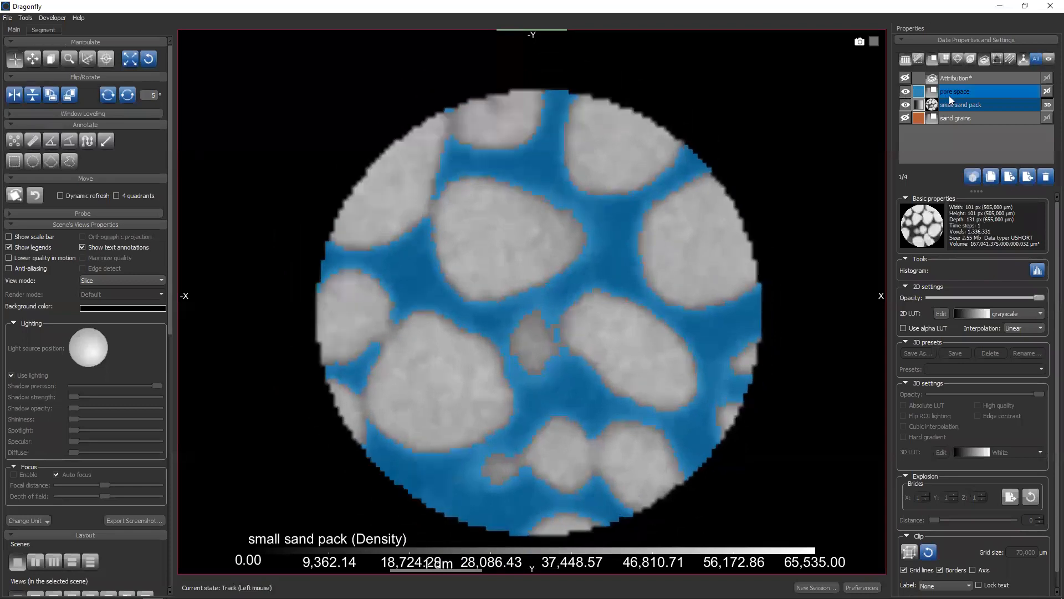
right_click(951, 93)
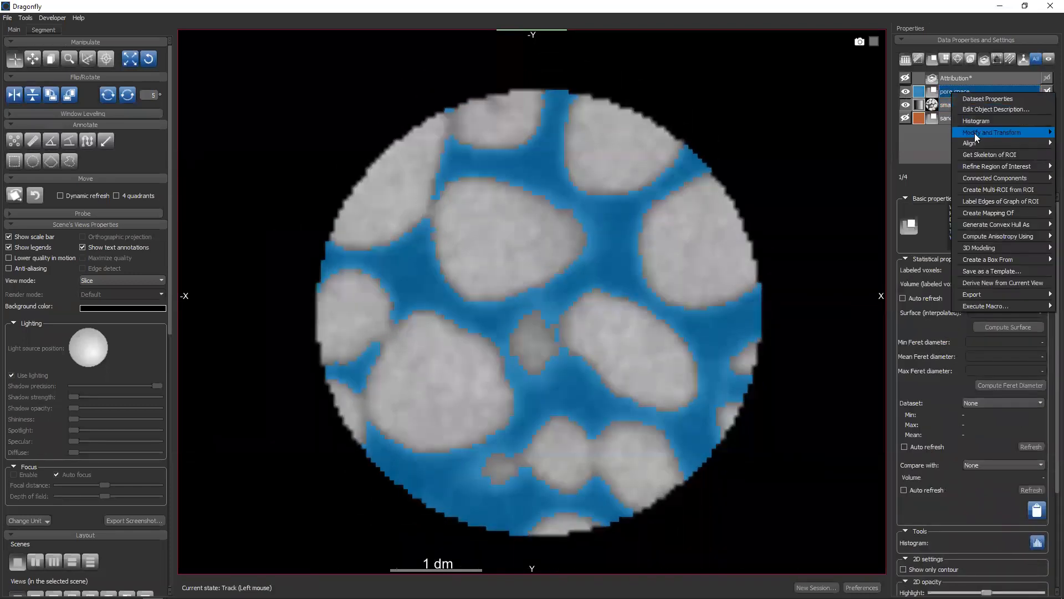
mouse_move(975, 132)
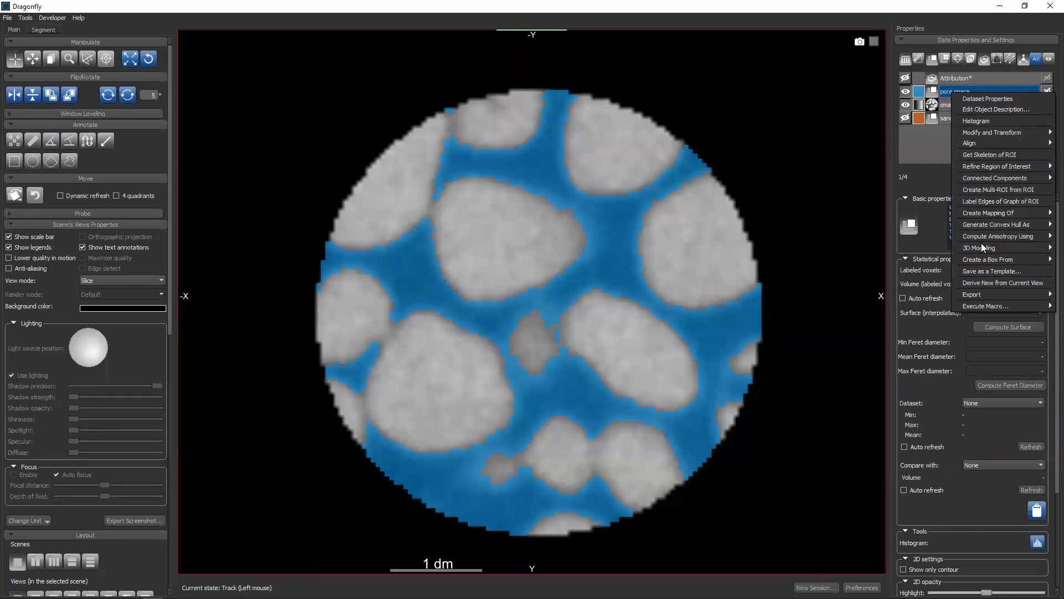
mouse_move(981, 249)
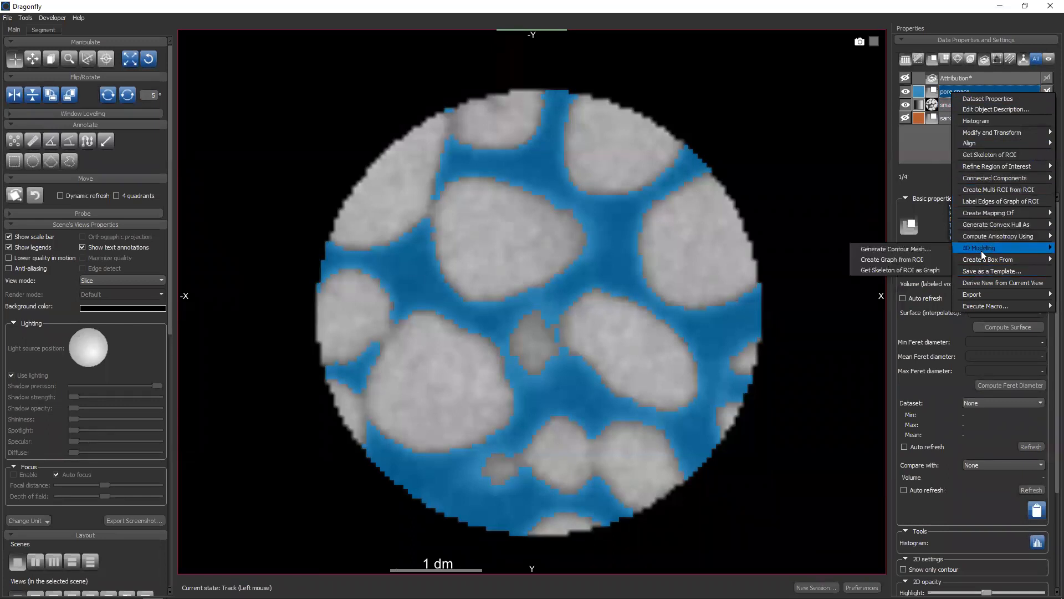
left_click(899, 271)
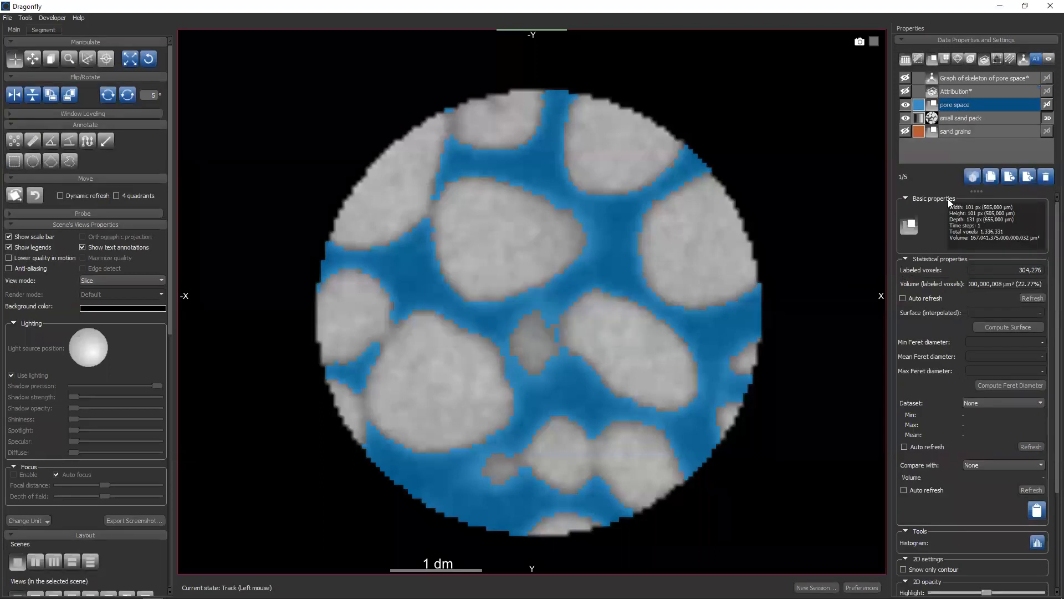
Rename the pore space skeleton graph to "dense graph of pore space"
double_click(984, 80)
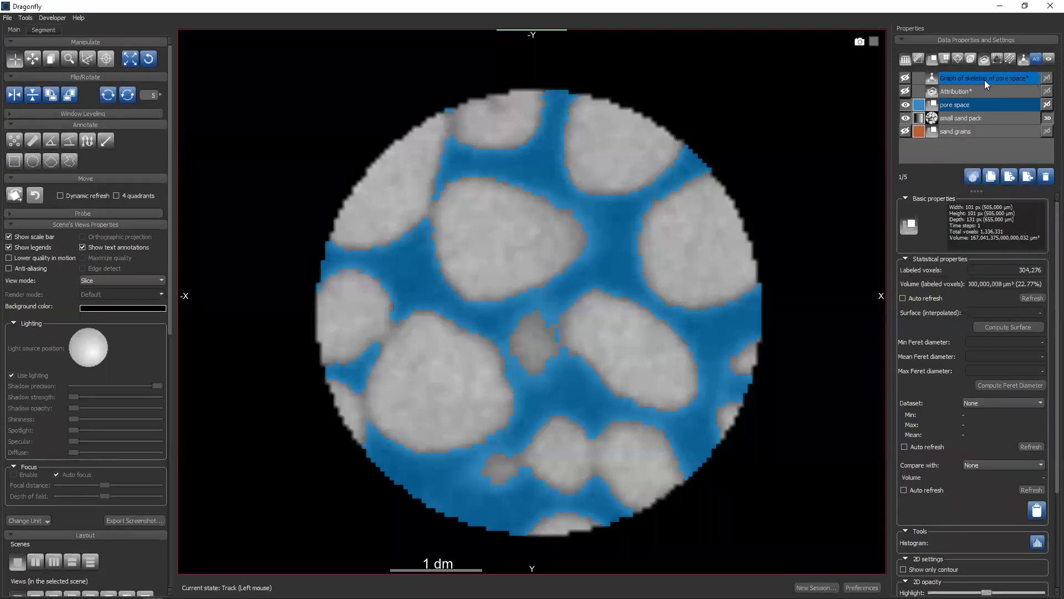
left_click(956, 78)
left_click(956, 78)
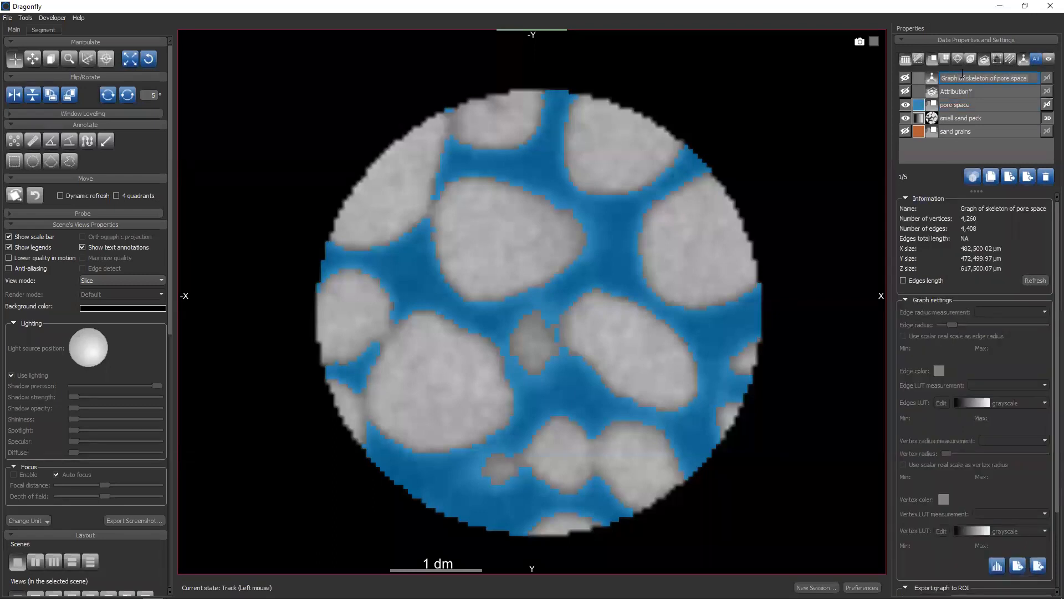
type("densi")
type(" graph of pore space")
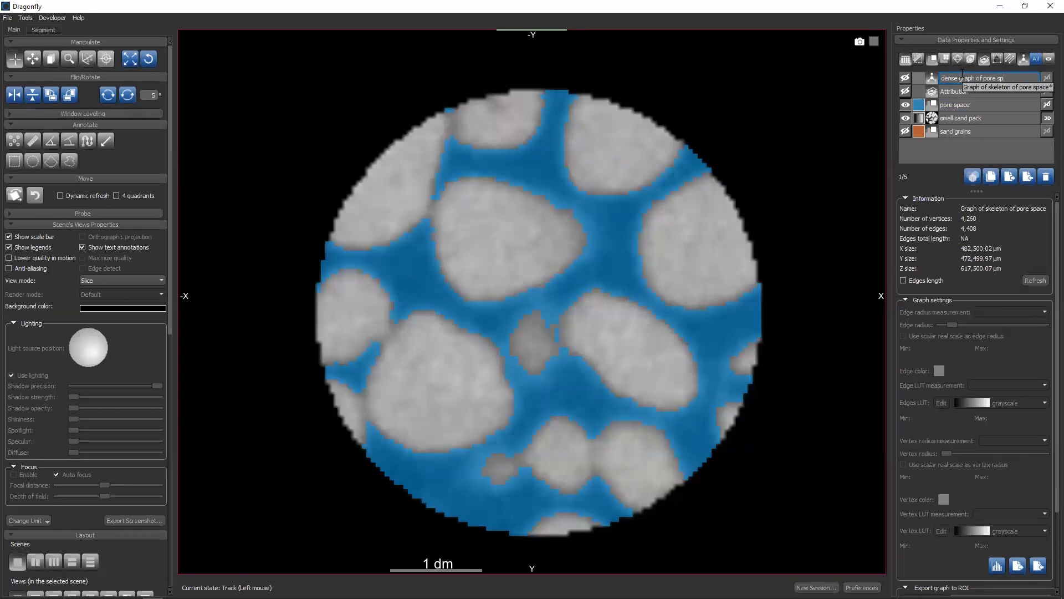
key("Return")
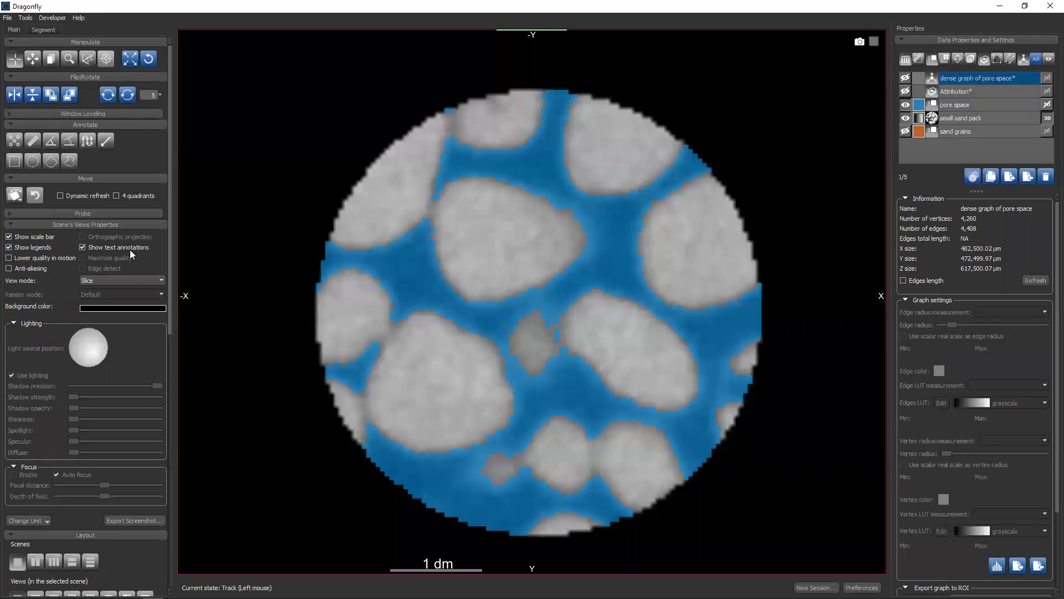
Switch the scene to a four-view layout and maximize its 3D view
scroll(131, 251, "down", 3)
scroll(132, 254, "up", 3)
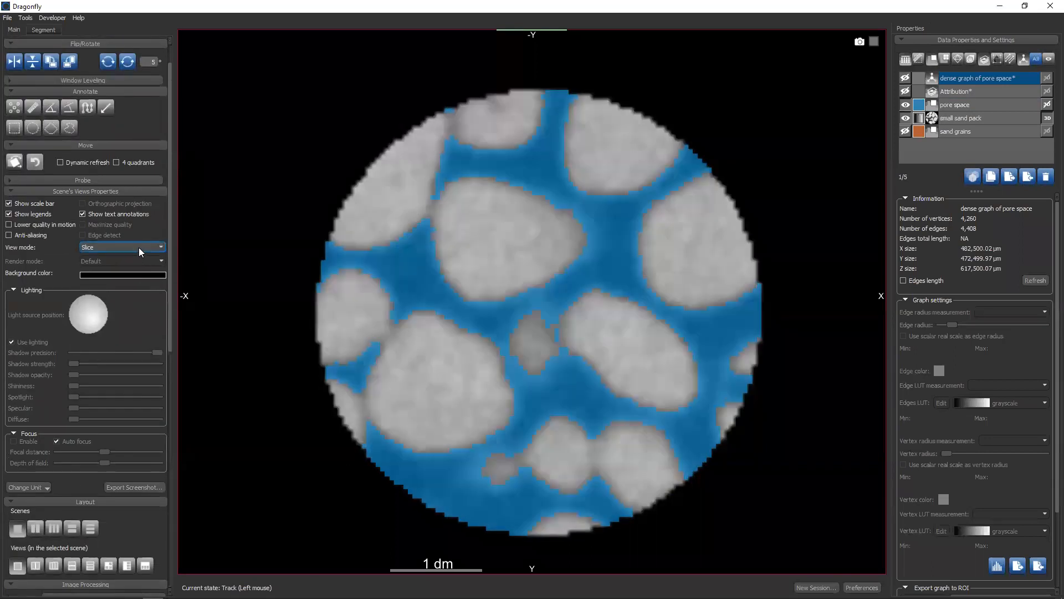
left_click_drag(172, 247, 166, 389)
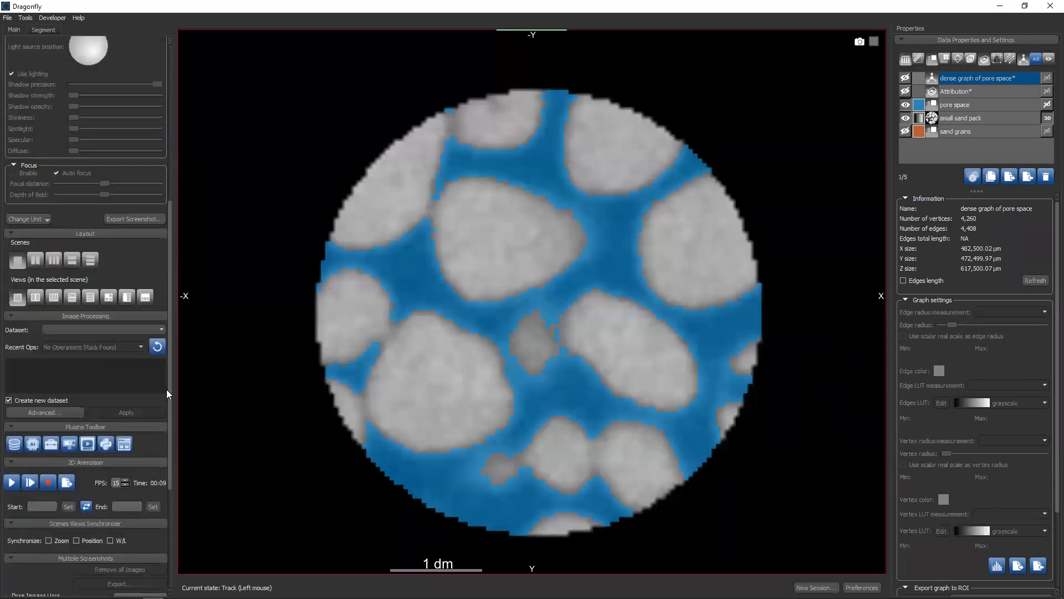
left_click(108, 297)
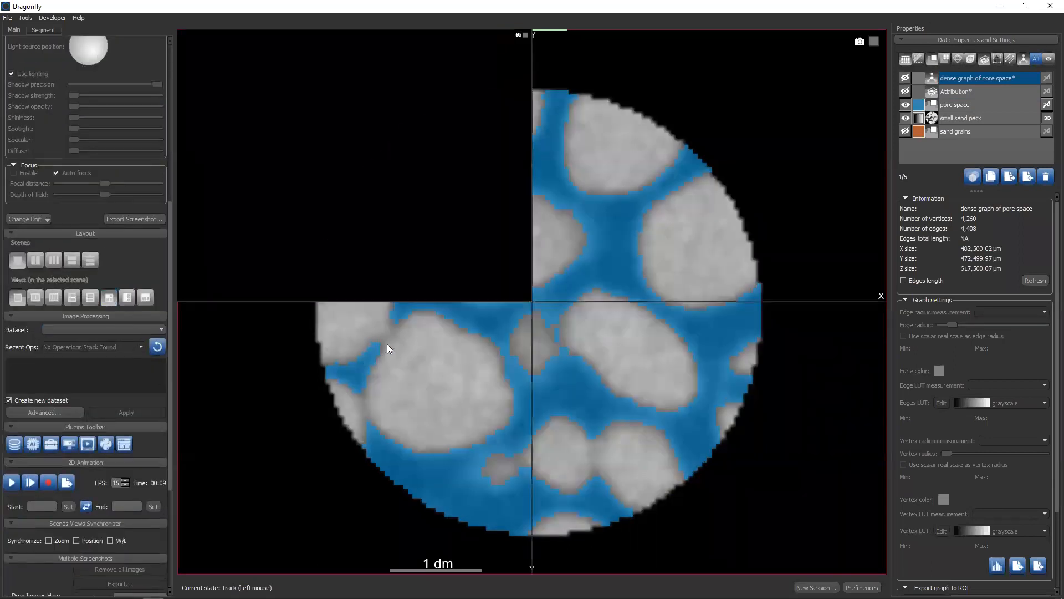
left_click_drag(391, 225, 394, 167)
double_click(393, 167)
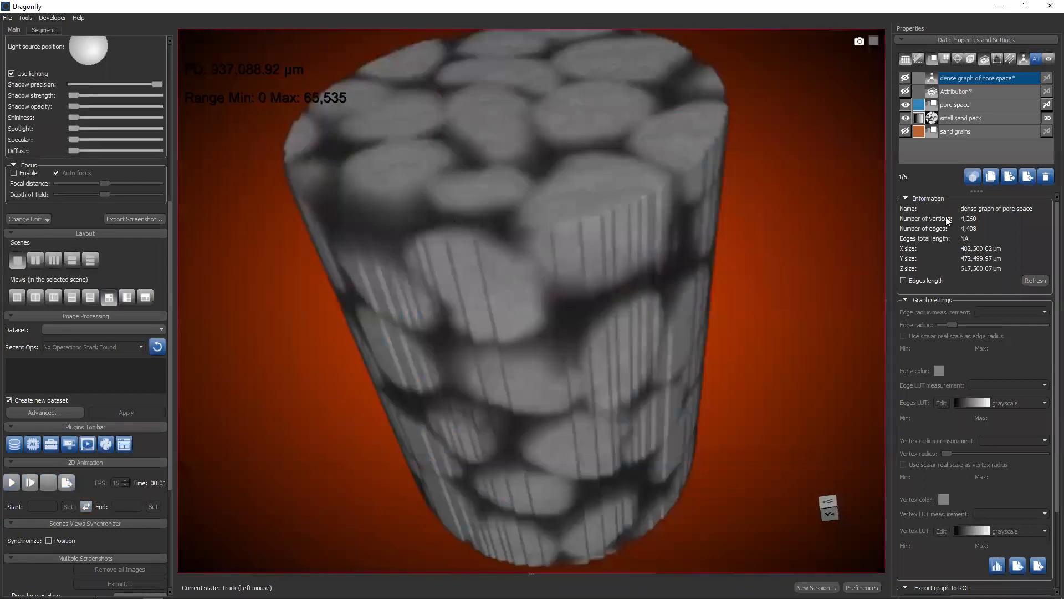
Adjust the sand pack's 3D window range to about 26,061 to 87,708 and show the dense graph of pore space
left_click_drag(617, 169, 637, 383)
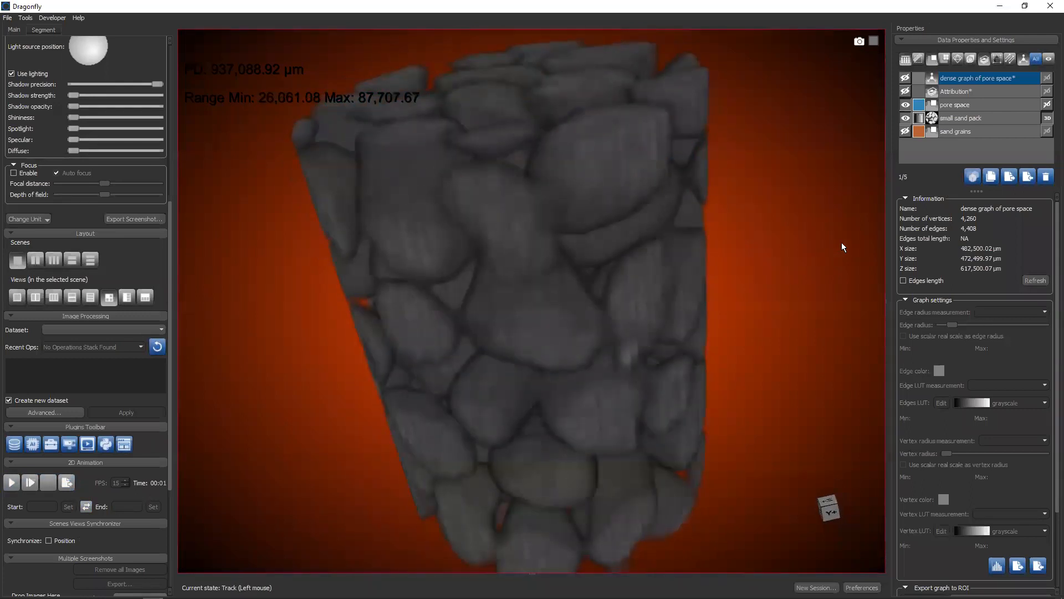
left_click(905, 78)
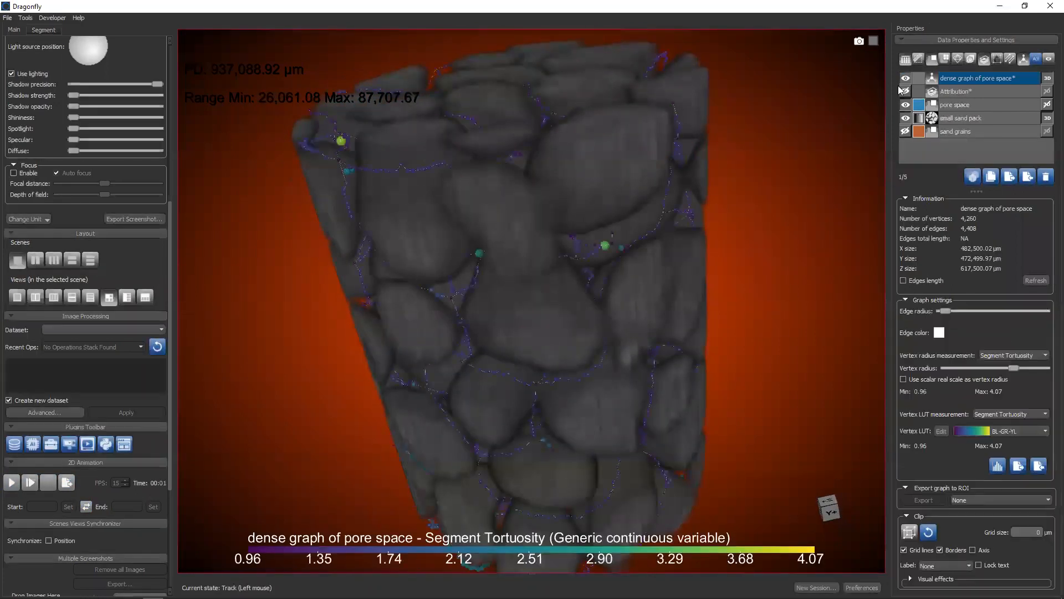
left_click_drag(533, 358, 590, 277)
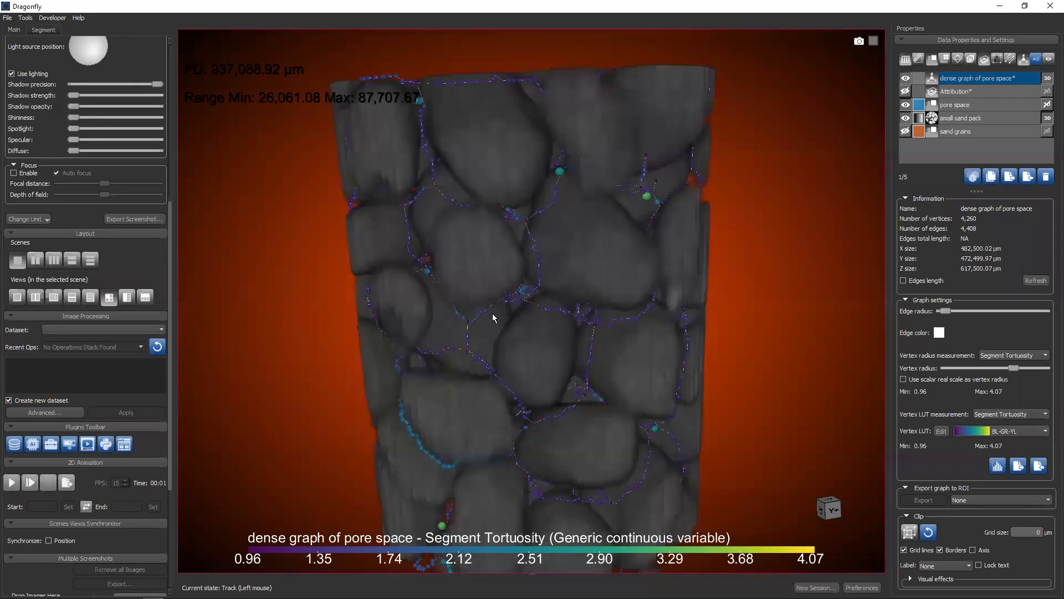
Compare the 3D graph with the slice views, and examine it from another angle in the maximized 3D view
double_click(567, 244)
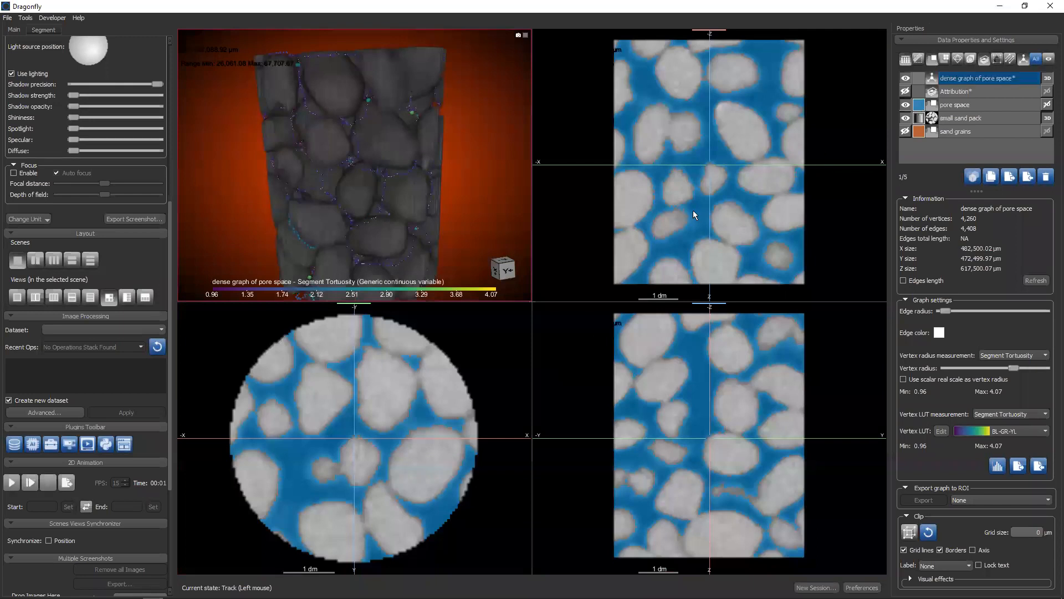
double_click(455, 190)
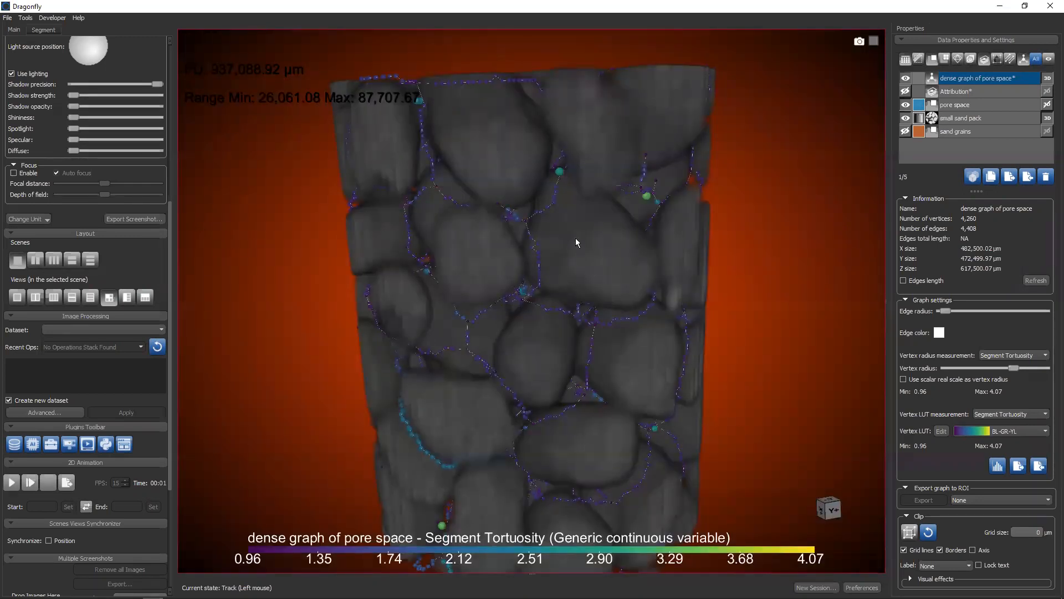
left_click_drag(536, 350, 560, 236)
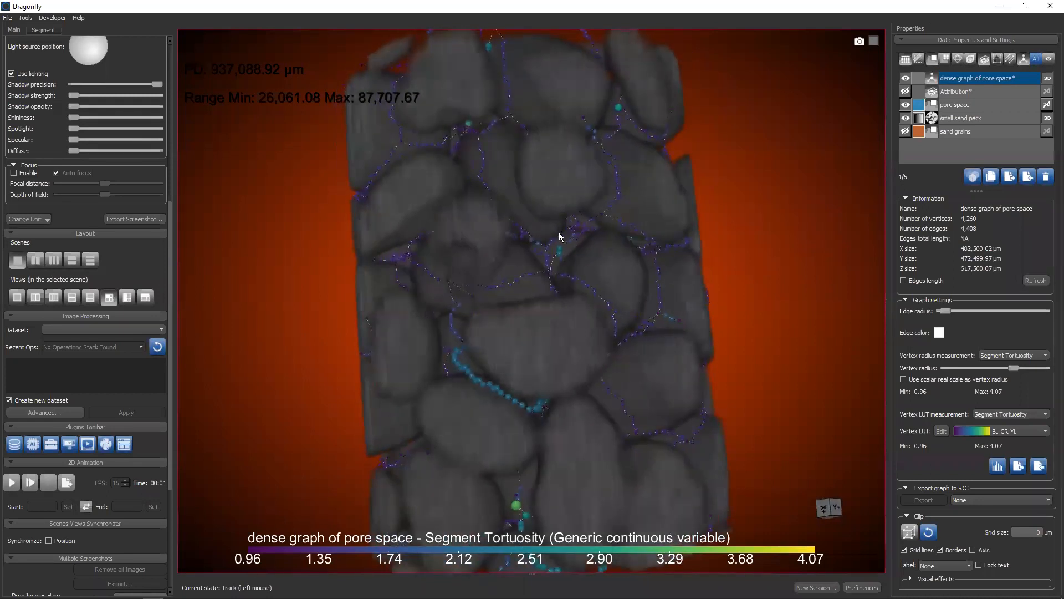
Compare the dense graph with the pore space by toggling the pore space's visibility in the four-view layout and its 3D display
left_click_drag(634, 261, 500, 324)
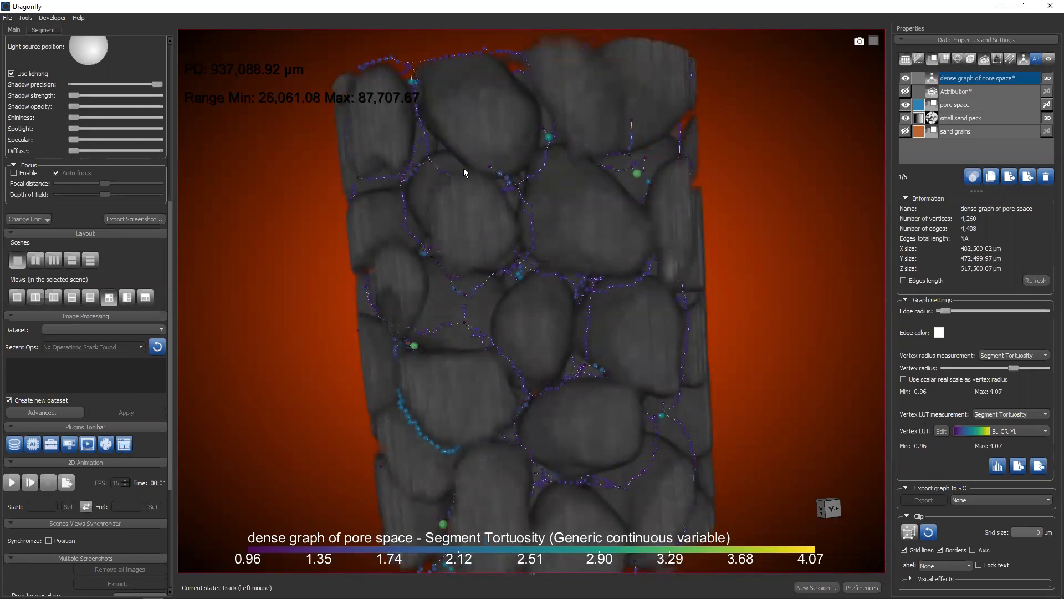
left_click_drag(531, 250, 602, 221)
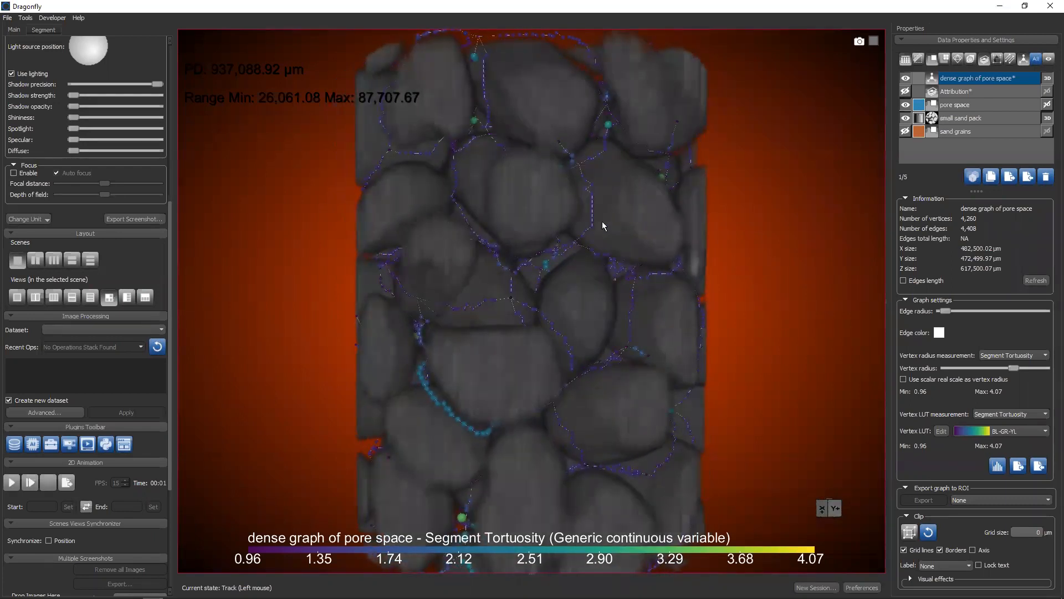
left_click(905, 105)
double_click(679, 304)
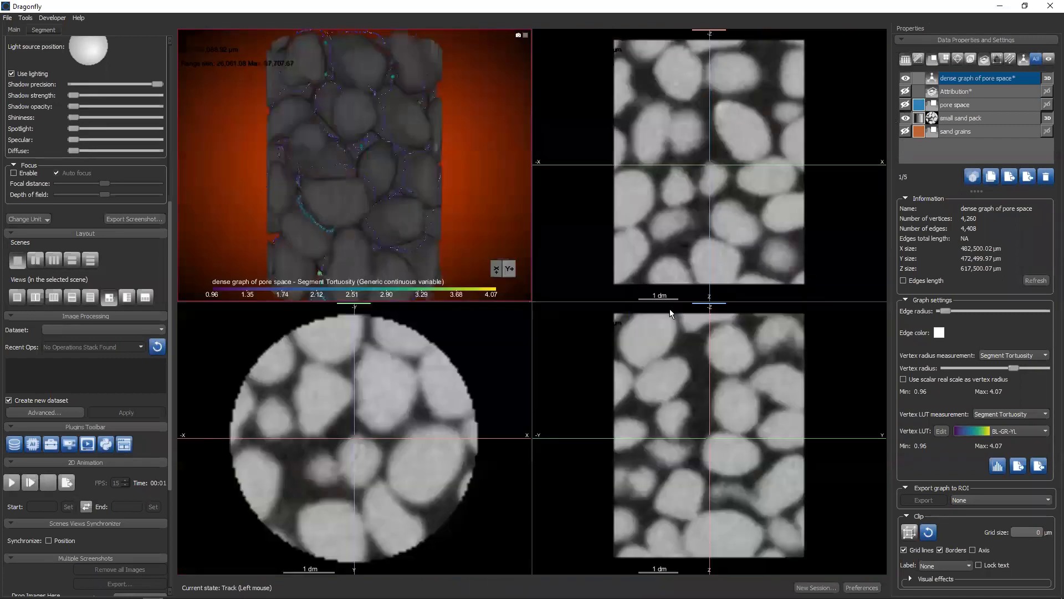
left_click(905, 104)
left_click(1047, 105)
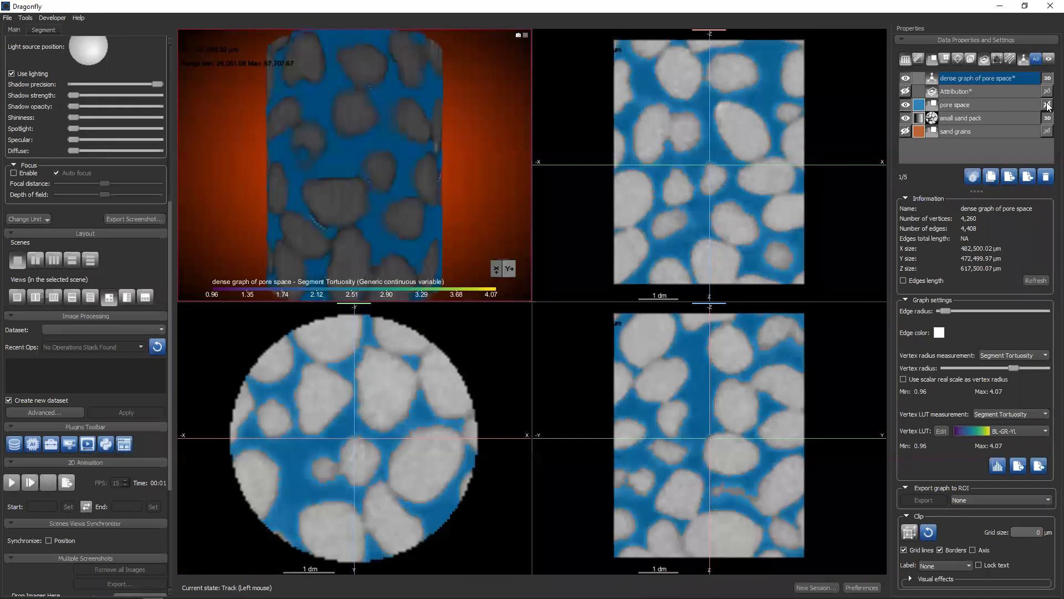
left_click(1047, 105)
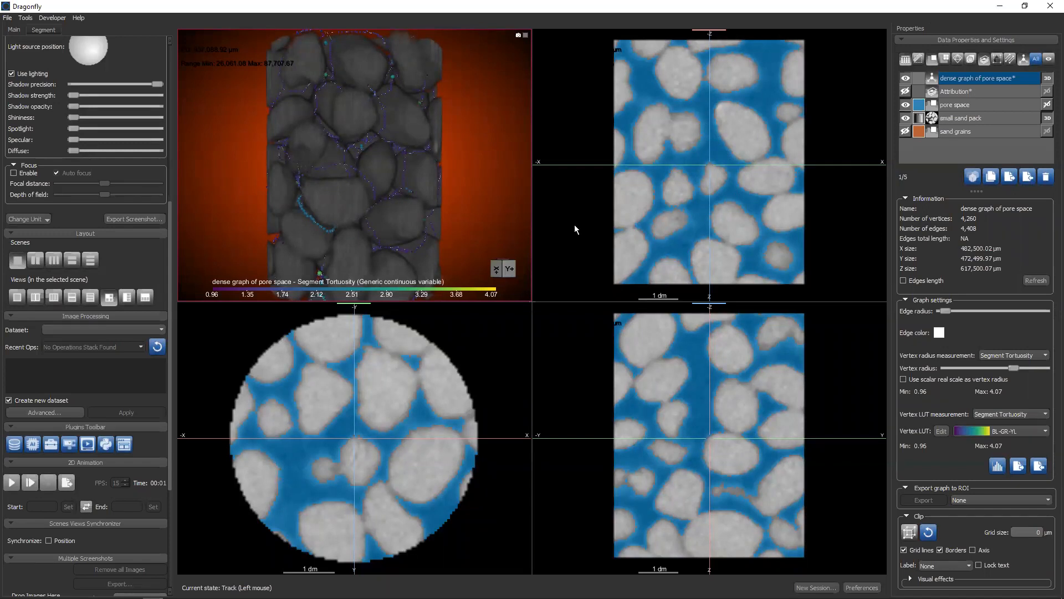
Examine the dense graph between the grains from several angles in the maximized 3D view, and check the small sand pack's properties
double_click(455, 196)
left_click_drag(492, 300, 590, 286)
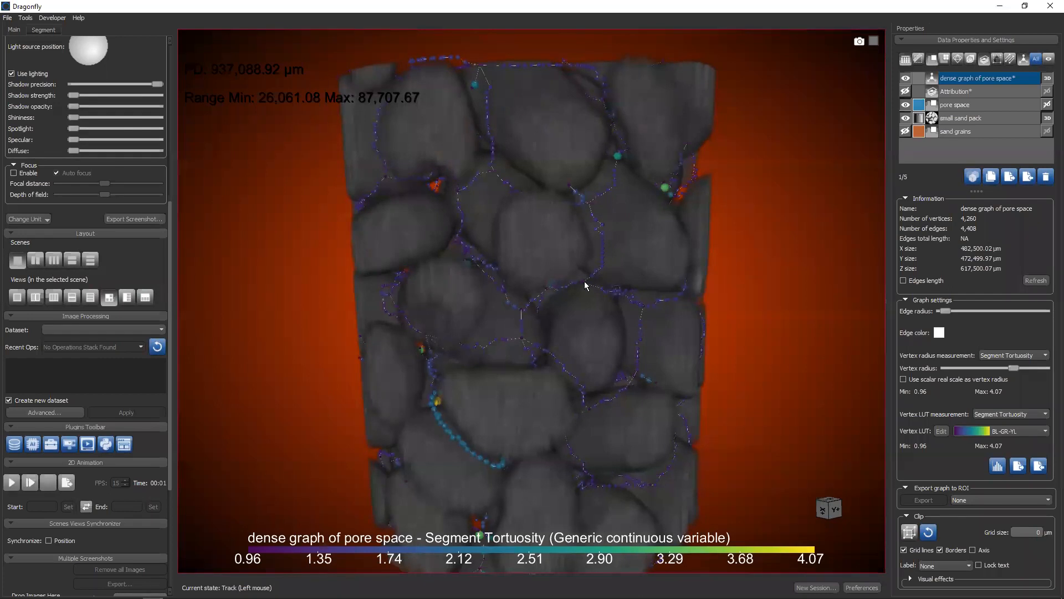
left_click_drag(571, 302, 542, 238)
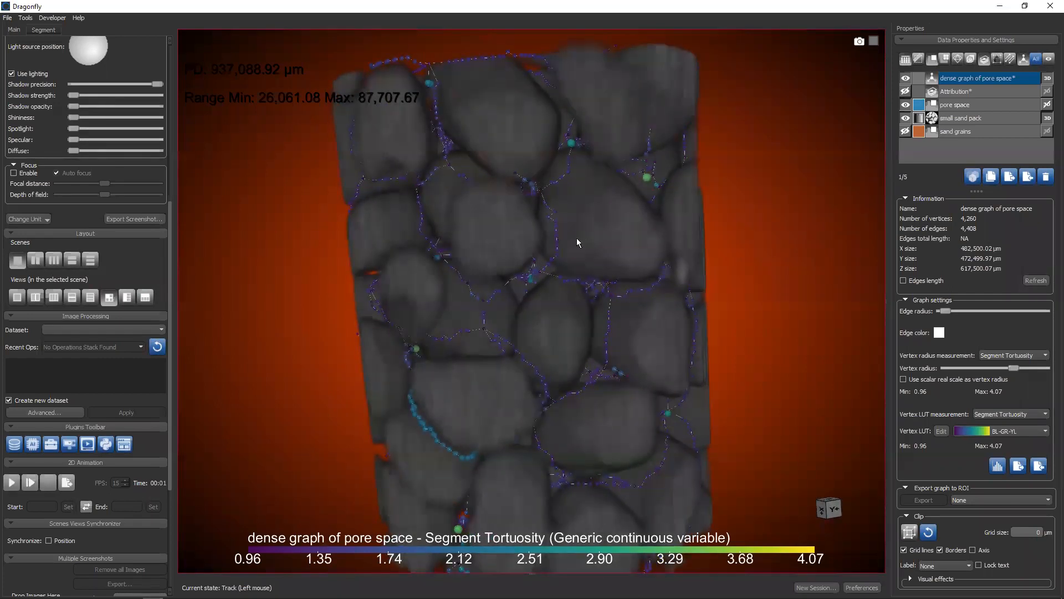
left_click_drag(558, 283, 471, 278)
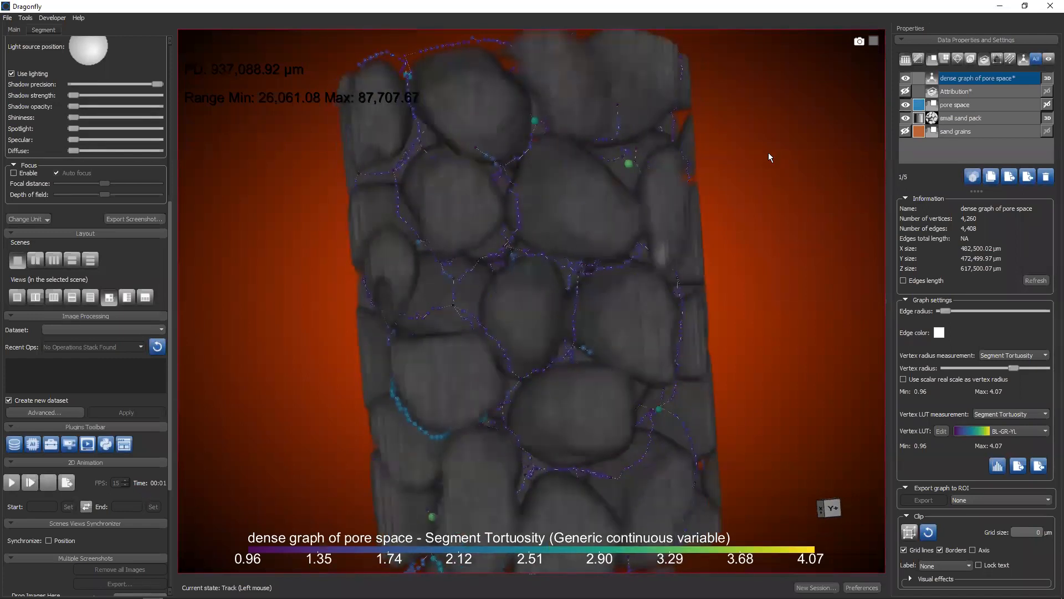
left_click_drag(592, 243, 606, 252)
left_click_drag(926, 161, 953, 121)
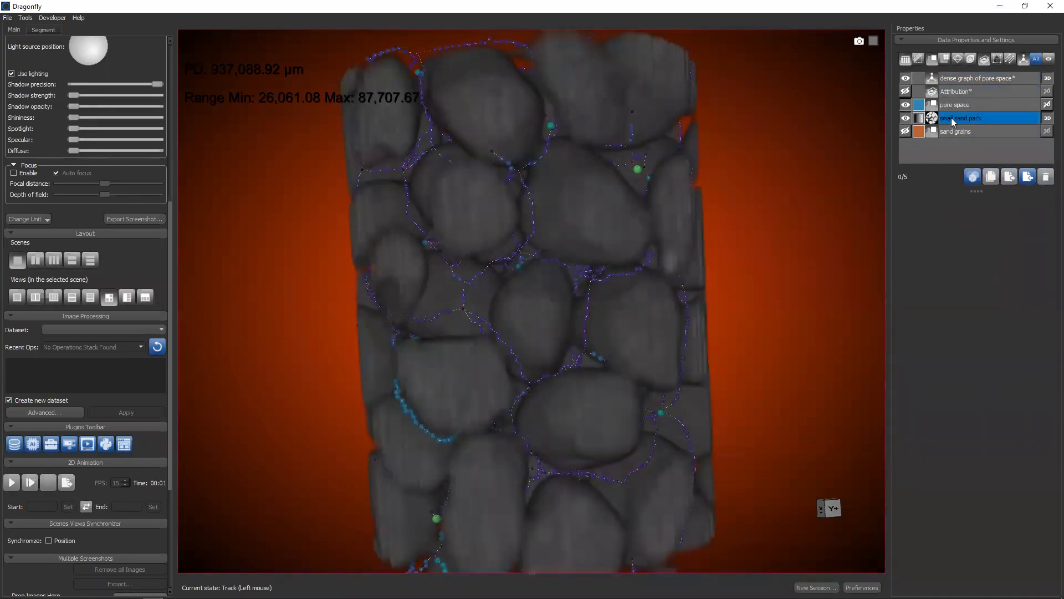
left_click(952, 120)
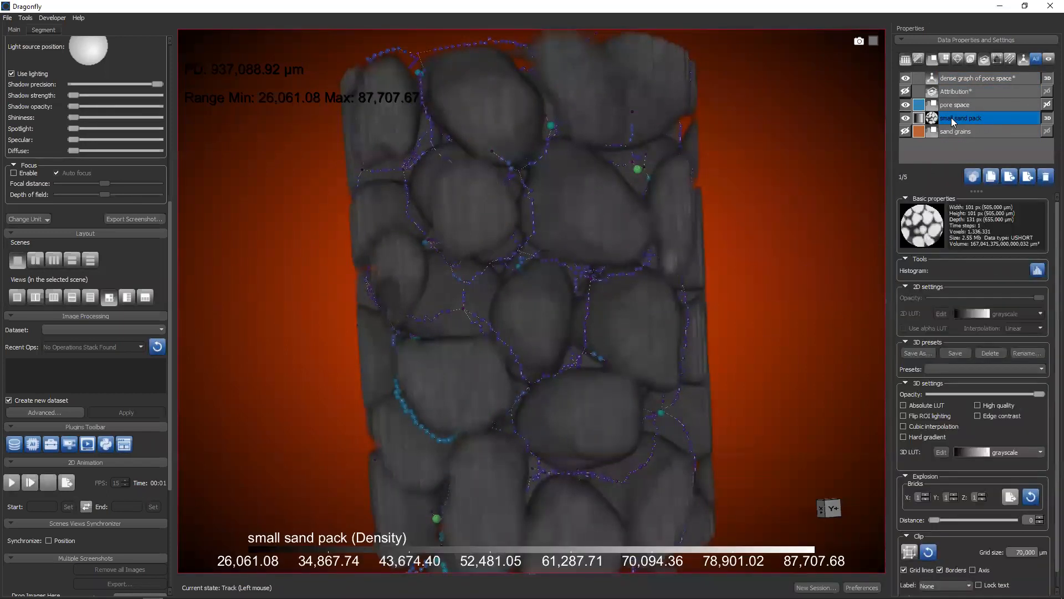
left_click(956, 105, "ctrl")
left_click(953, 78)
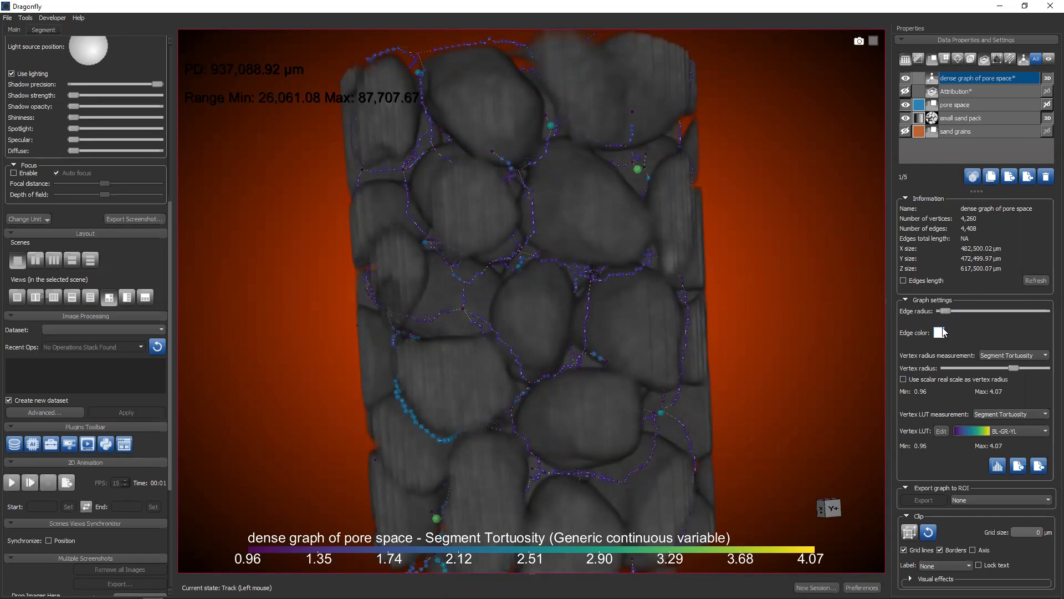
Try a larger edge radius for the dense graph, about 40% of the range, and inspect the thickened edges up close
left_click_drag(945, 310, 980, 317)
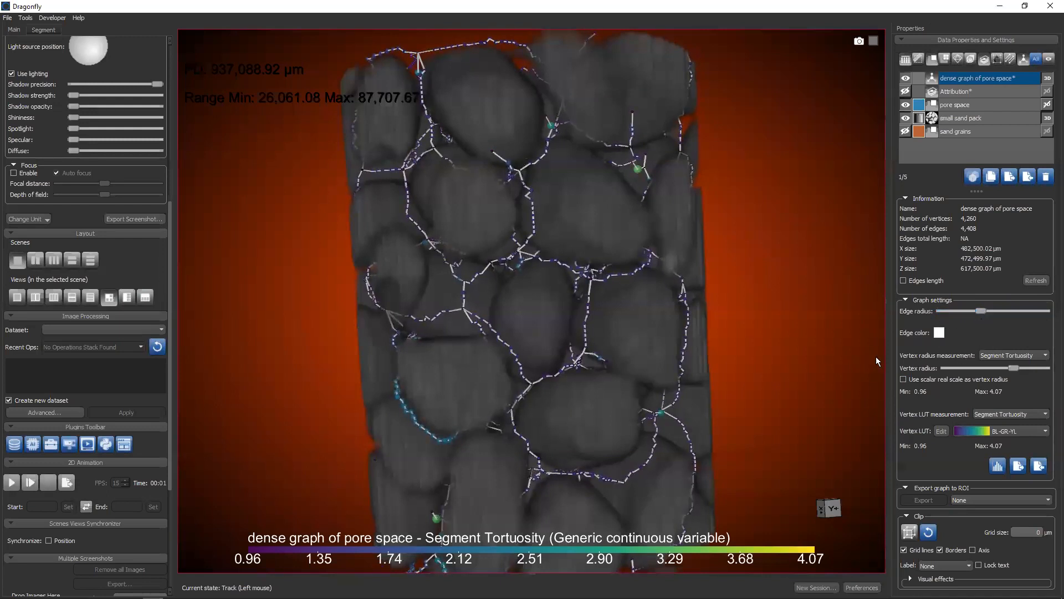
scroll(546, 220, "up", 5)
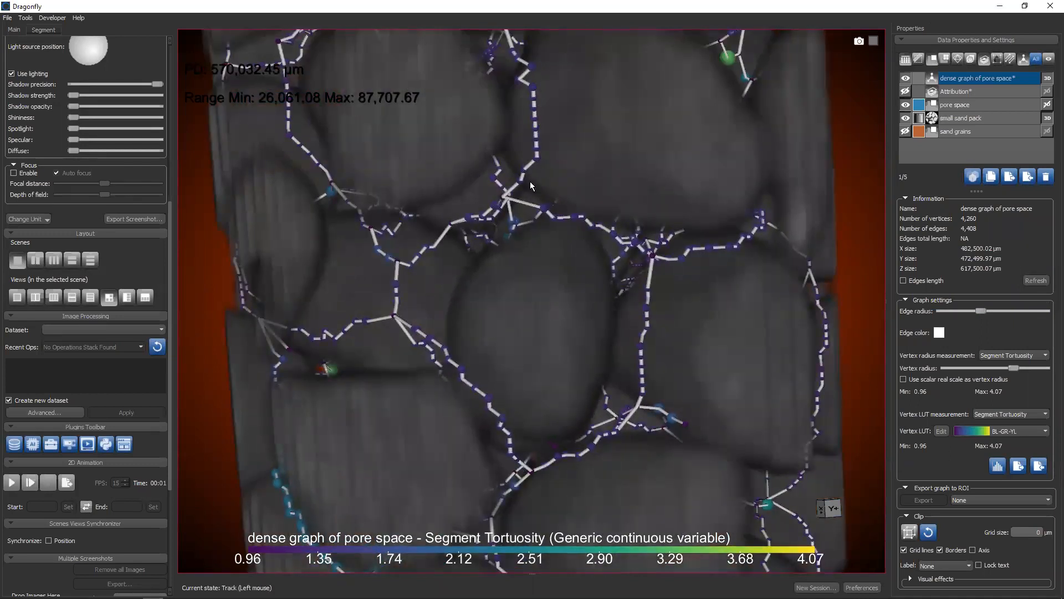
left_click_drag(533, 188, 566, 231)
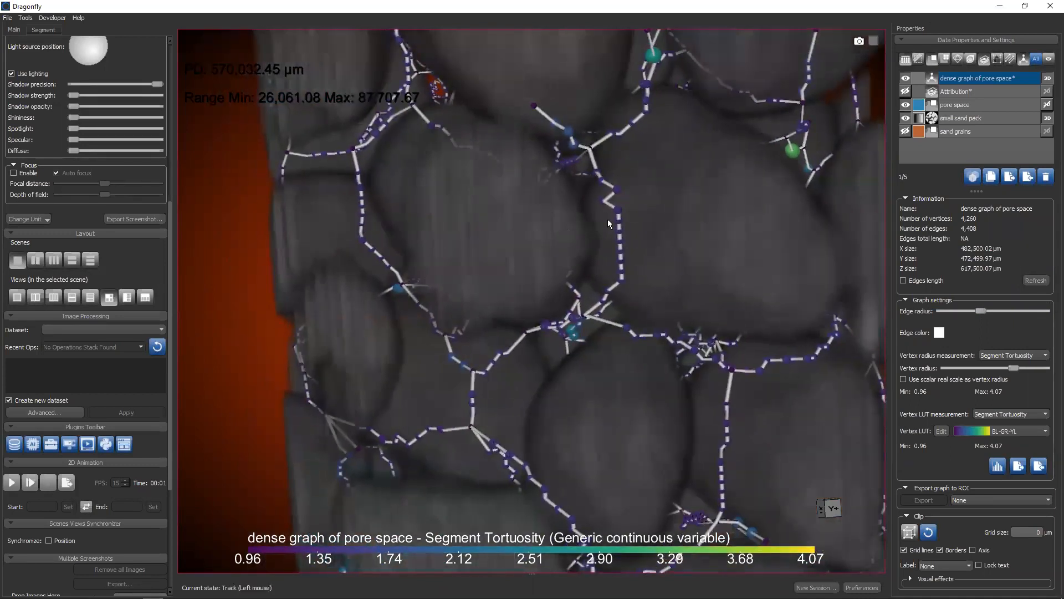
left_click(1009, 359)
left_click(1008, 357)
scroll(862, 326, "down", 5)
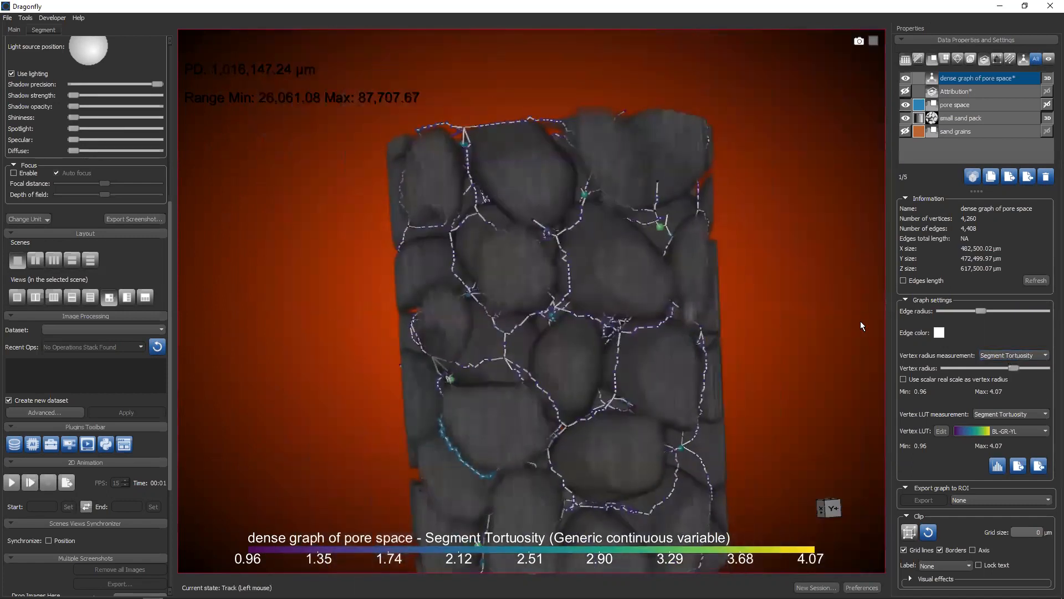
Set the dense graph's edge radius to about a fifth of its range and inspect the thinner edges between the grains
left_click_drag(982, 311, 942, 311)
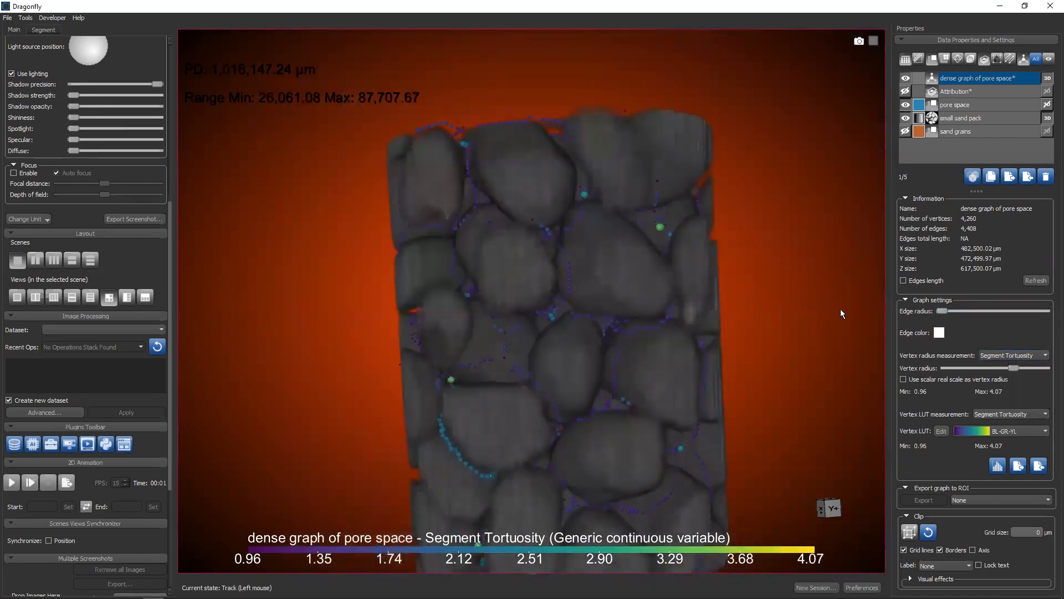
left_click_drag(630, 277, 667, 287)
left_click_drag(936, 309, 957, 309)
scroll(629, 350, "up", 1)
scroll(629, 350, "up", 1)
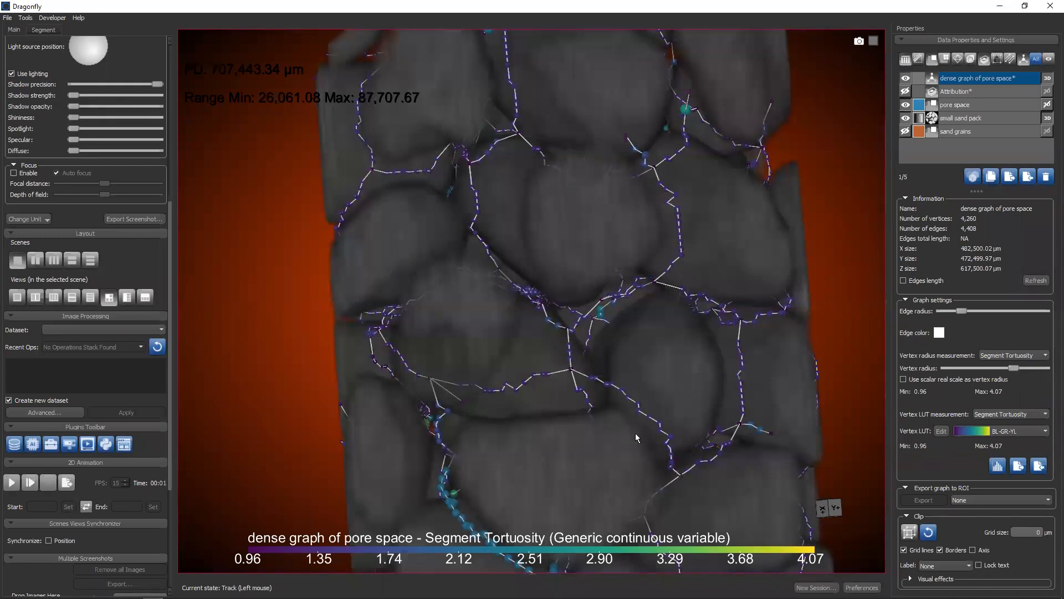
left_click_drag(612, 439, 617, 317)
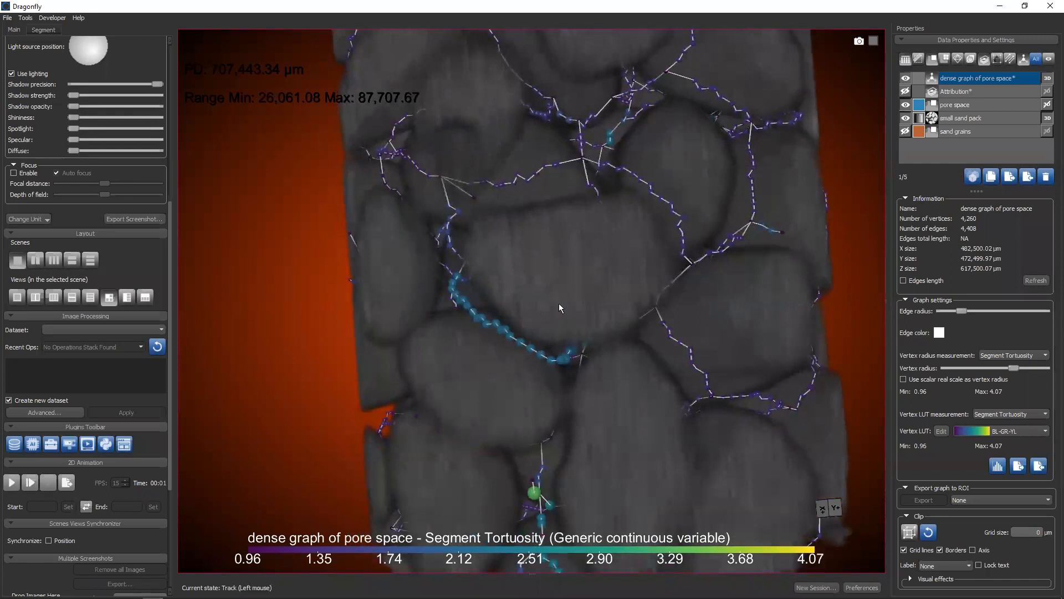
left_click_drag(593, 345, 471, 203)
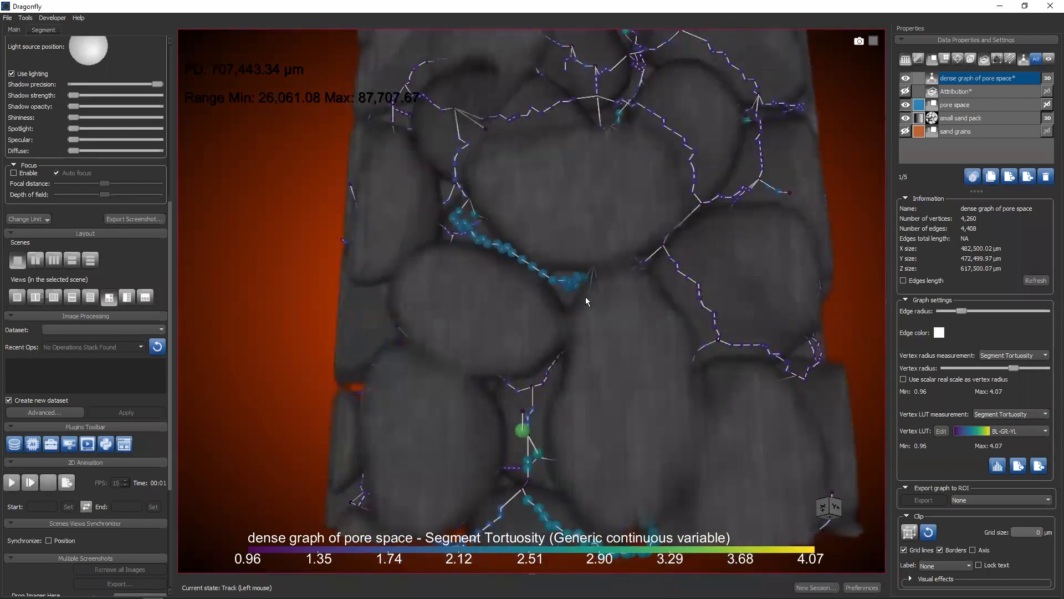
Color the dense graph's vertices with the "32 colors" LUT and inspect the tortuosity coloring in 3D
left_click(1006, 434)
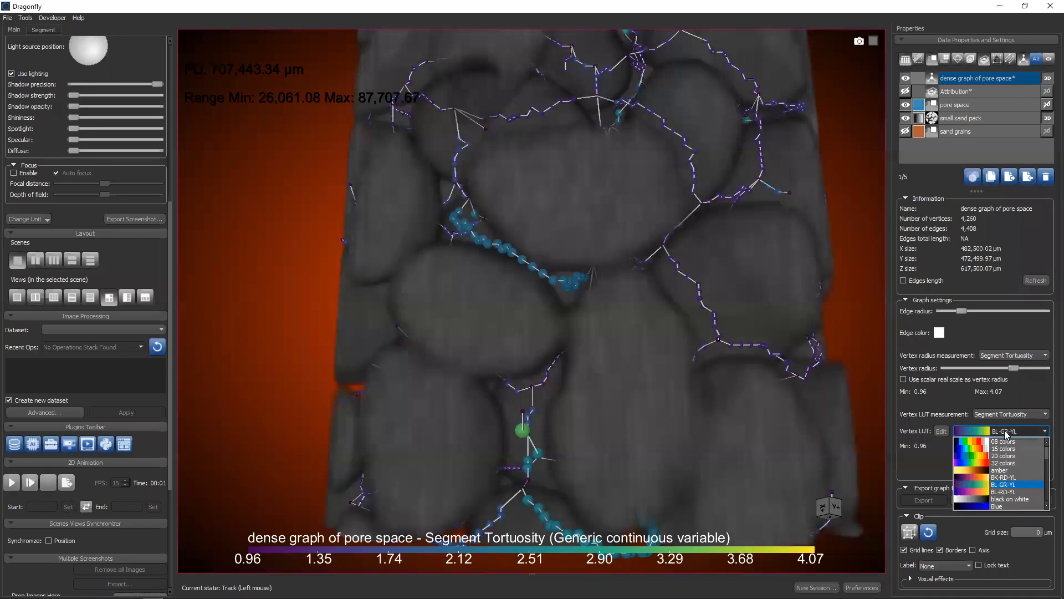
left_click(1006, 463)
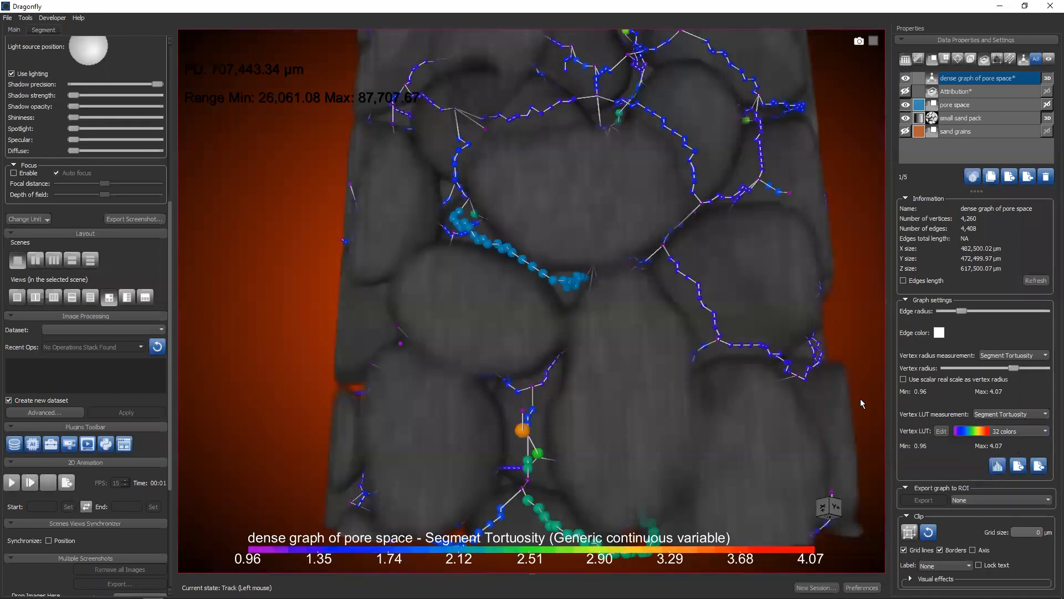
left_click_drag(640, 252, 595, 281)
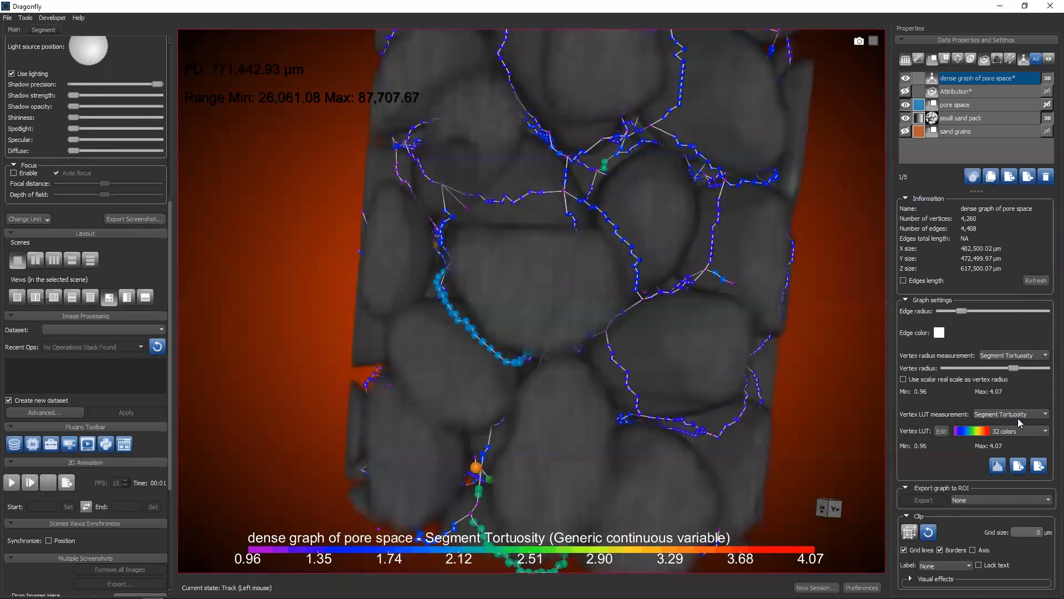
right_click_drag(647, 361, 660, 343)
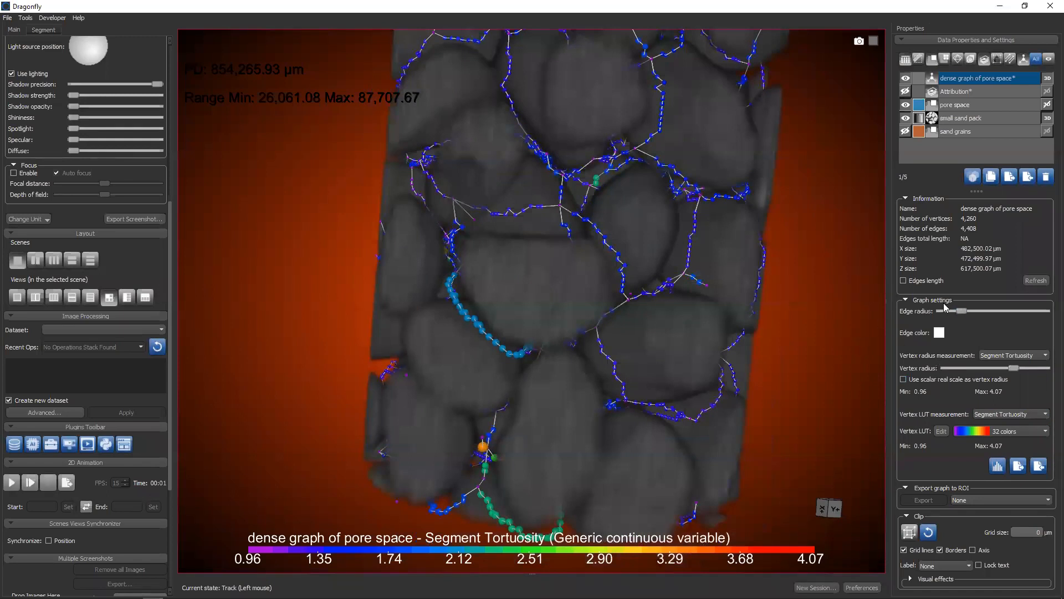
Test the edge radius once more and review the measurements available for the dense graph's vertex radius and vertex LUT
left_click_drag(961, 311, 983, 311)
left_click(962, 311)
left_click(998, 356)
left_click(1003, 364)
left_click(998, 414)
left_click(998, 416)
scroll(665, 264, "down", 2)
left_click_drag(665, 264, 610, 324)
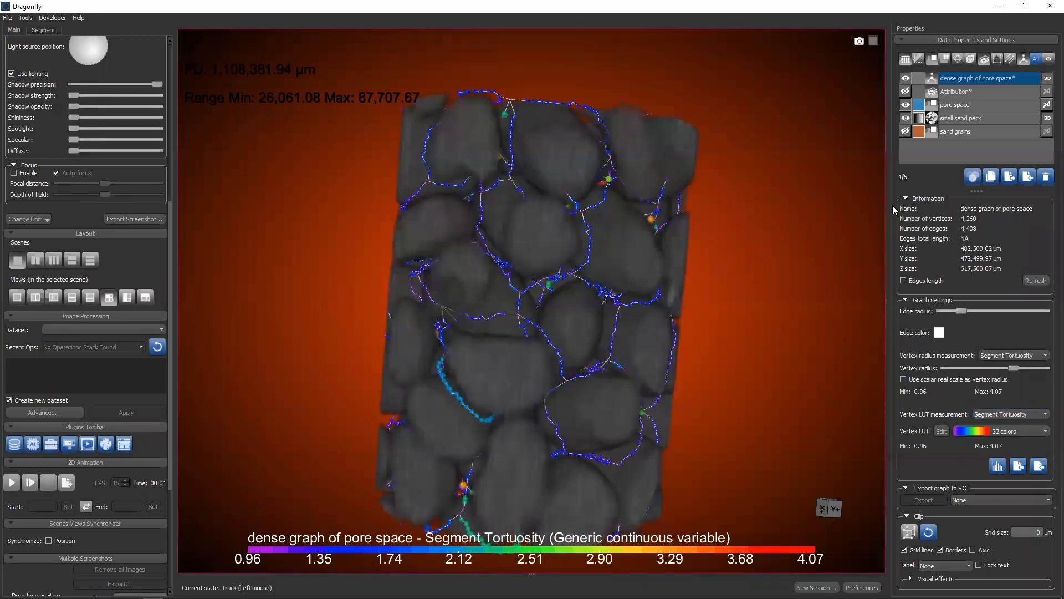
Add a vertex connectivity measurement to the dense graph and use Connectivity as its vertex radius measurement
right_click(967, 77)
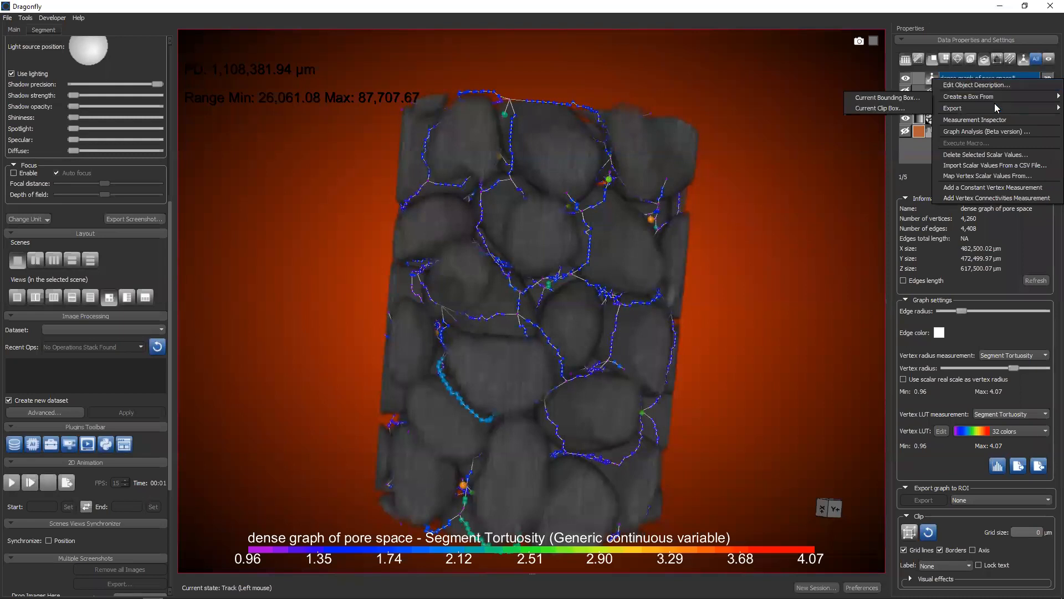
left_click(995, 198)
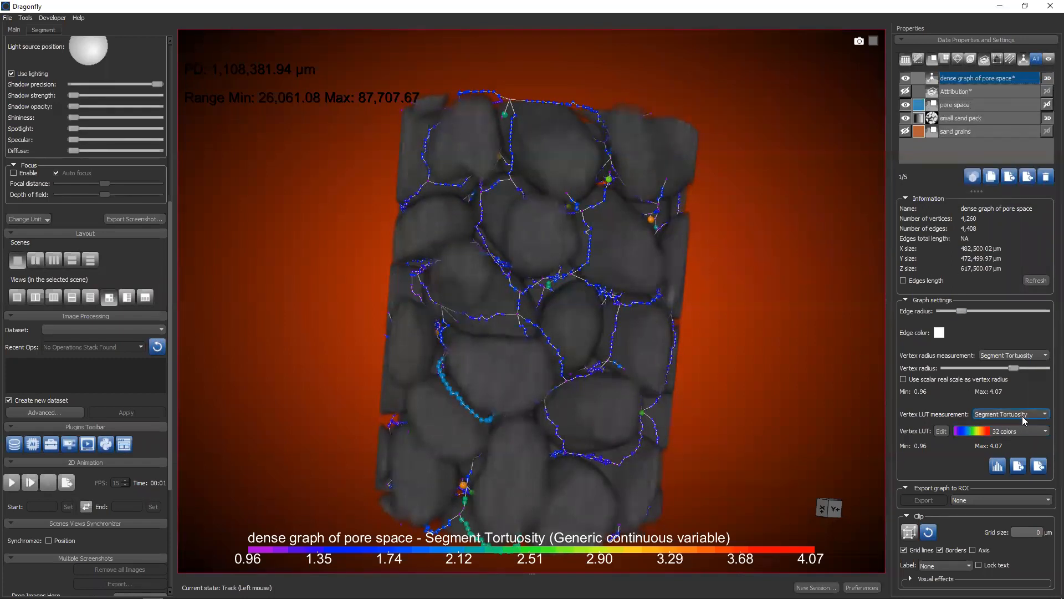
left_click(1015, 357)
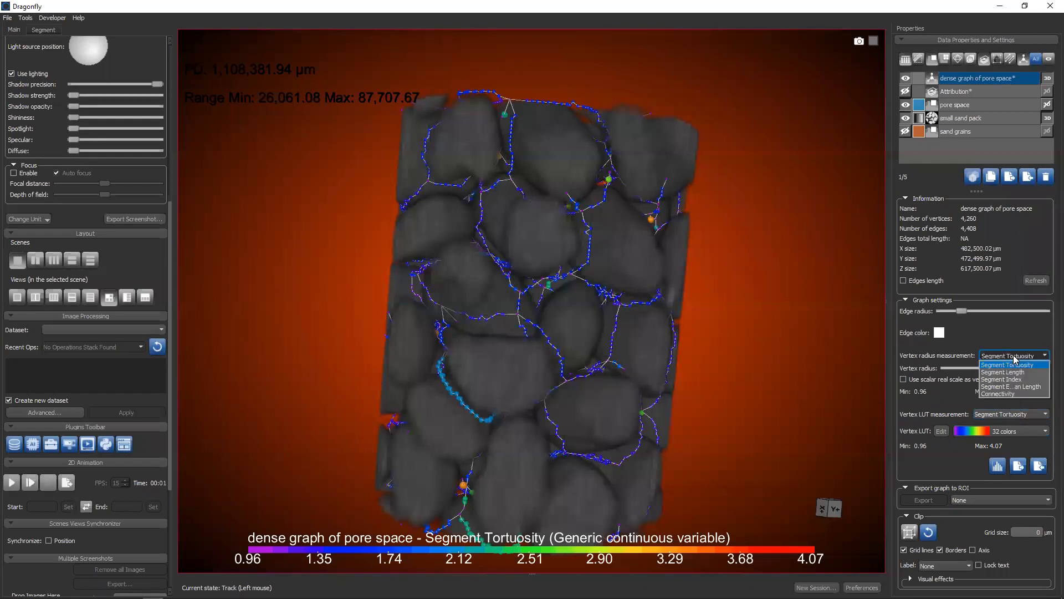
left_click(1004, 394)
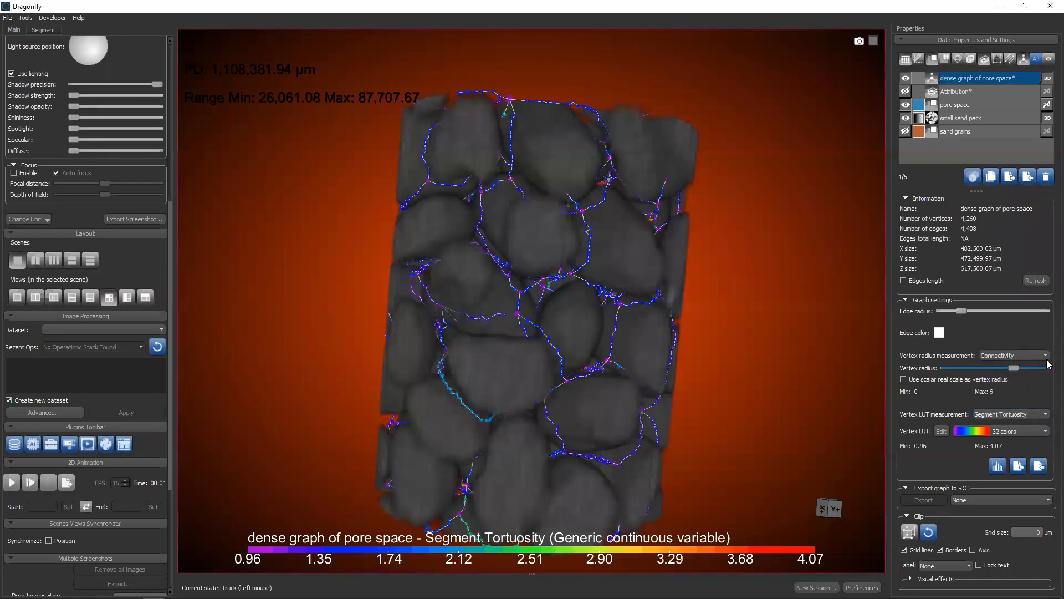
Enlarge the dense graph's vertex radius to nearly its maximum and inspect the branching points up close from different angles
left_click_drag(1016, 370, 1045, 369)
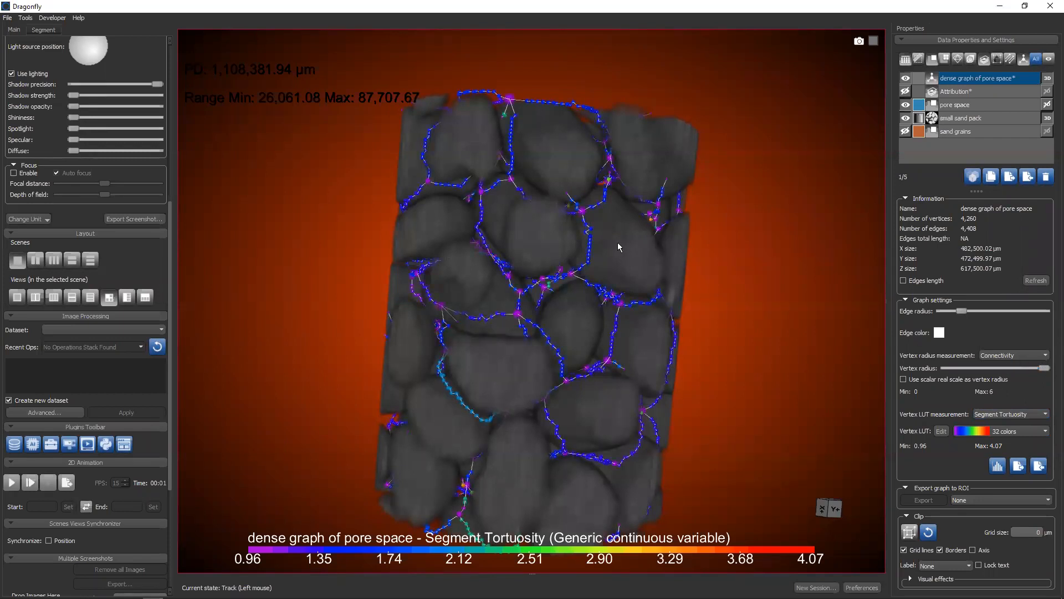
scroll(617, 242, "up", 5)
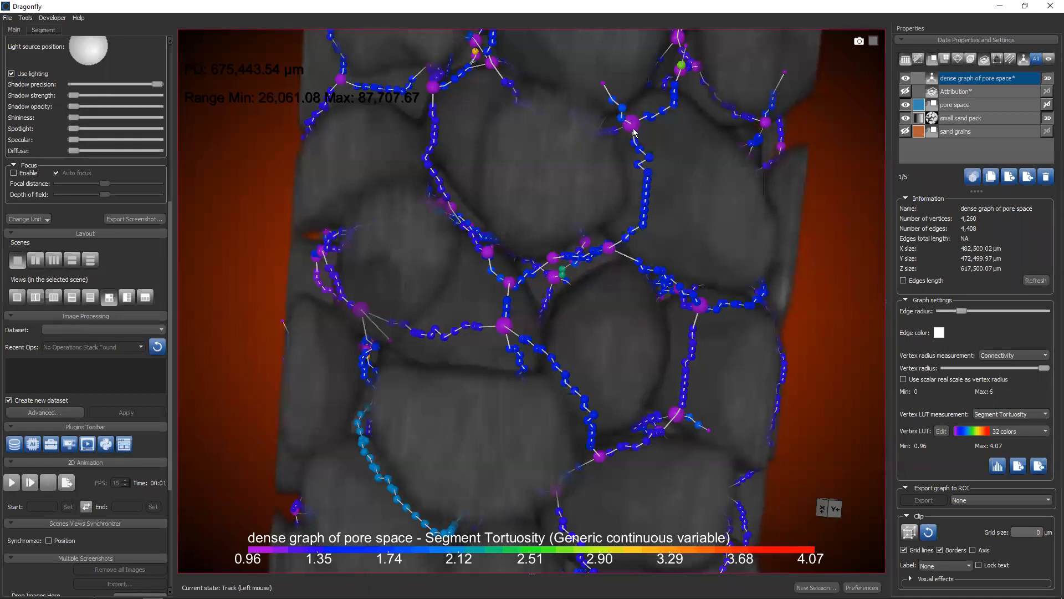
left_click_drag(633, 129, 597, 119)
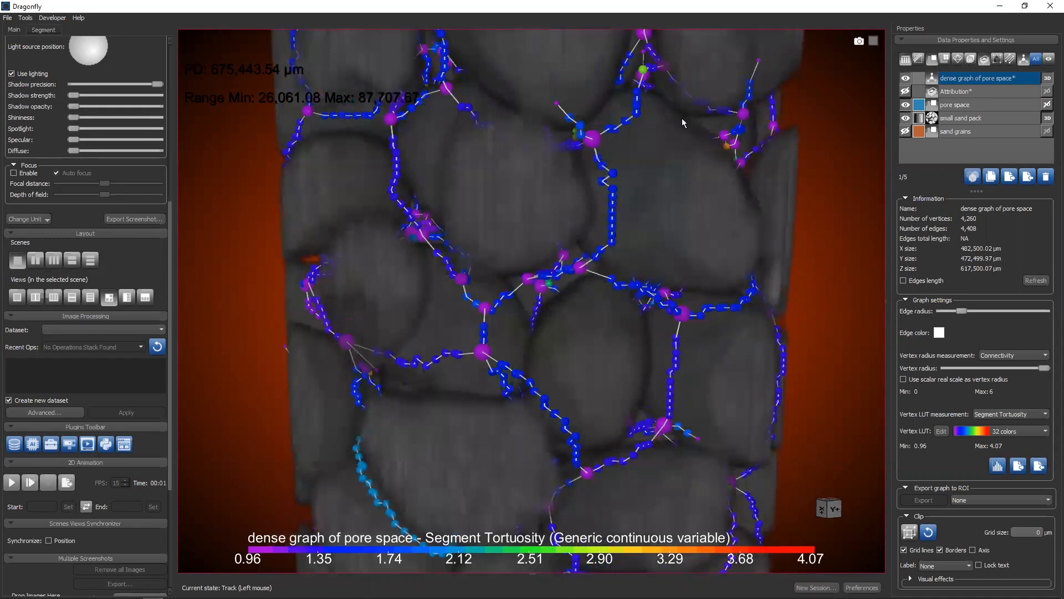
left_click_drag(723, 154, 561, 190)
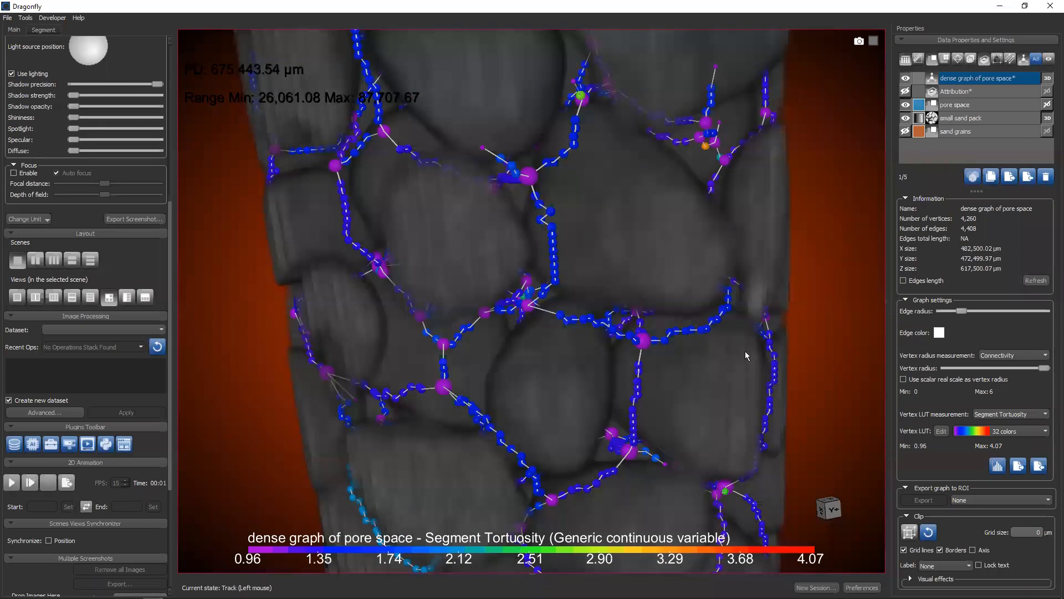
Color the dense graph's vertices by Connectivity and inspect the junctions and the chains between them up close in 3D
left_click(996, 417)
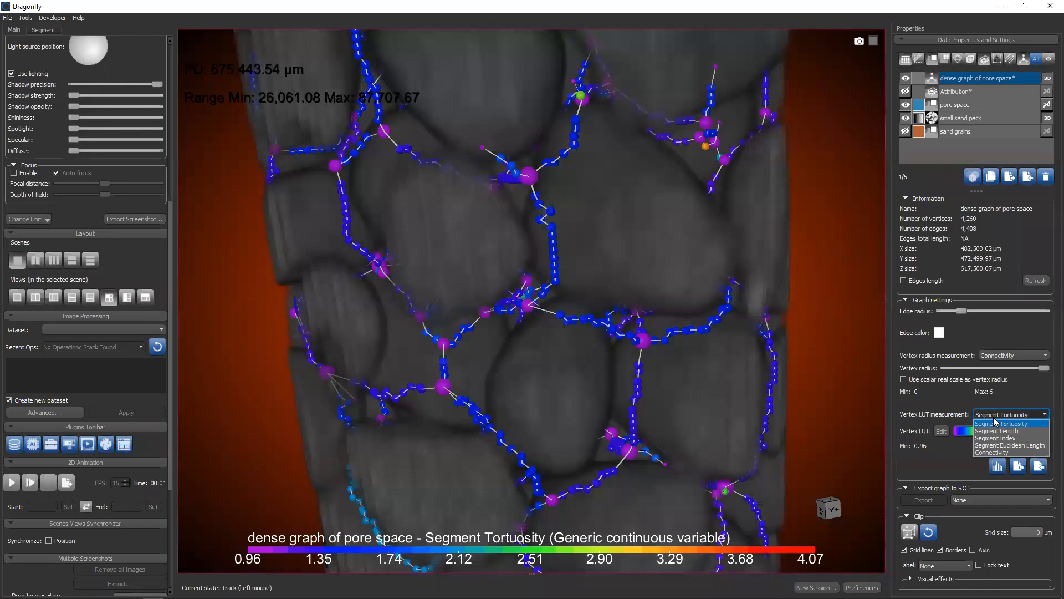
left_click(997, 452)
left_click_drag(599, 274, 642, 245)
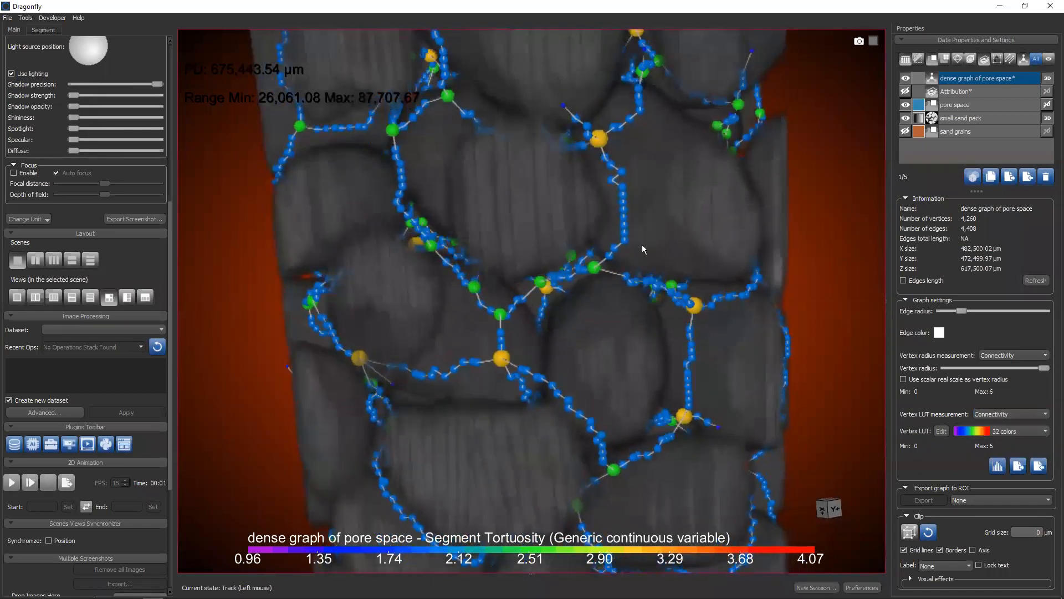
left_click_drag(598, 145, 612, 271)
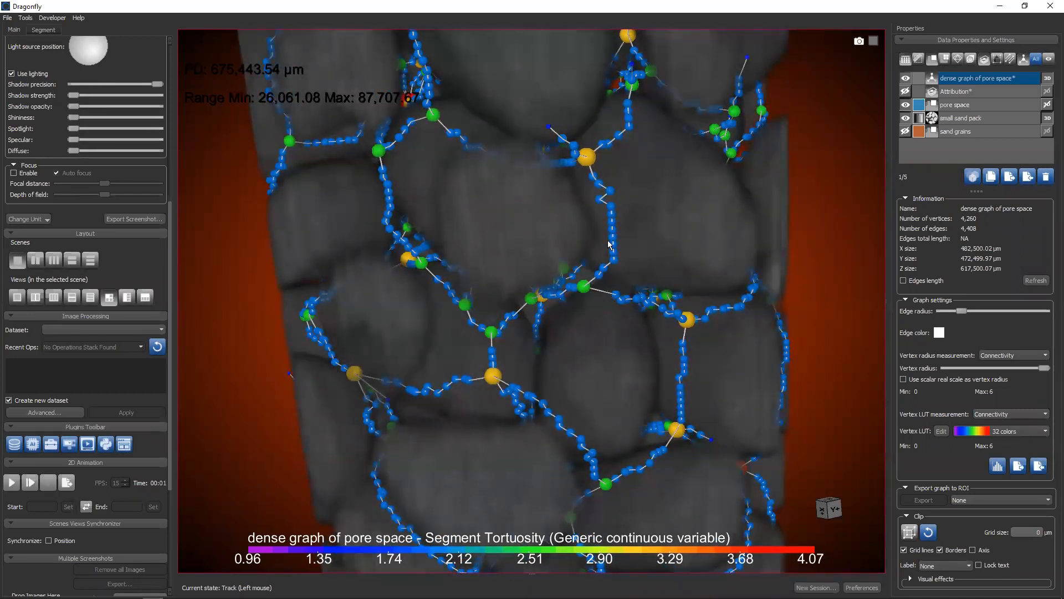
left_click_drag(496, 209, 625, 285)
scroll(708, 245, "up", 5)
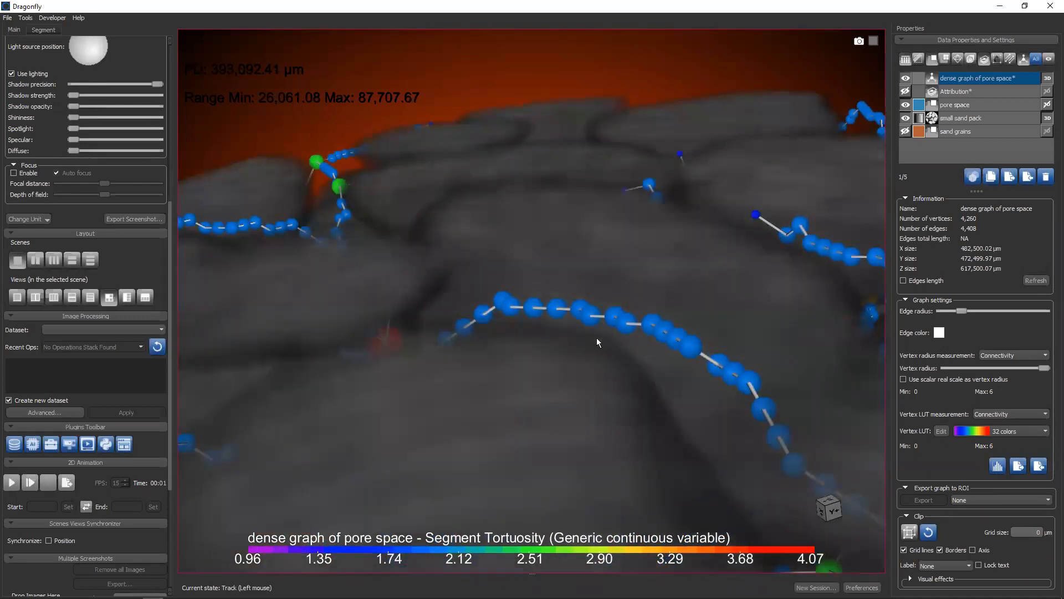
Inspect the Connectivity-colored dense graph across the whole sand pack from several angles in 3D
scroll(597, 338, "down", 7)
left_click_drag(507, 181, 546, 192)
right_click_drag(565, 354, 542, 281)
left_click_drag(542, 281, 513, 298)
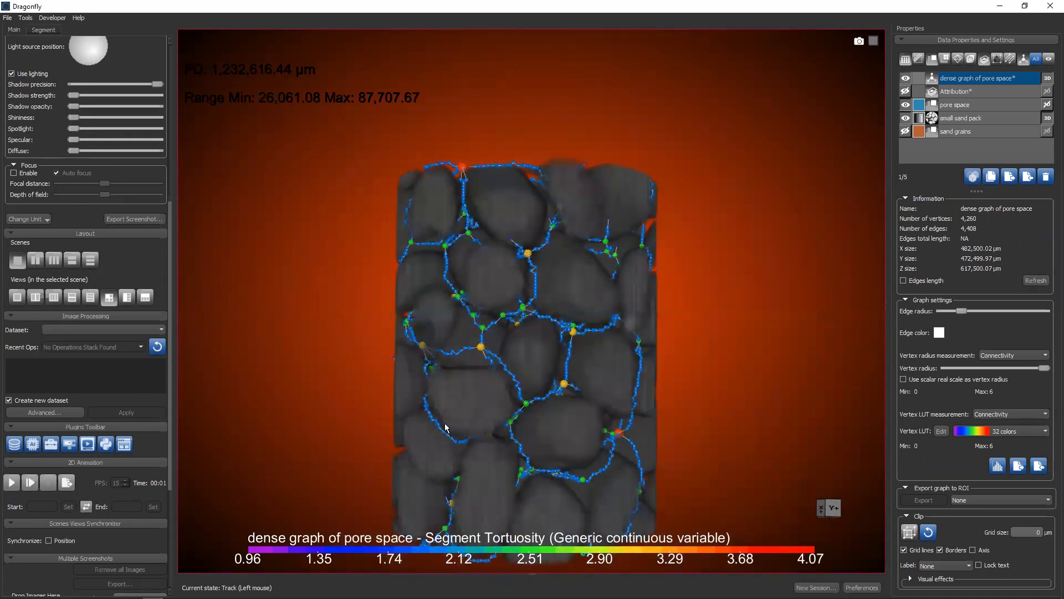
left_click_drag(615, 373, 557, 334)
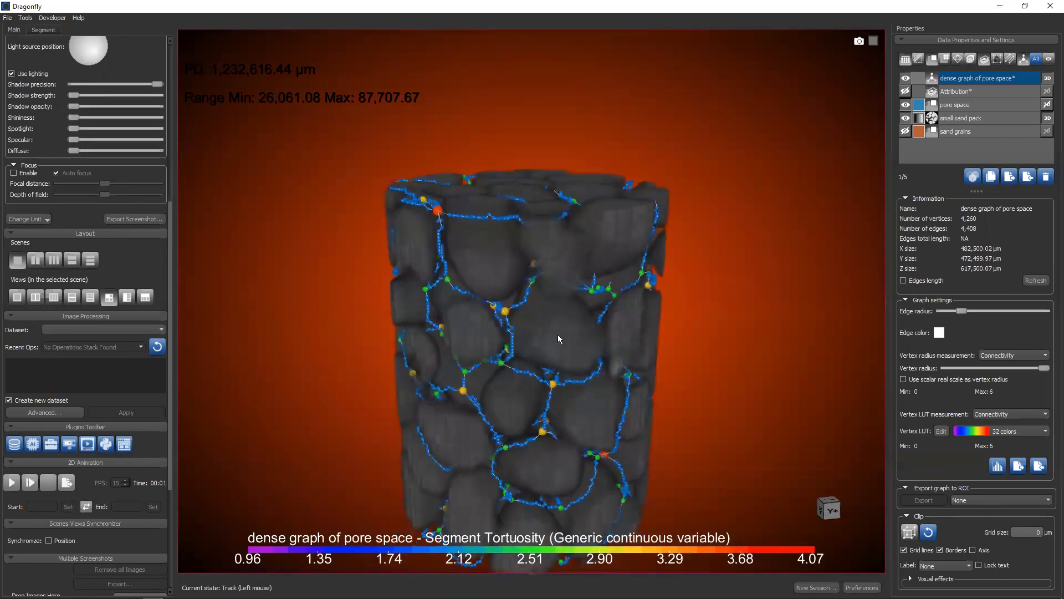
left_click_drag(604, 369, 549, 295)
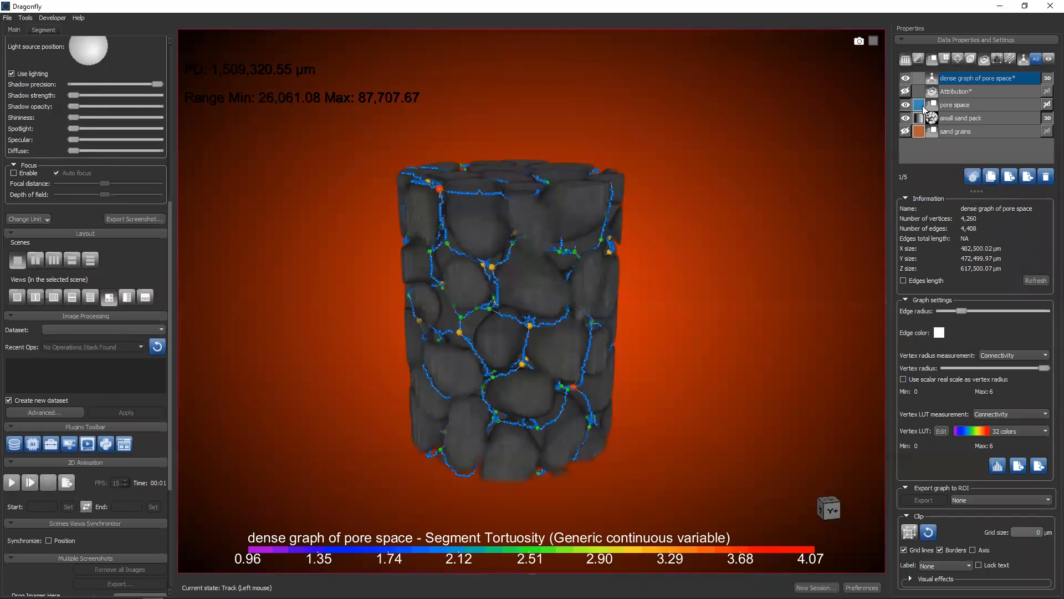
Create a graph from the pore space ROI and rename it "sparse graph of pore space"
left_click(951, 108)
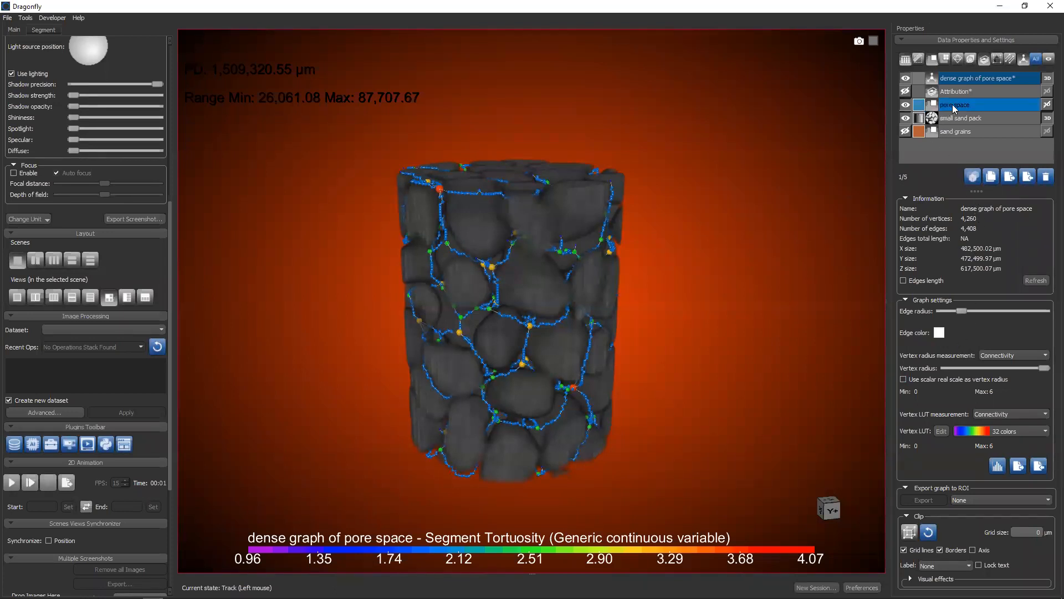
right_click(954, 109)
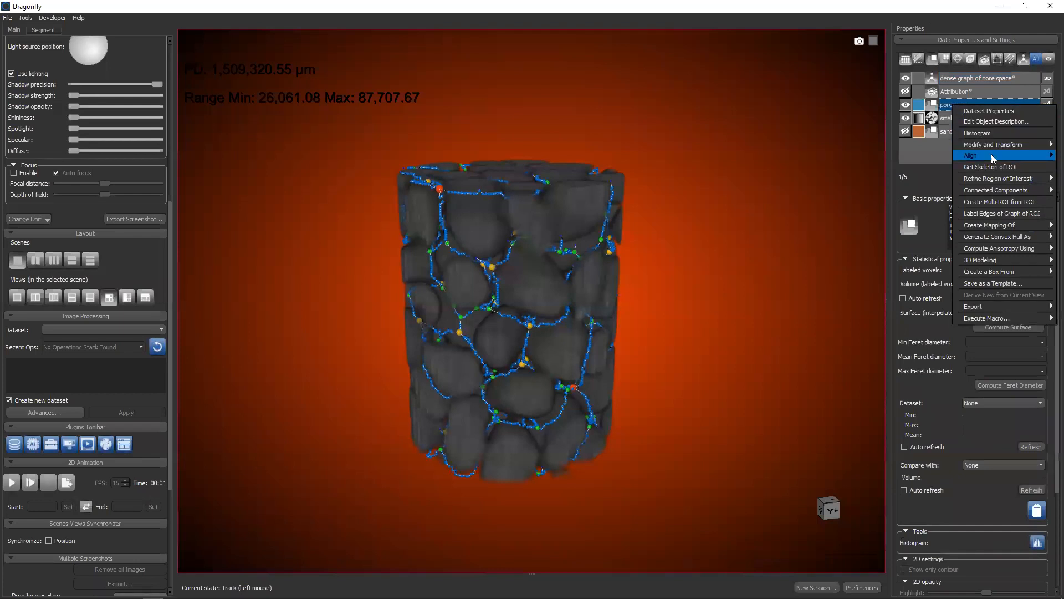
mouse_move(992, 260)
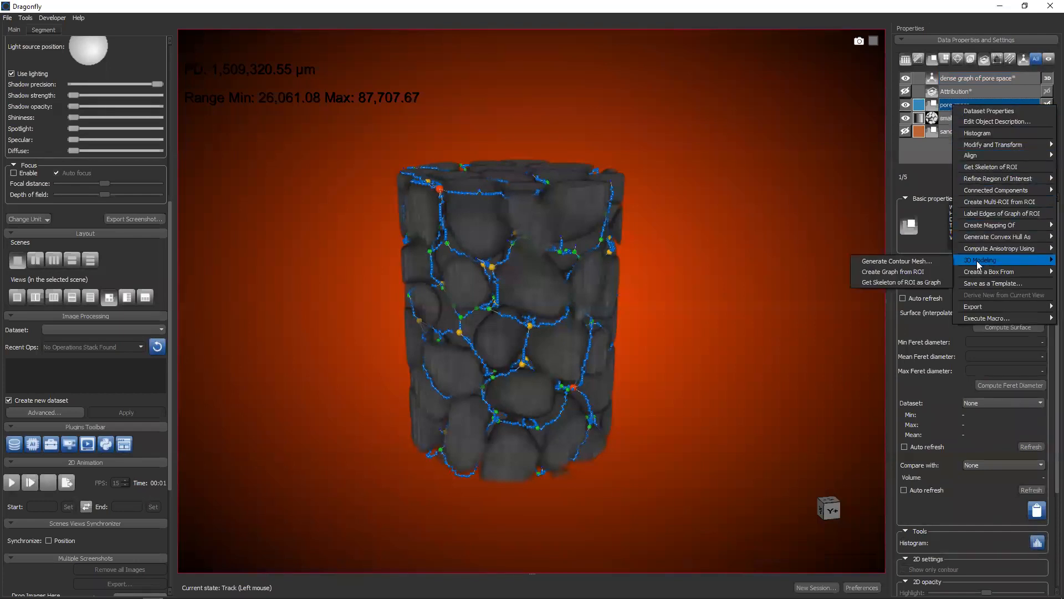
left_click(884, 272)
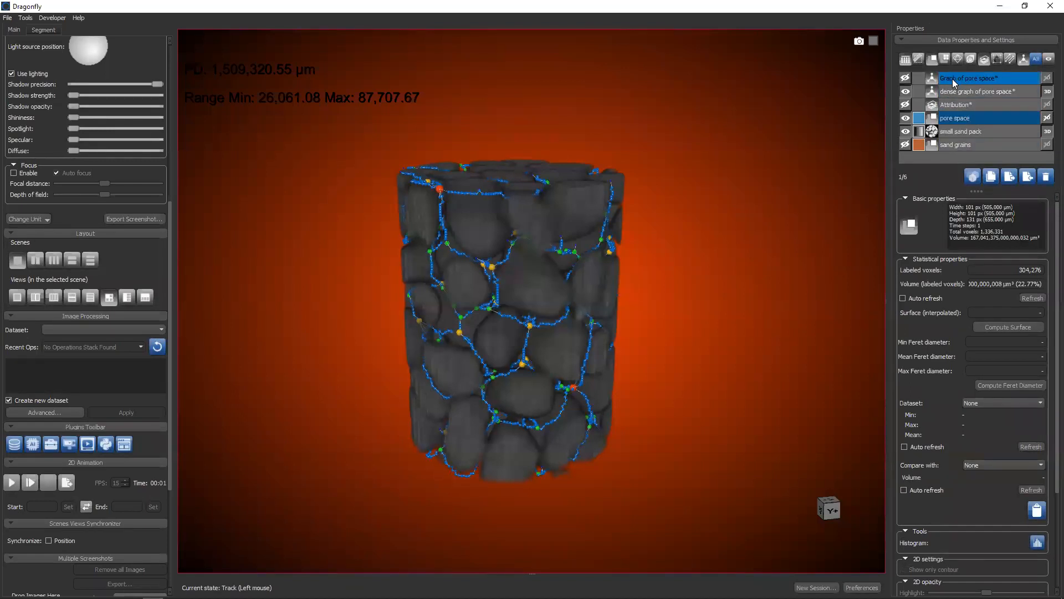
double_click(949, 77)
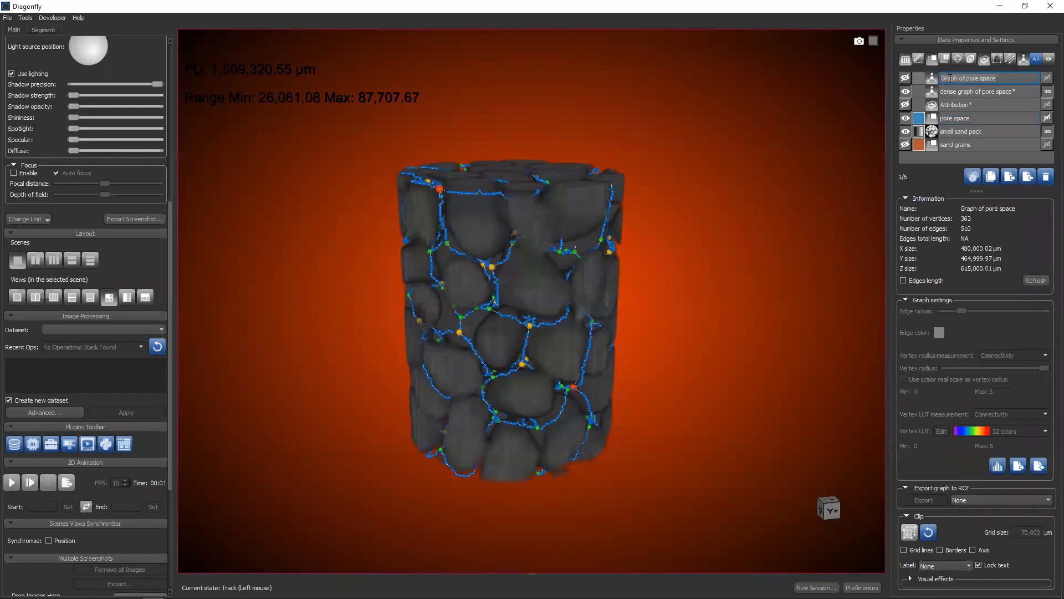
type("sparse graph of pore space")
key("Return")
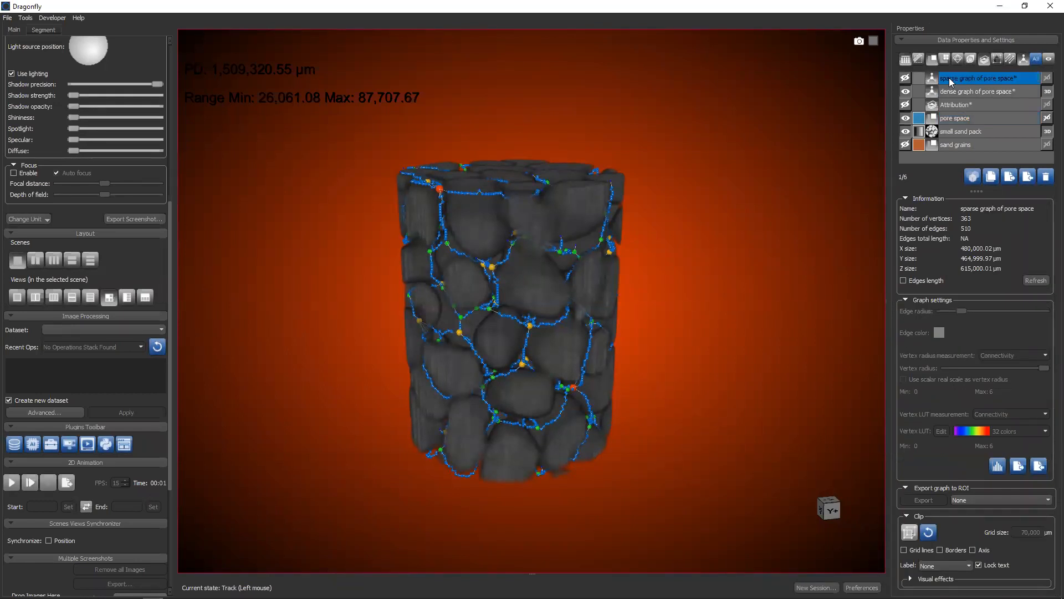
Show the sparse graph in 3D and raise its edge radius to nearly the maximum
left_click(905, 78)
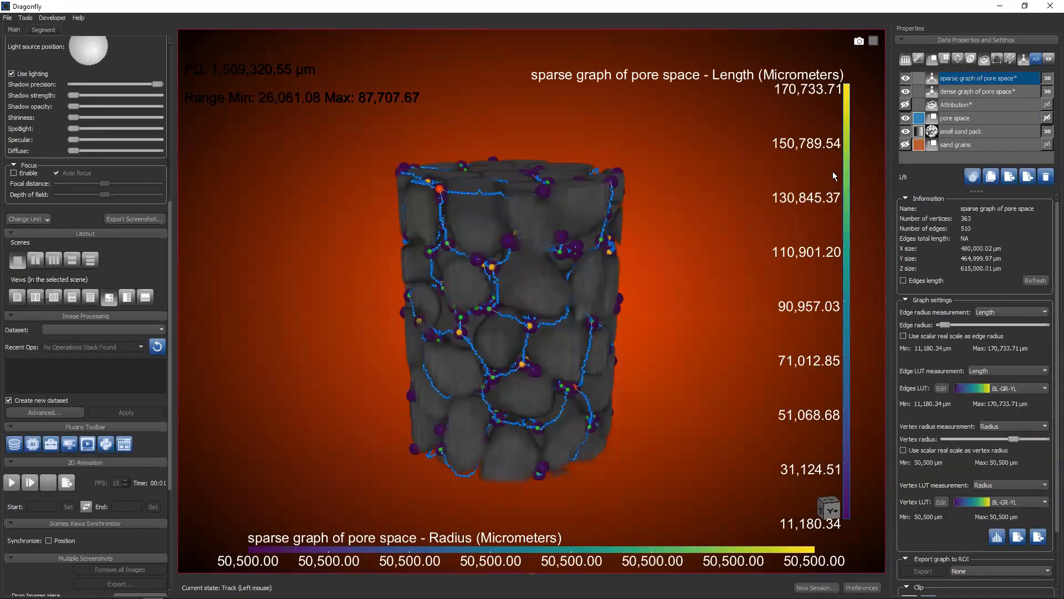
left_click_drag(633, 254, 668, 196)
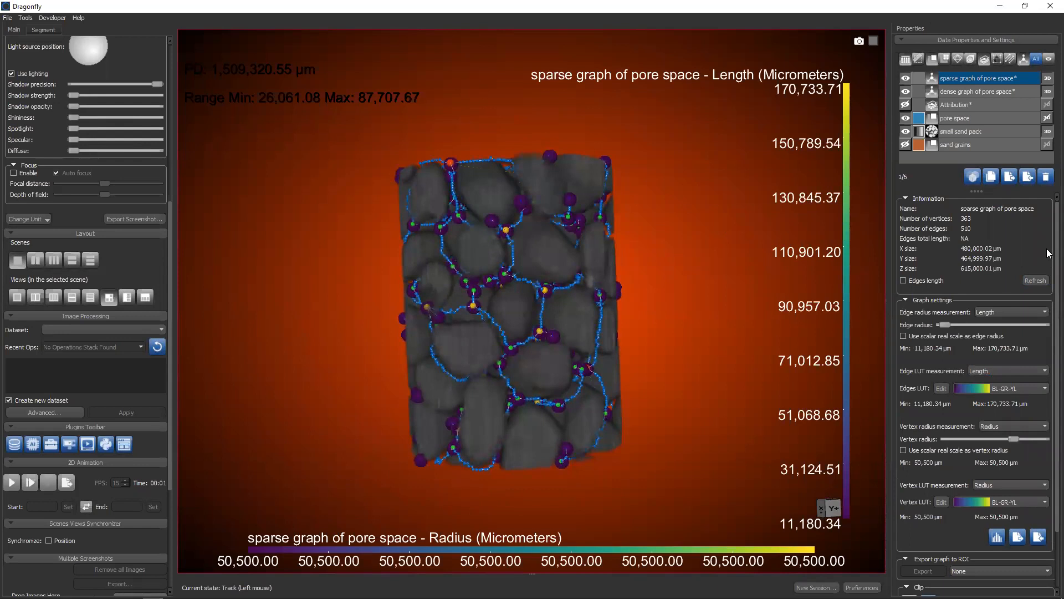
left_click_drag(948, 328, 1048, 319)
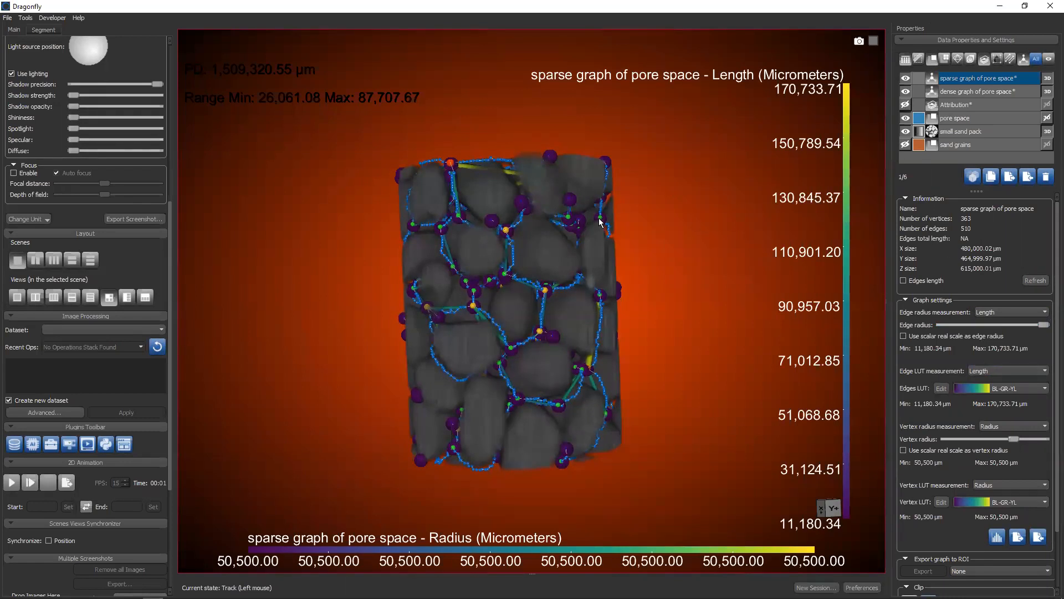
Hide the dense graph and examine the sparse graph's straight, Length-colored edges between the grains from different angles
scroll(599, 222, "up", 5)
left_click(906, 92)
scroll(595, 202, "down", 3)
left_click_drag(596, 203, 470, 282)
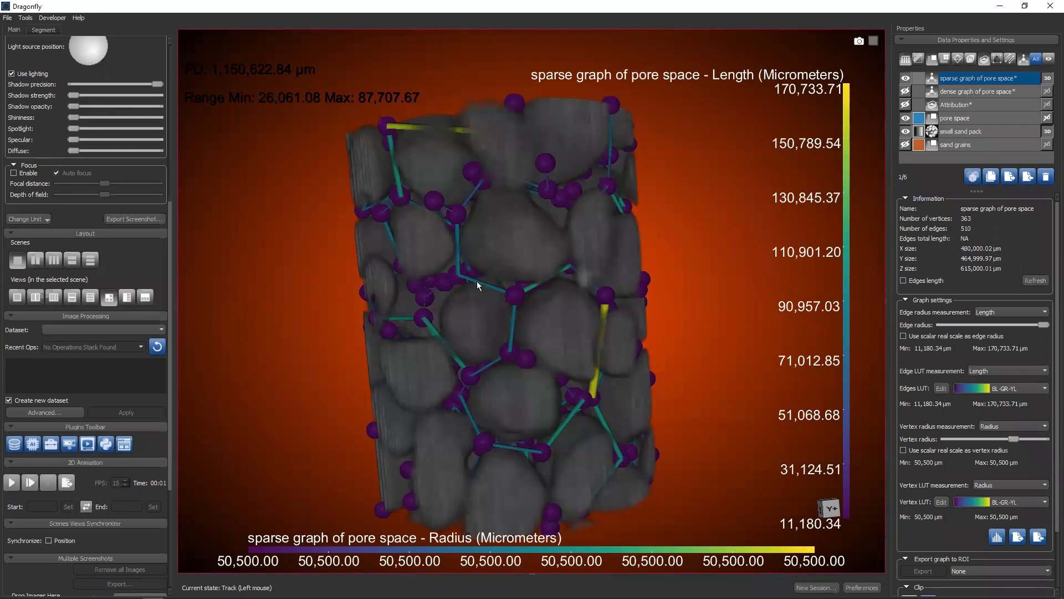
left_click_drag(470, 287, 554, 355)
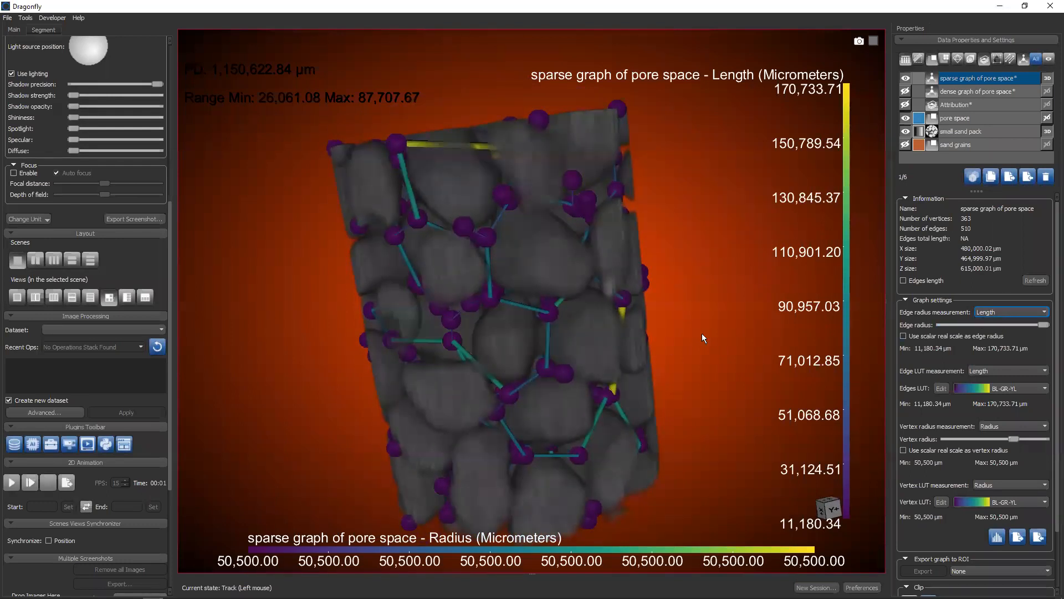
left_click_drag(599, 348, 558, 332)
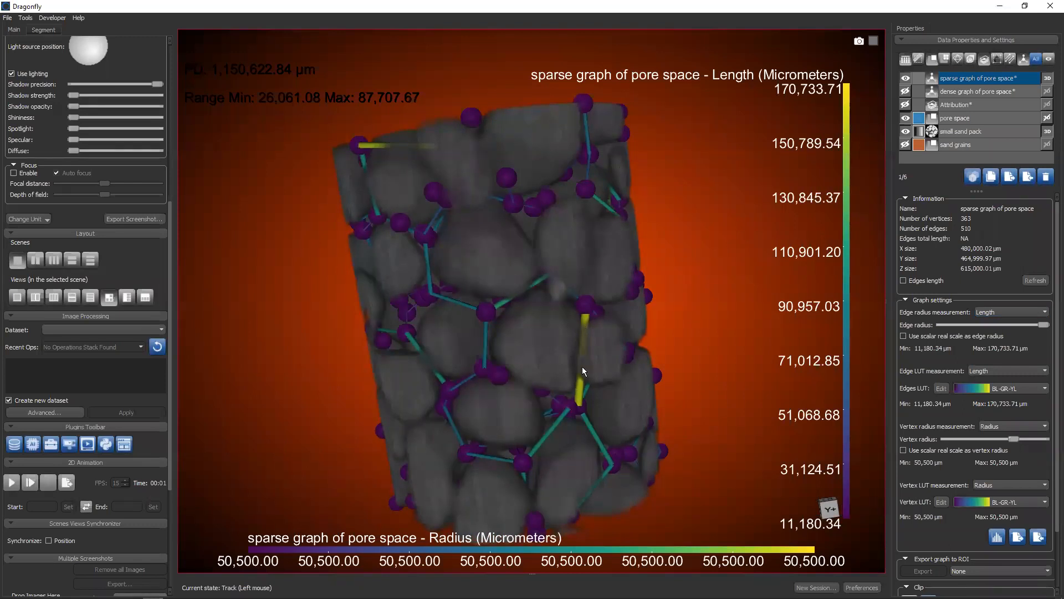
left_click_drag(581, 354, 680, 347)
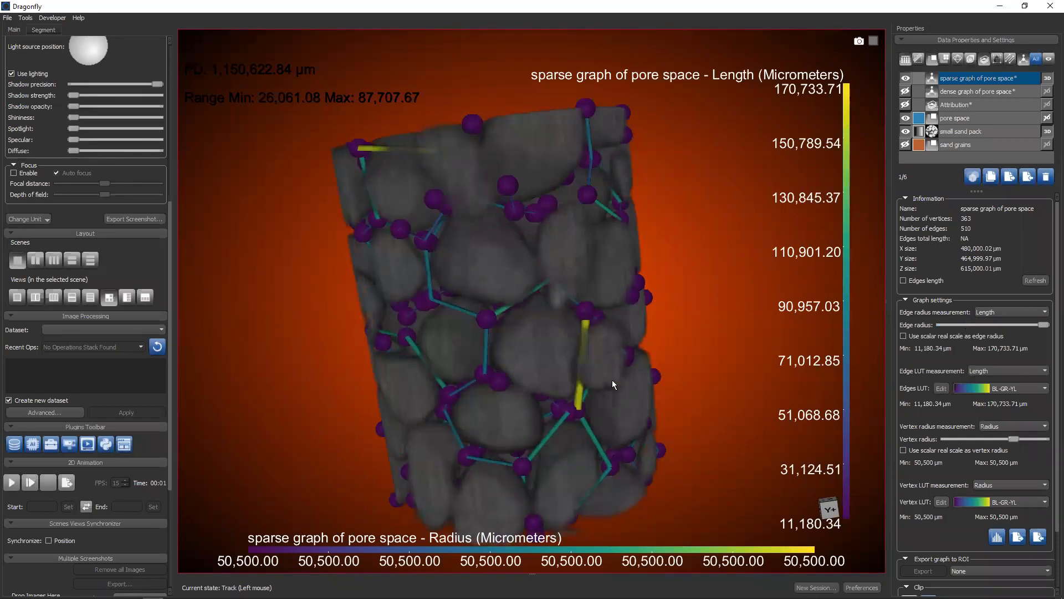
left_click_drag(456, 314, 846, 161)
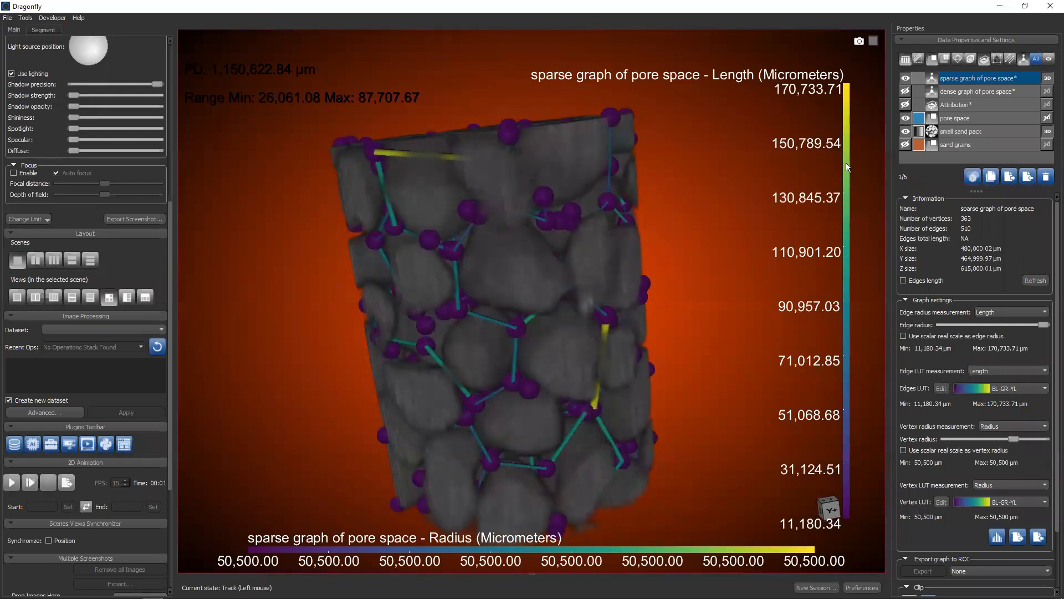
Show the dense graph again and compare its paths with the sparse graph's edges from different angles
left_click(906, 92)
left_click_drag(668, 312, 434, 241)
left_click_drag(511, 352, 654, 311)
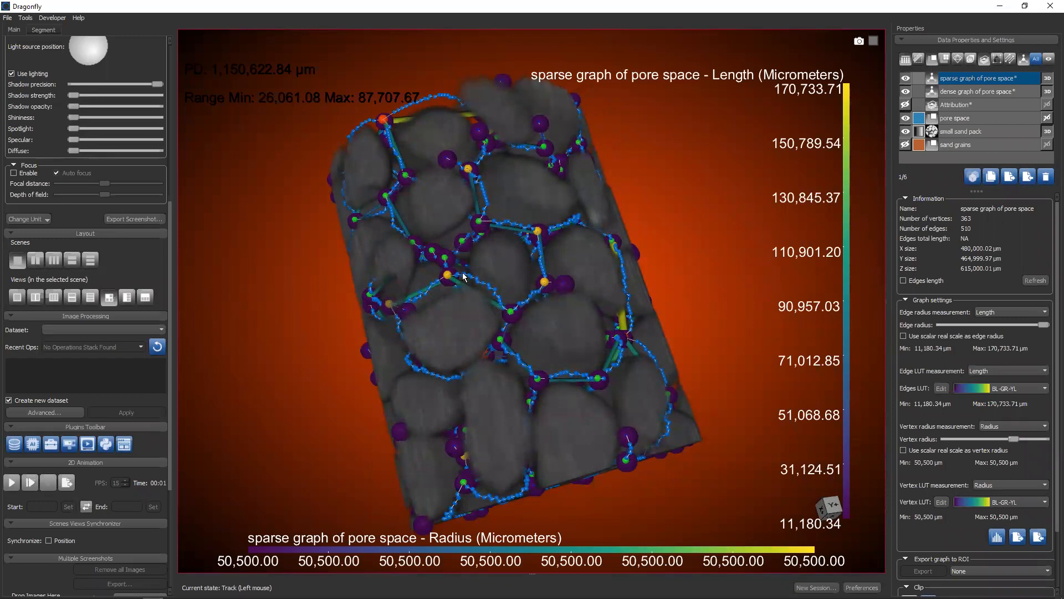
left_click_drag(436, 264, 443, 413)
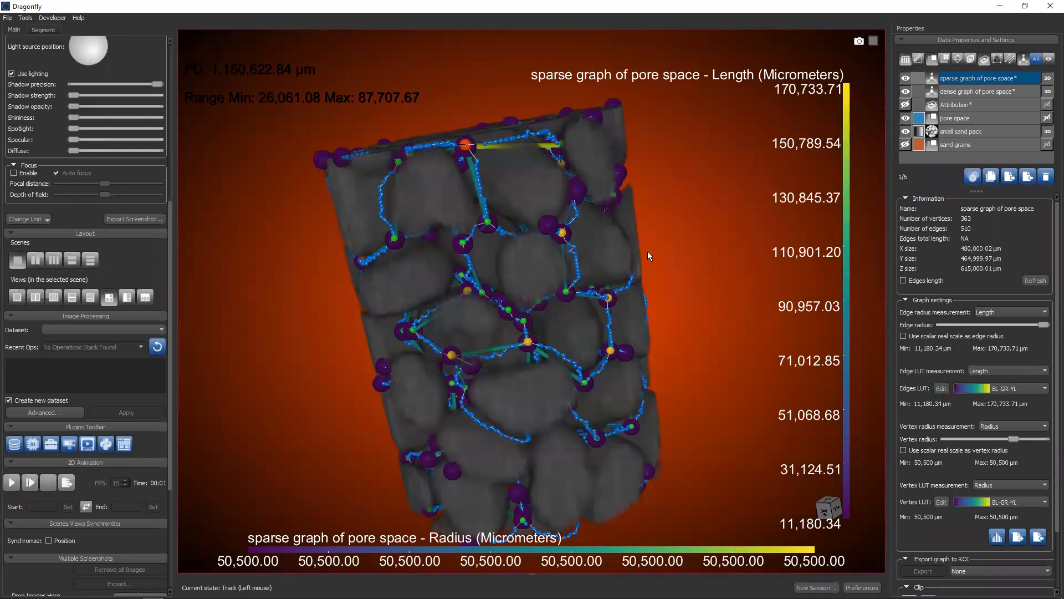
Switch the 3D view to the image plane, show the sand grains ROI and hide the pore space ROI
right_click(616, 254)
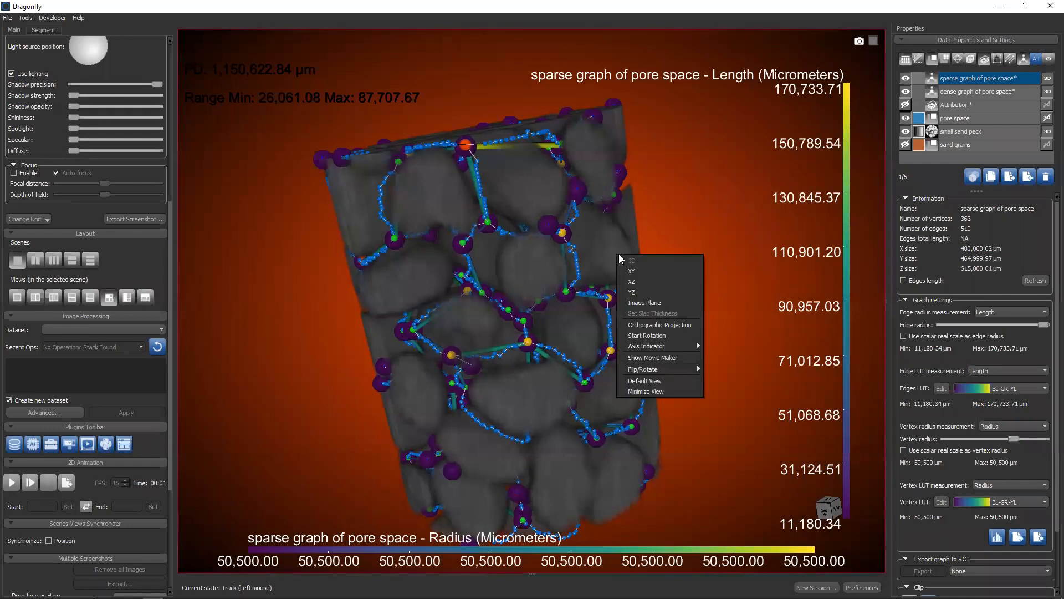
left_click(632, 301)
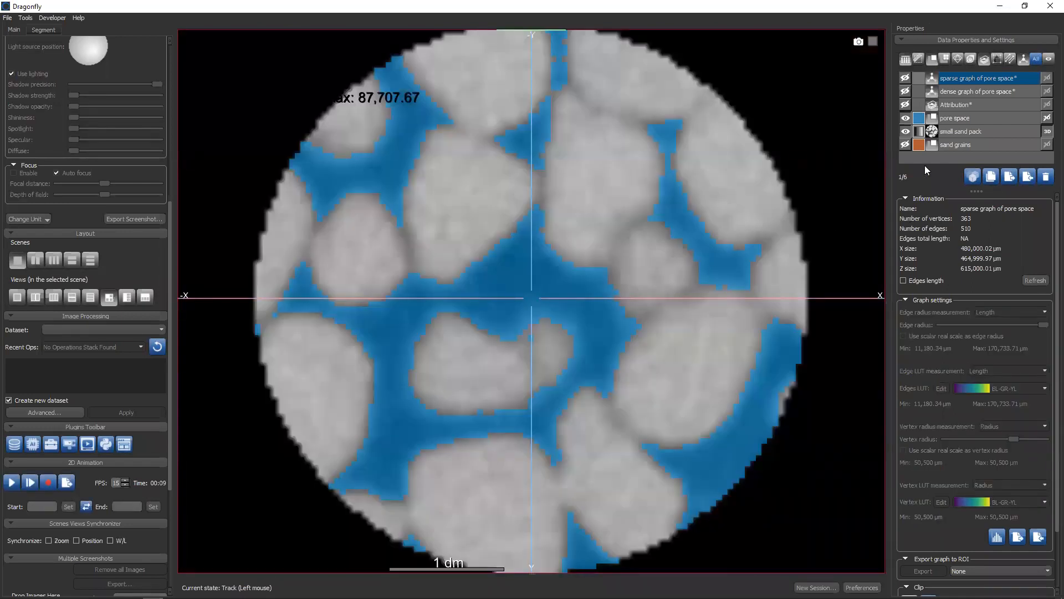
left_click(905, 145)
left_click(905, 117)
Create a distance map from the sand grains ROI
left_click(952, 146)
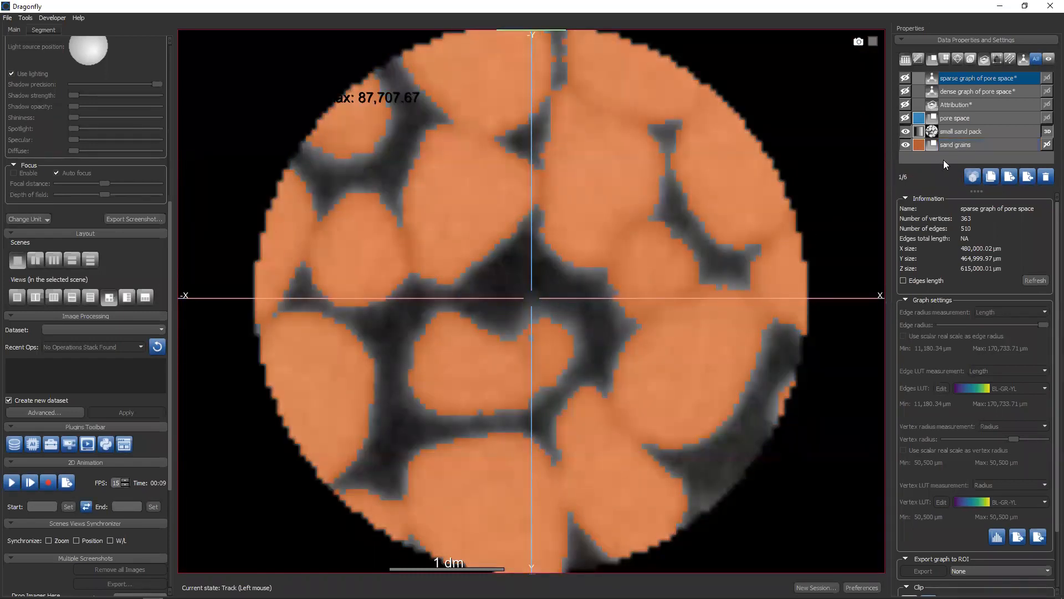
left_click(950, 145)
right_click(950, 145)
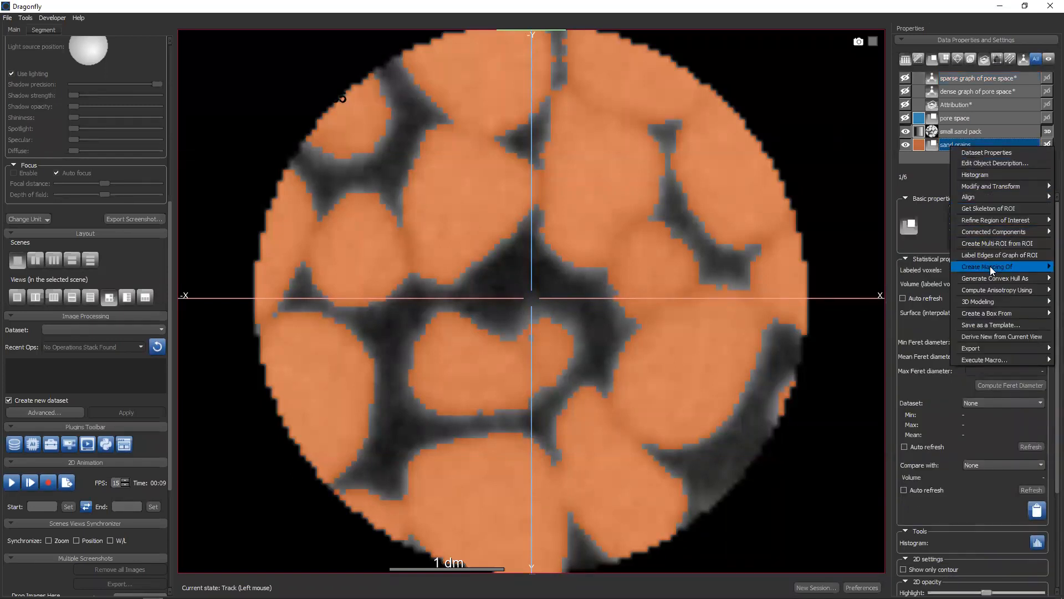
mouse_move(992, 270)
left_click(910, 269)
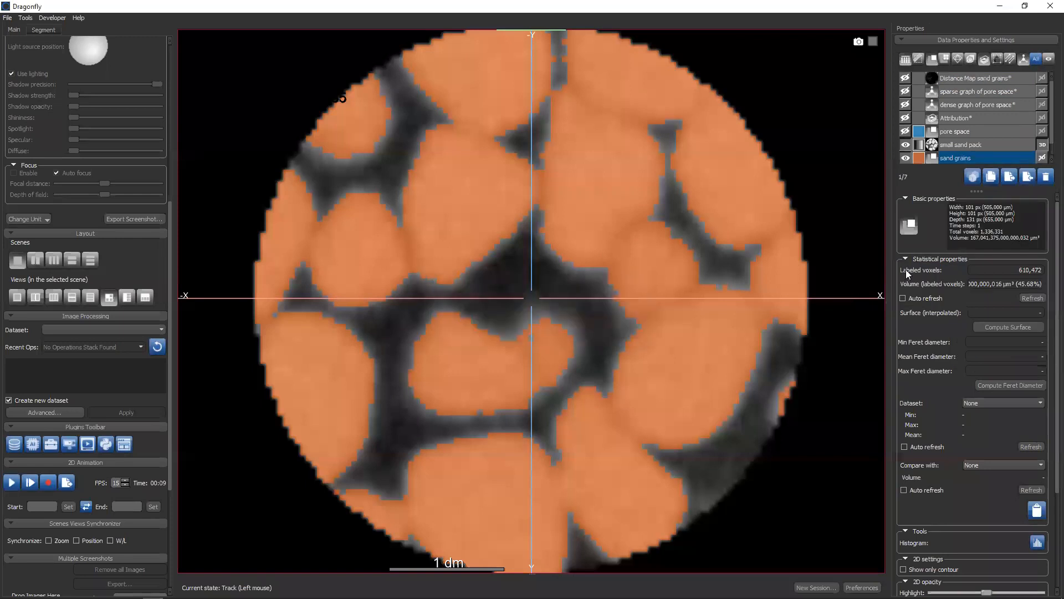
Display the sand grains distance map with the Jet 2D LUT and adjust its display range to about -30,434 to 96,487 µm
left_click(905, 78)
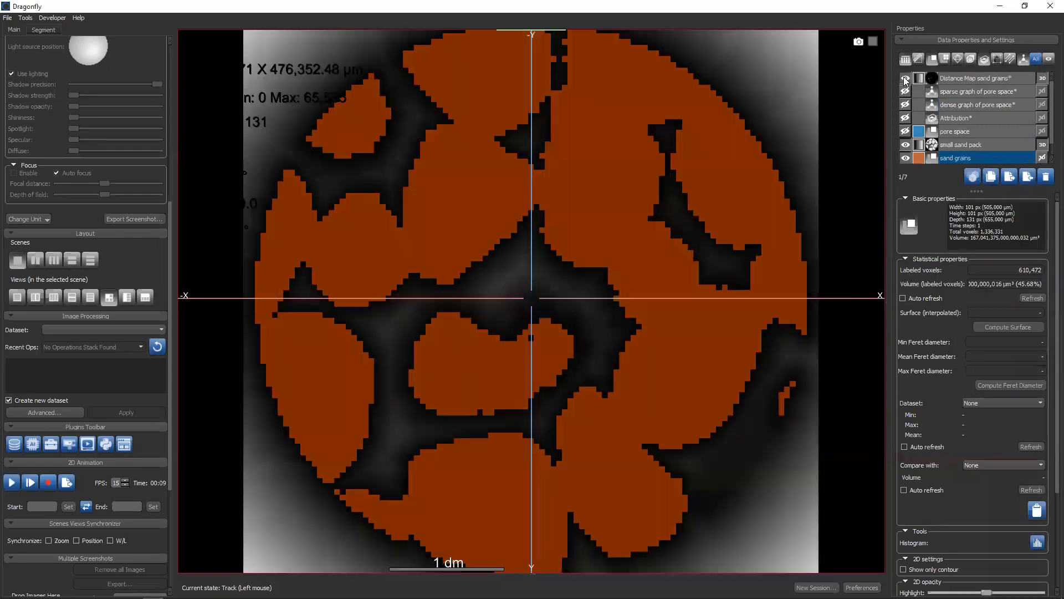
left_click(953, 78)
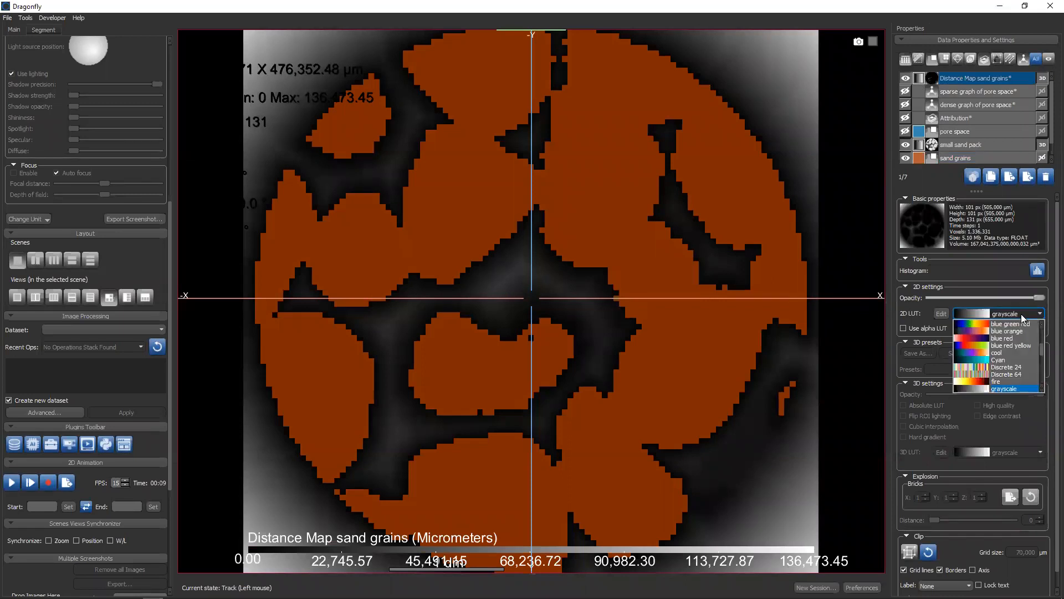
scroll(999, 383, "down", 2)
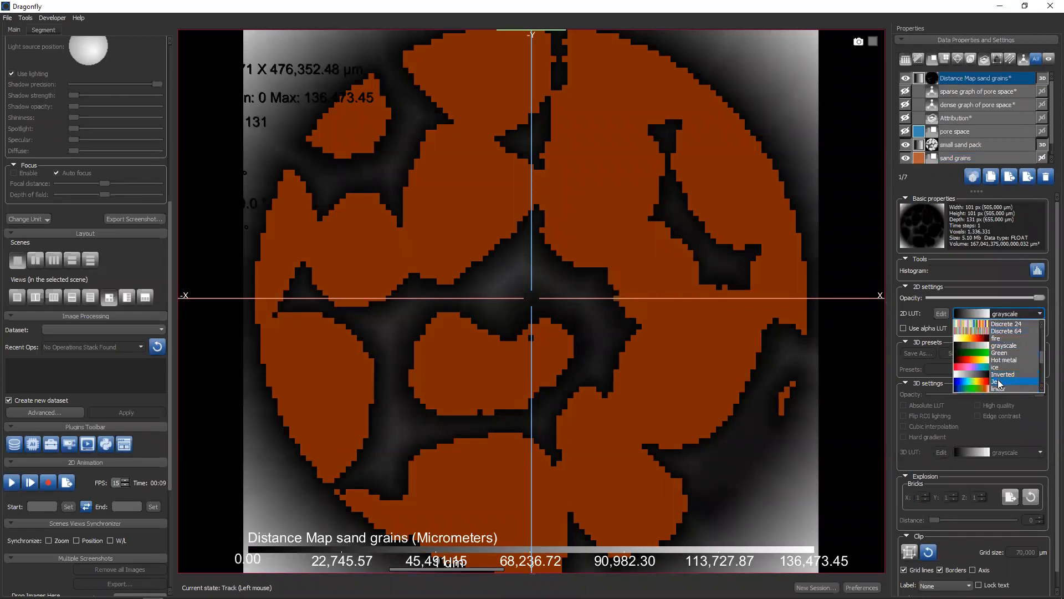
left_click(986, 381)
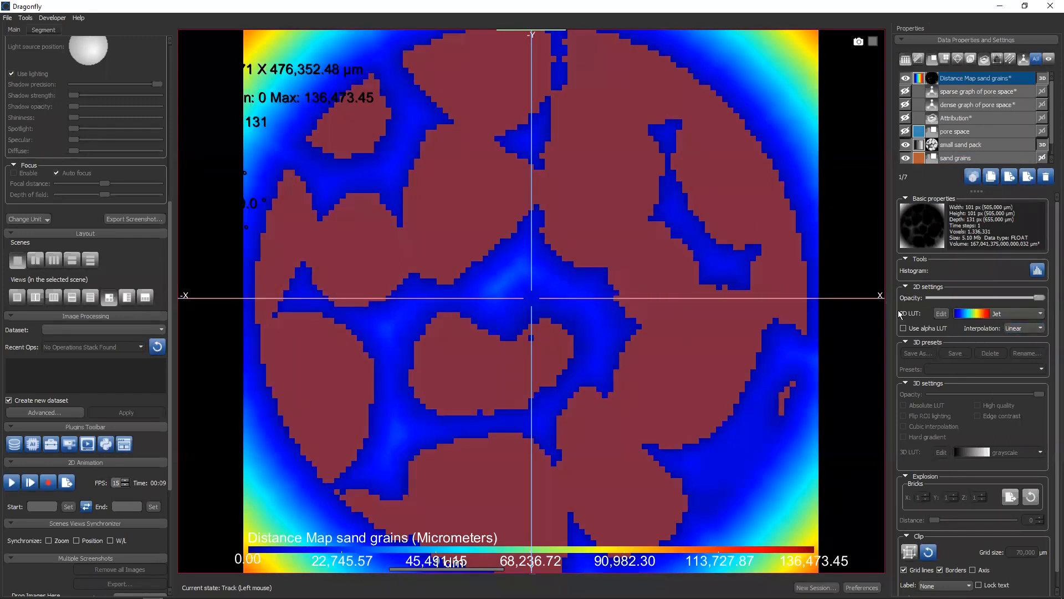
right_click_drag(699, 159, 654, 31)
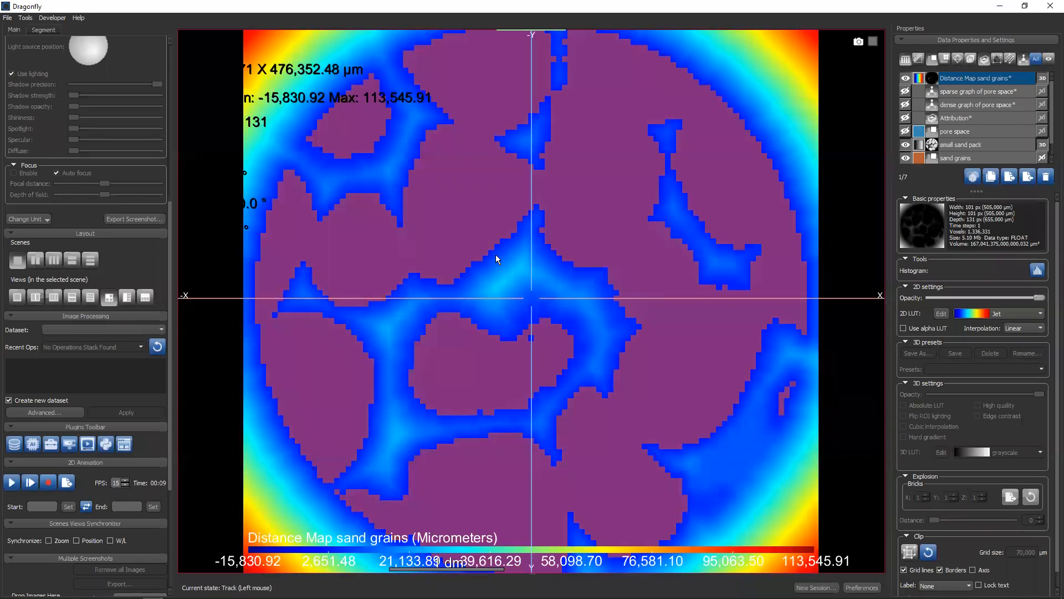
right_click_drag(689, 412, 580, 302)
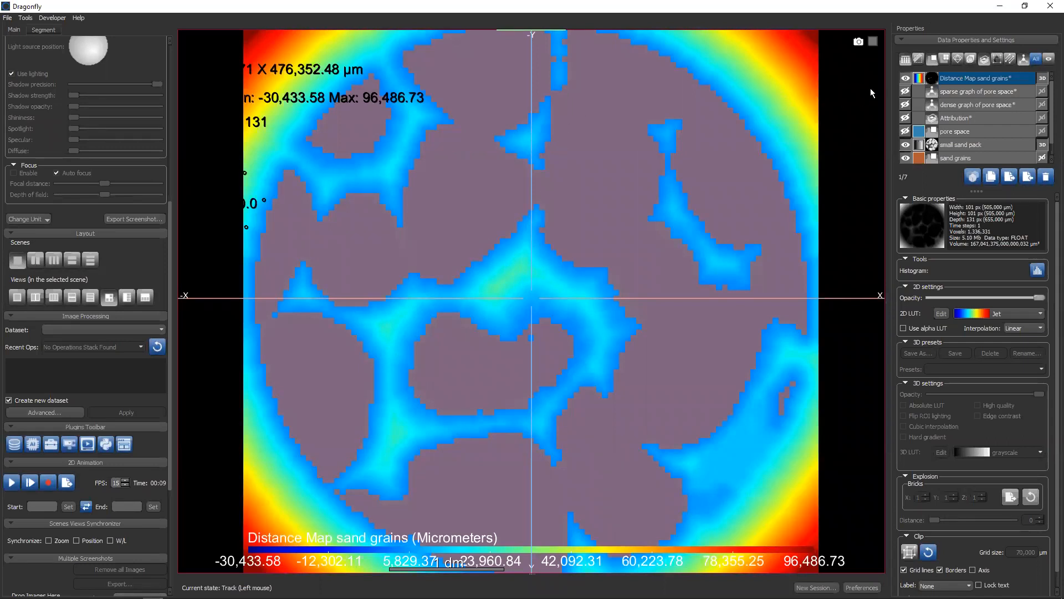
Hide the sand grains distance map and return the view to 3D
left_click(905, 78)
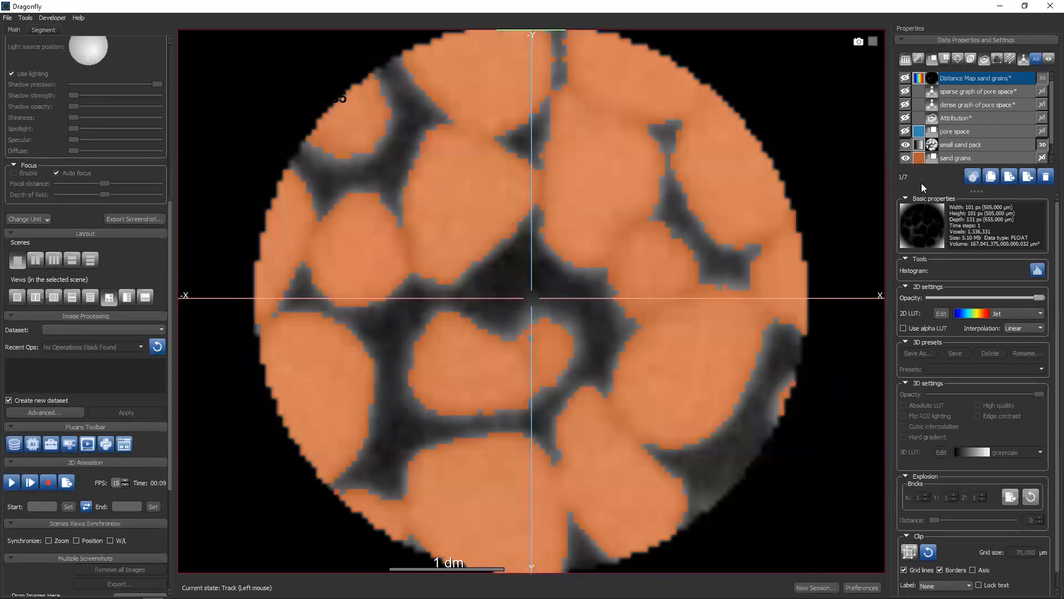
right_click(746, 195)
left_click(762, 203)
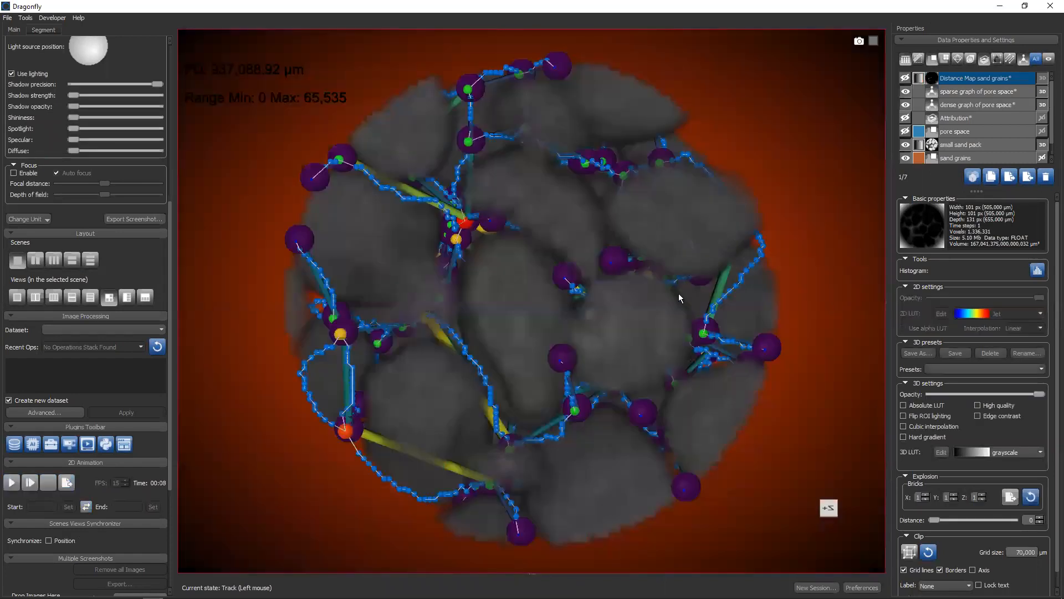
Map vertex scalar values onto the sparse graph of pore space from the Distance Map sand grains dataset
left_click(974, 106, "ctrl")
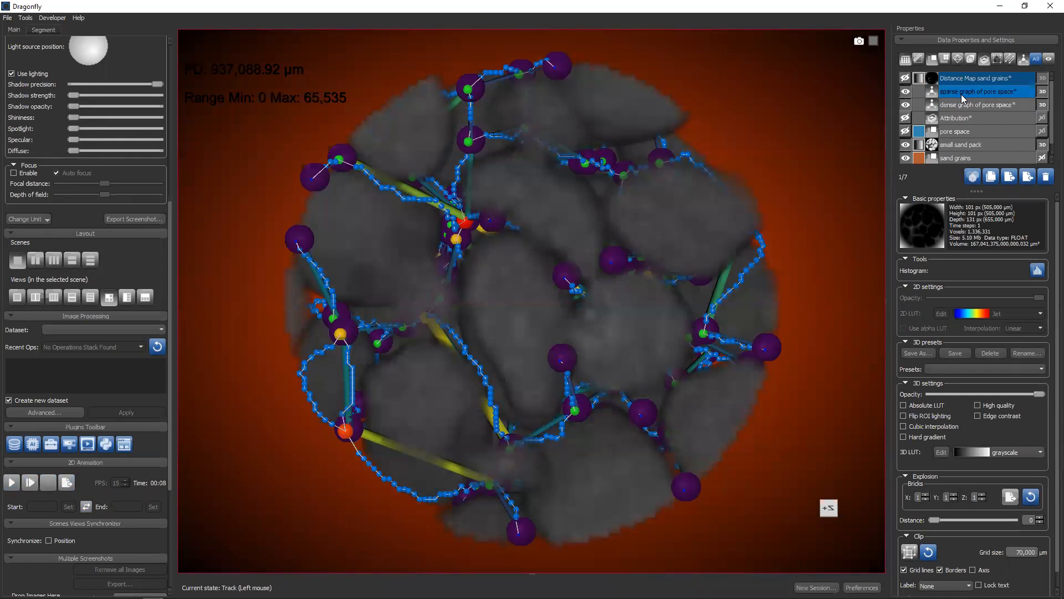
right_click(967, 92)
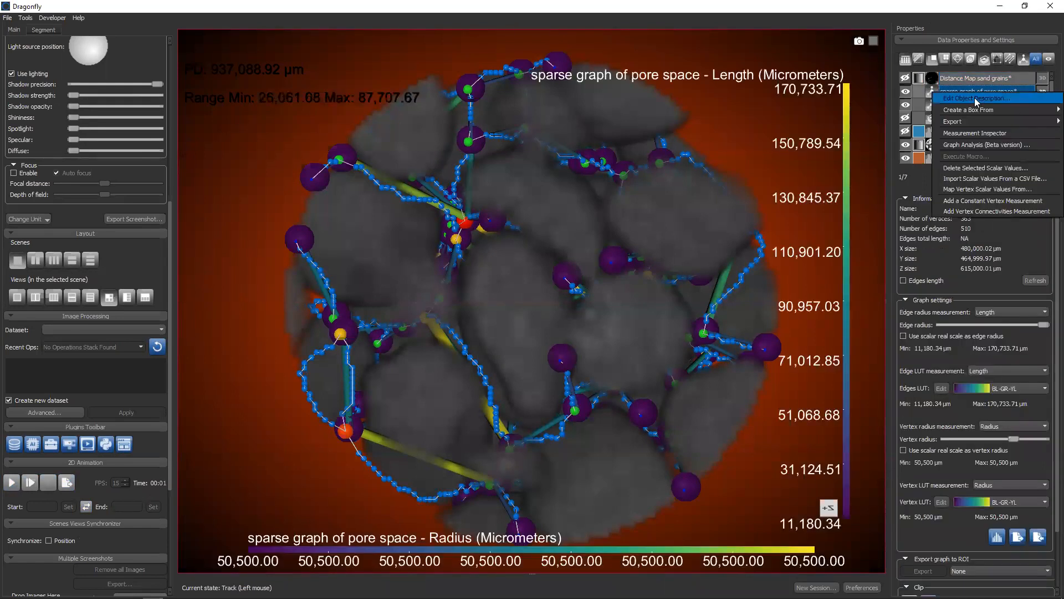
left_click(978, 190)
left_click(563, 280)
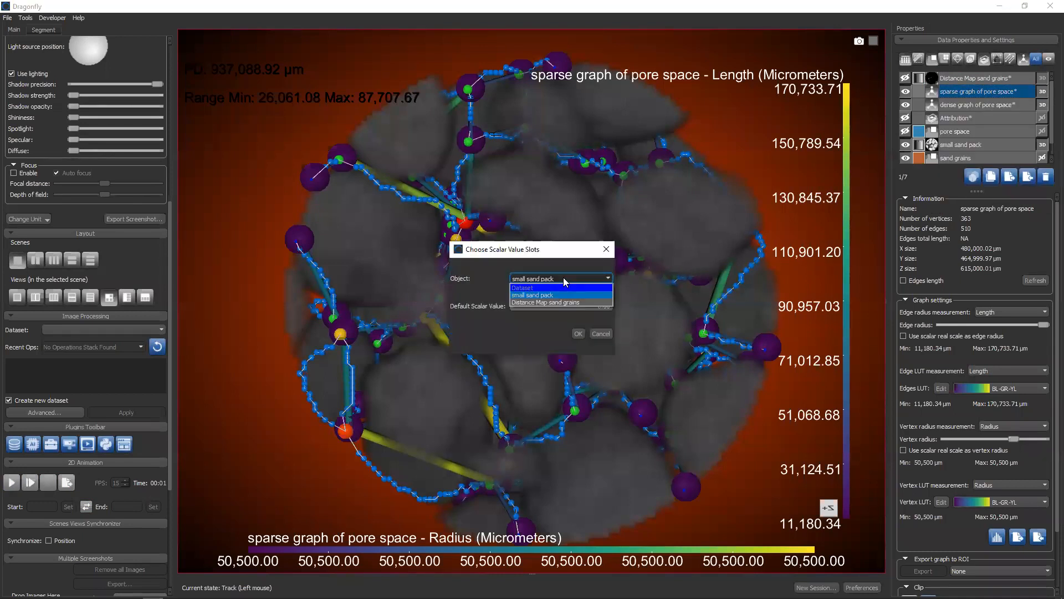
left_click(548, 302)
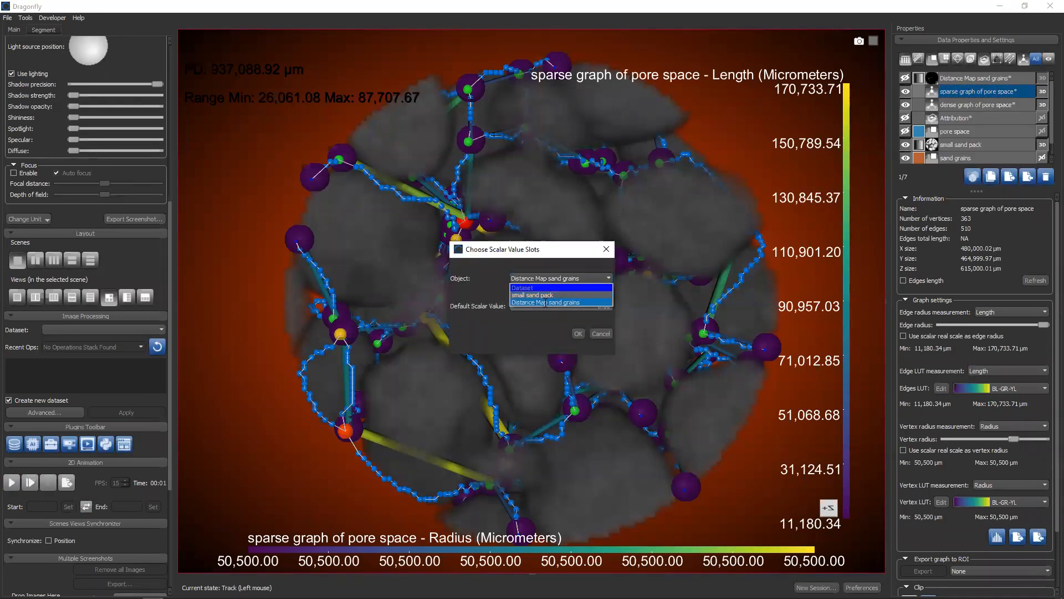
left_click(576, 335)
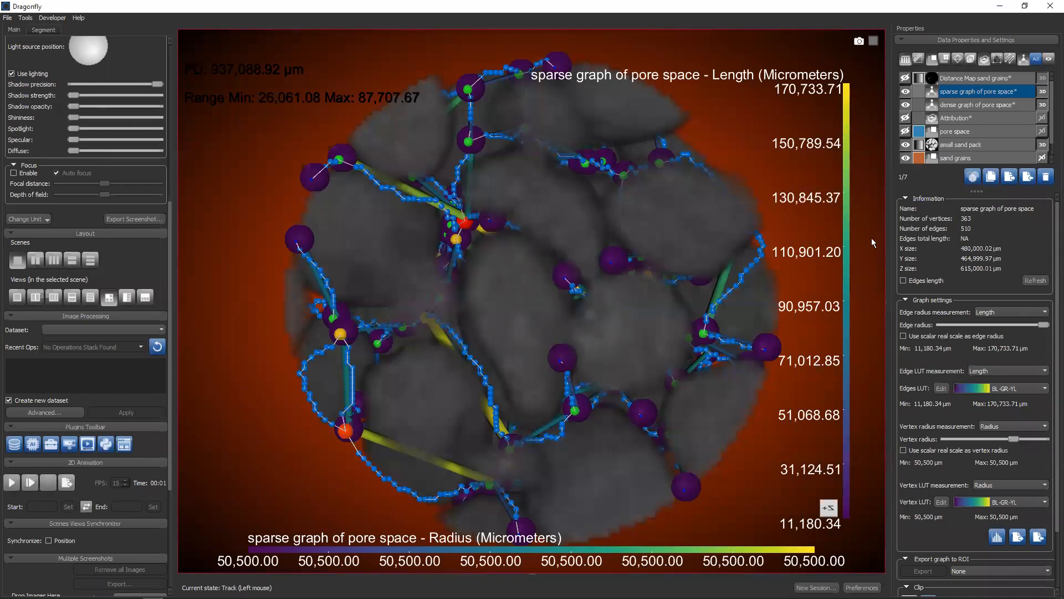
Hide the dense graph and colour the sparse graph's vertices by the Distance Map sand grains measurement
left_click(905, 105)
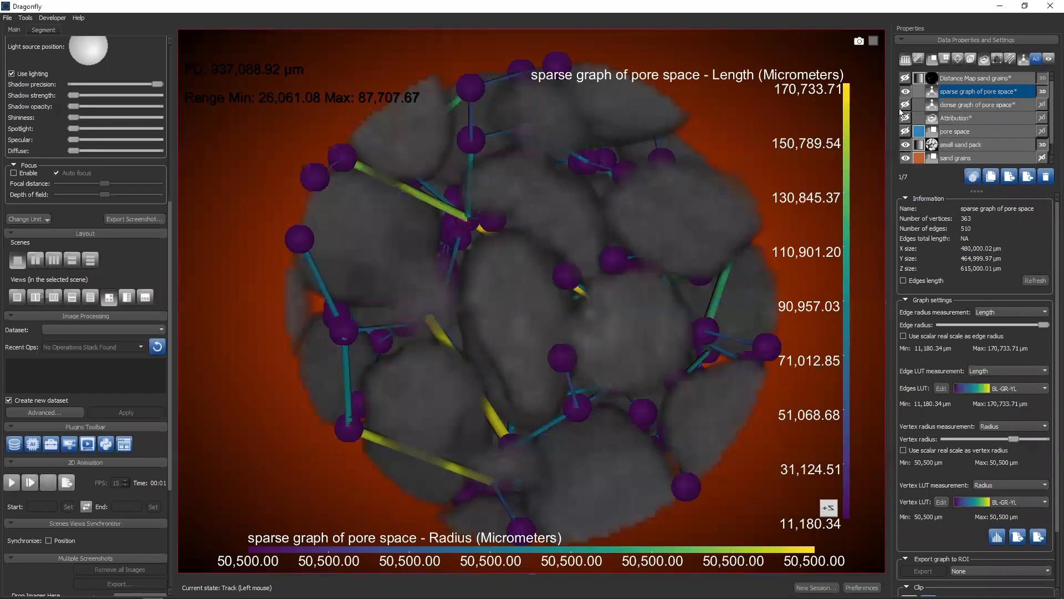
left_click_drag(545, 354, 557, 238)
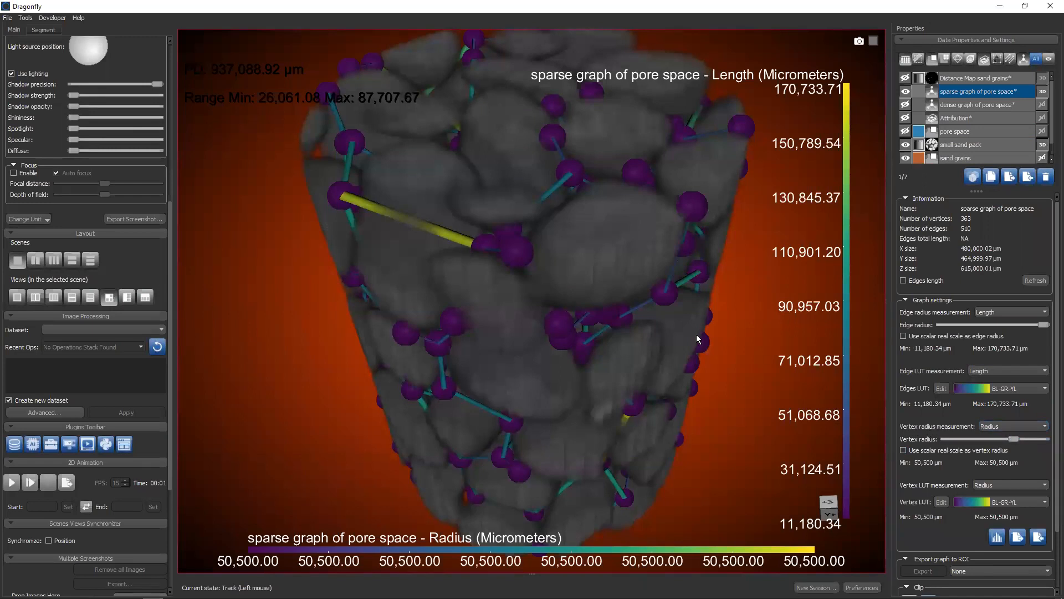
left_click(1001, 485)
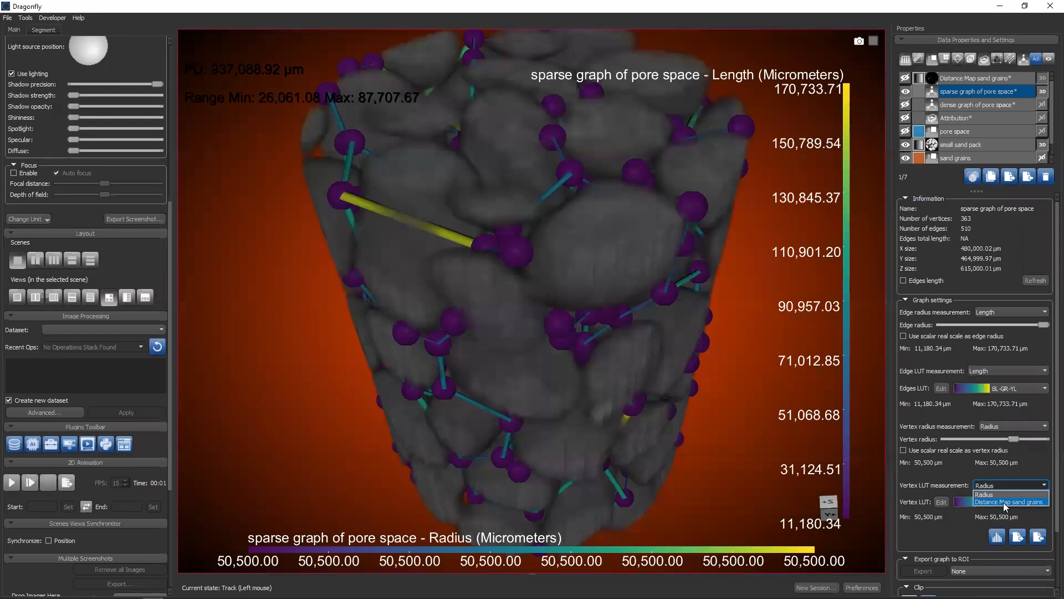
left_click(1004, 503)
left_click_drag(653, 394, 613, 257)
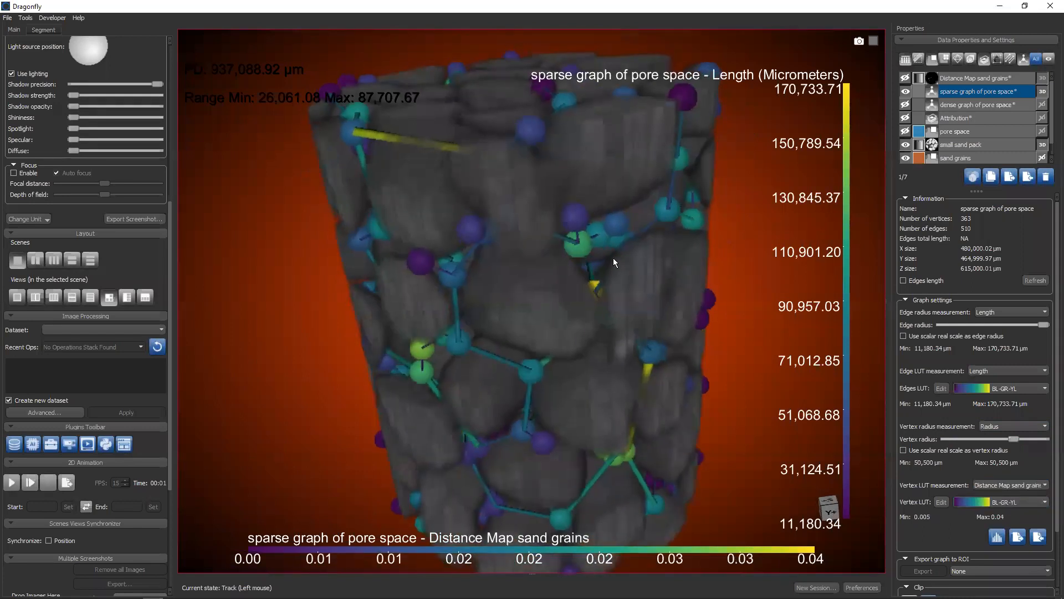
left_click_drag(620, 316, 563, 326)
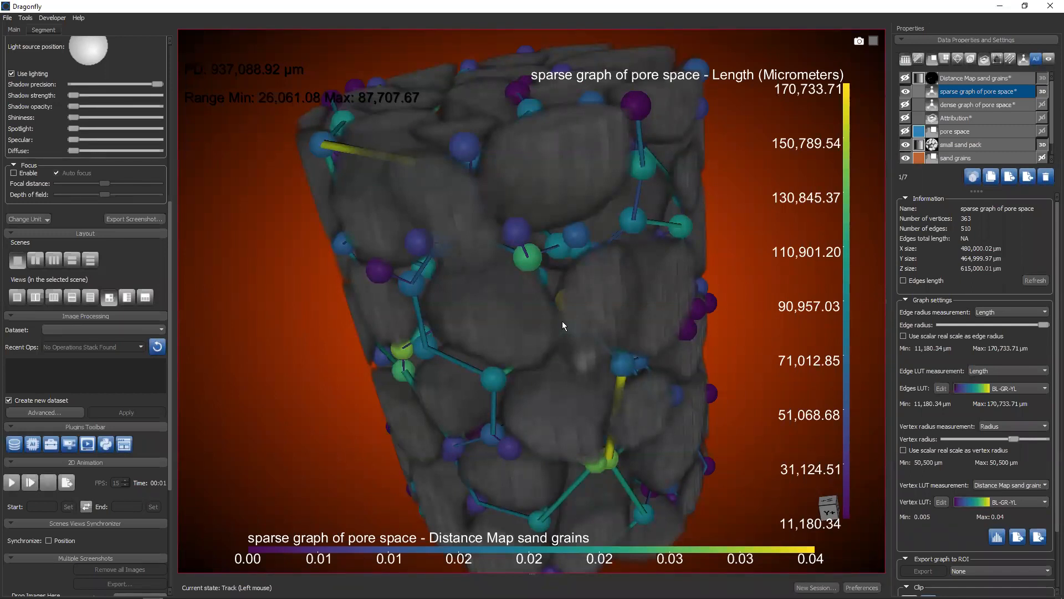
left_click_drag(560, 304, 512, 291)
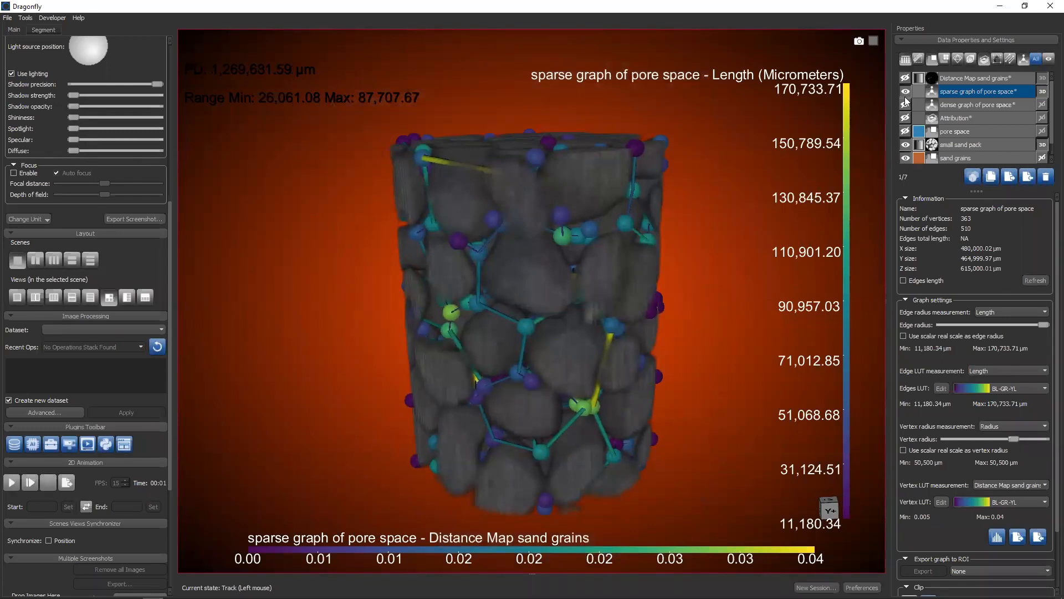
Open the histogram of the dense graph of pore space and plot its vertex Connectivity values
scroll(999, 477, "down", 3)
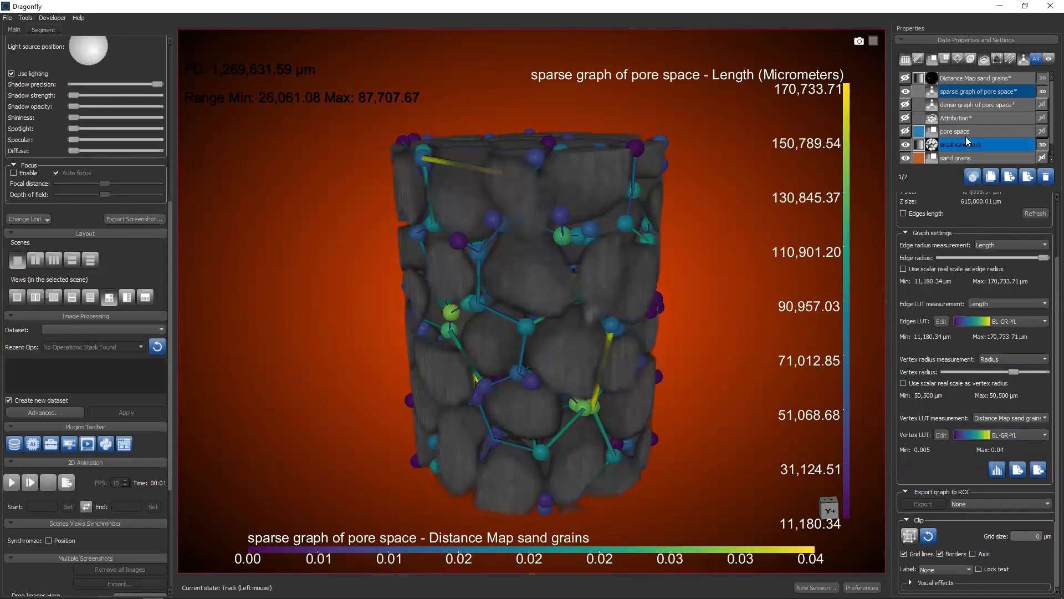
left_click(963, 106, "ctrl")
left_click(963, 107)
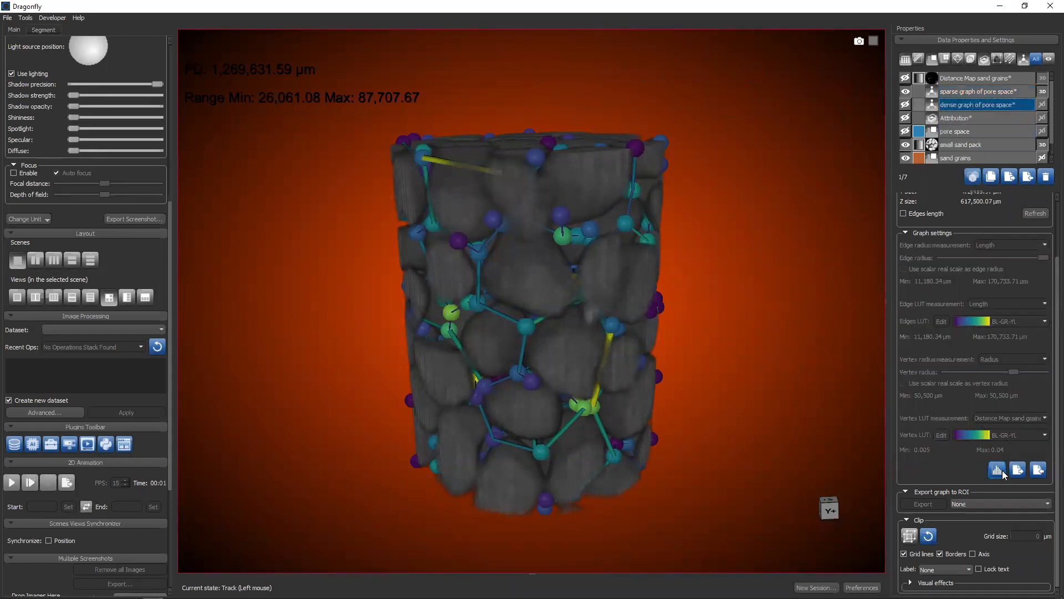
left_click(997, 471)
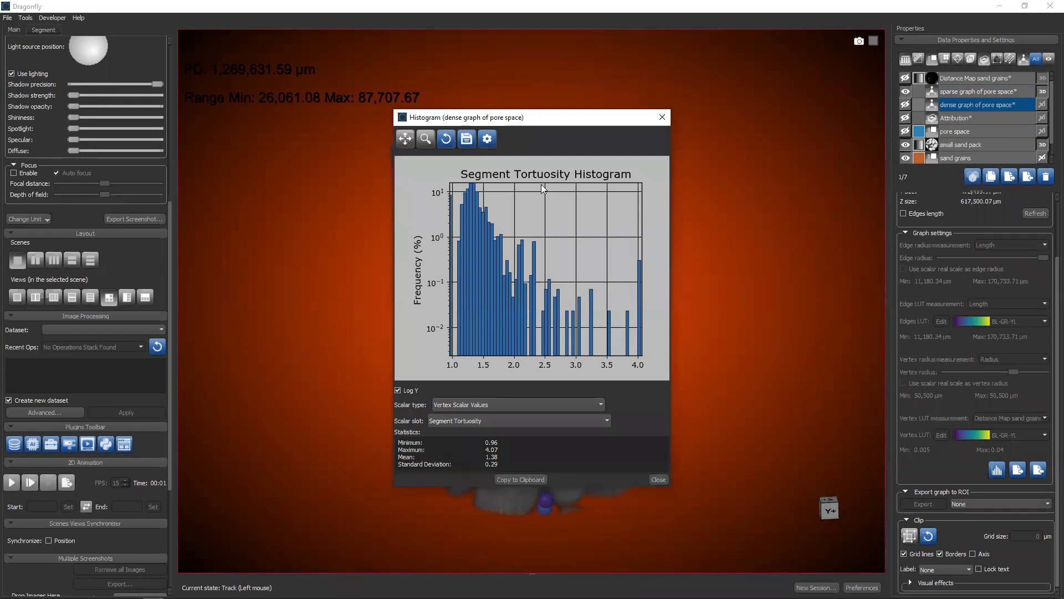
left_click(463, 421)
left_click(454, 460)
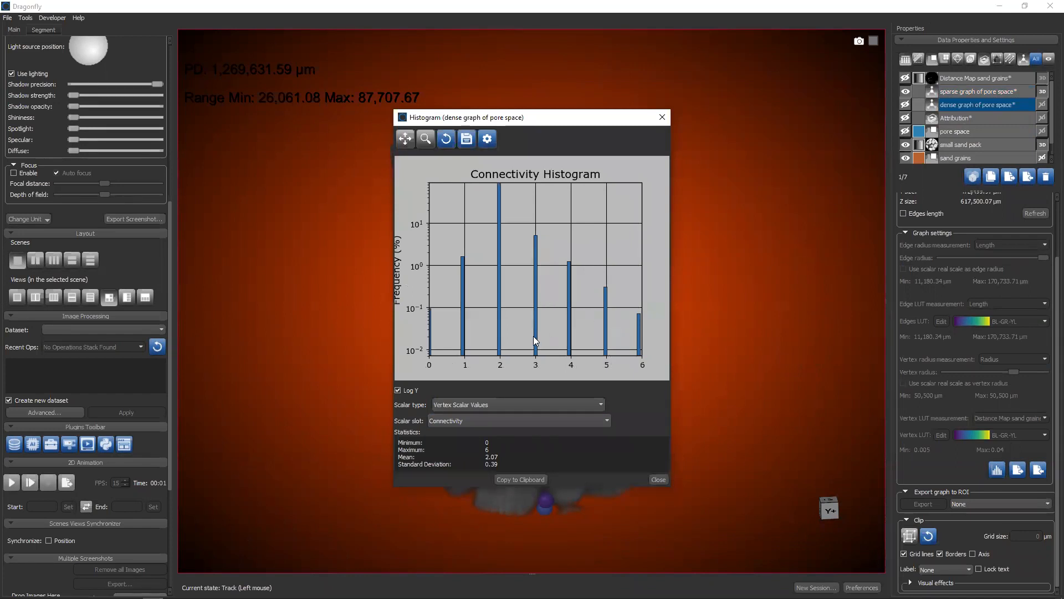
Examine the dense graph's Segment Length, Segment Euclidean Length and Connectivity histograms, and close the histogram window
left_click(477, 420)
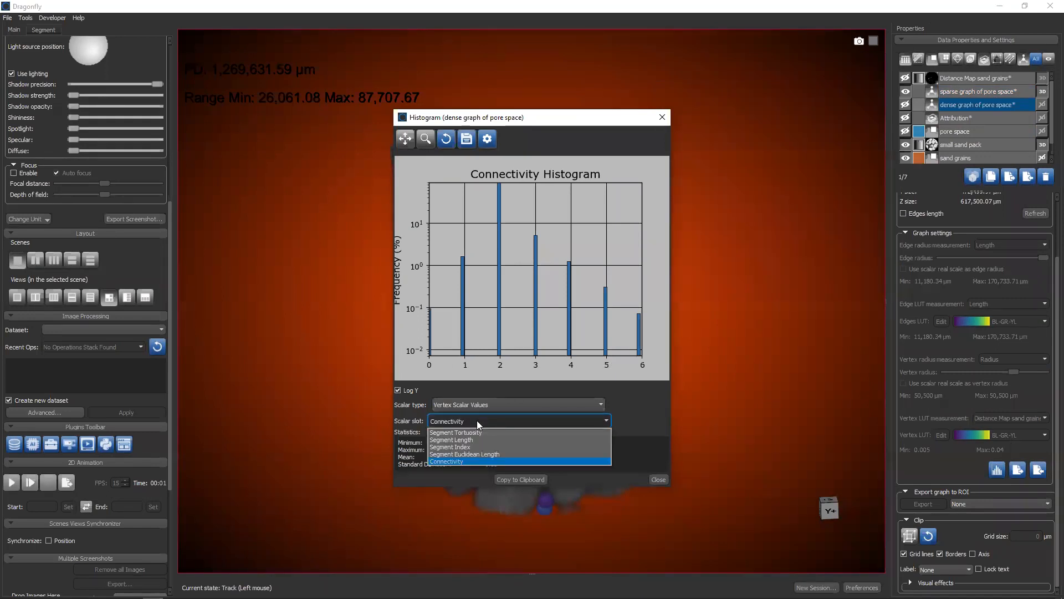
left_click(471, 439)
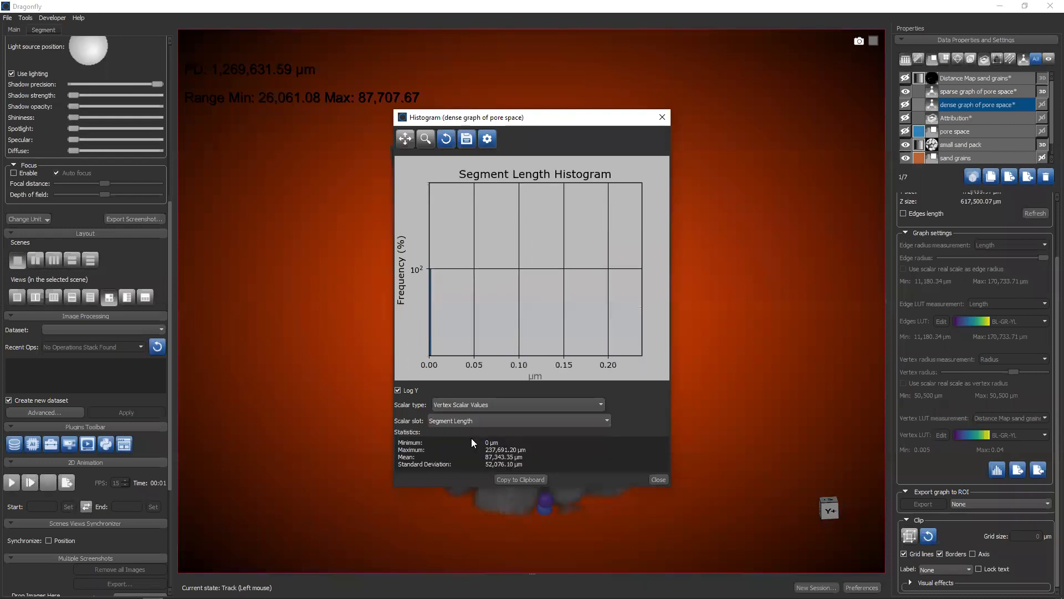
left_click(467, 420)
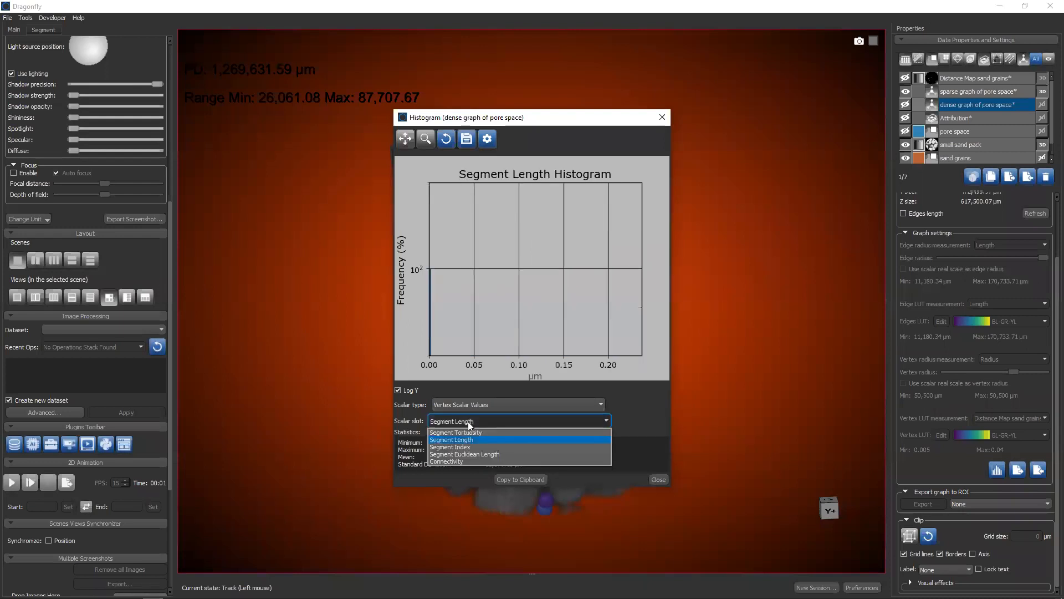
left_click(461, 454)
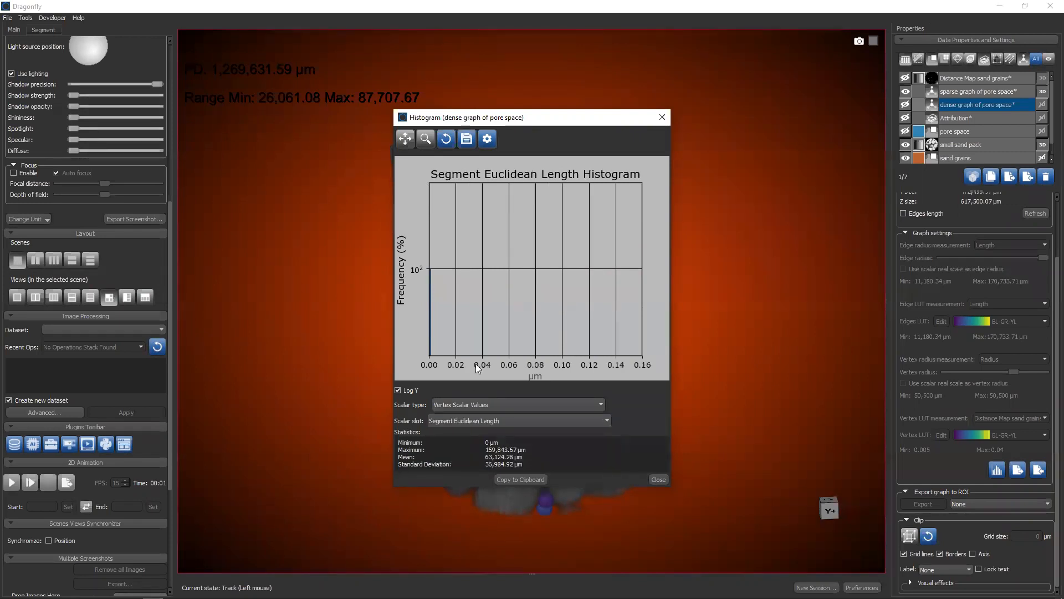
left_click(500, 420)
left_click(469, 461)
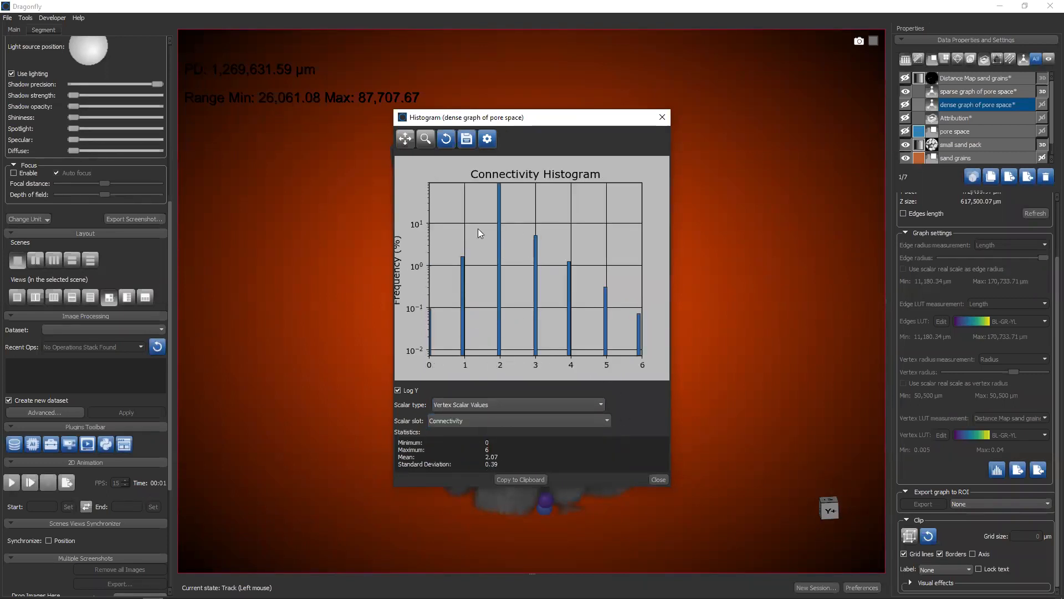
left_click(659, 479)
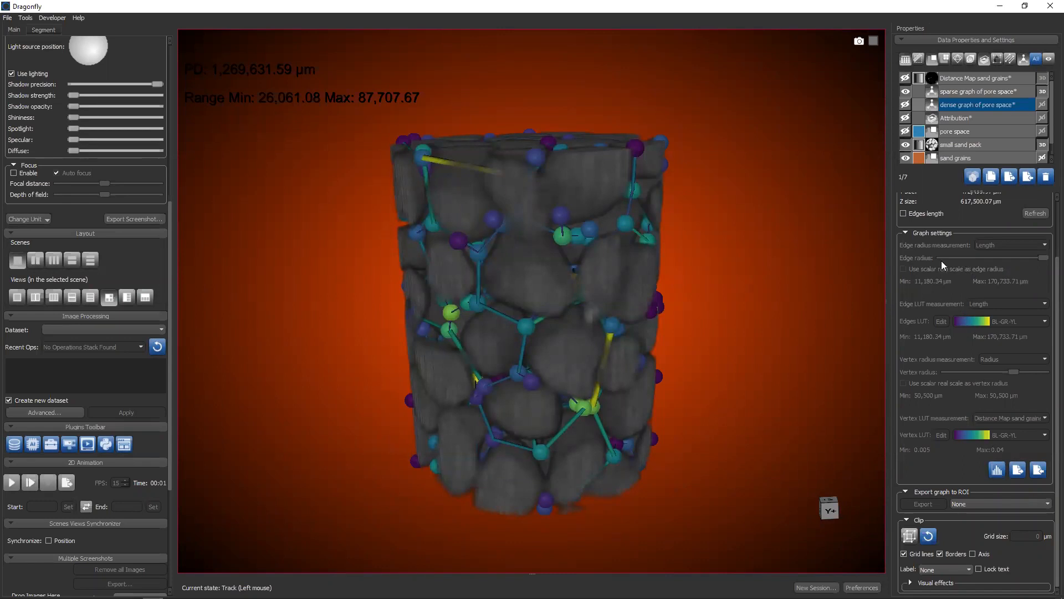
Hide the sparse graph, enlarge the object list and open the Pore Network Modeling tool
left_click(905, 92)
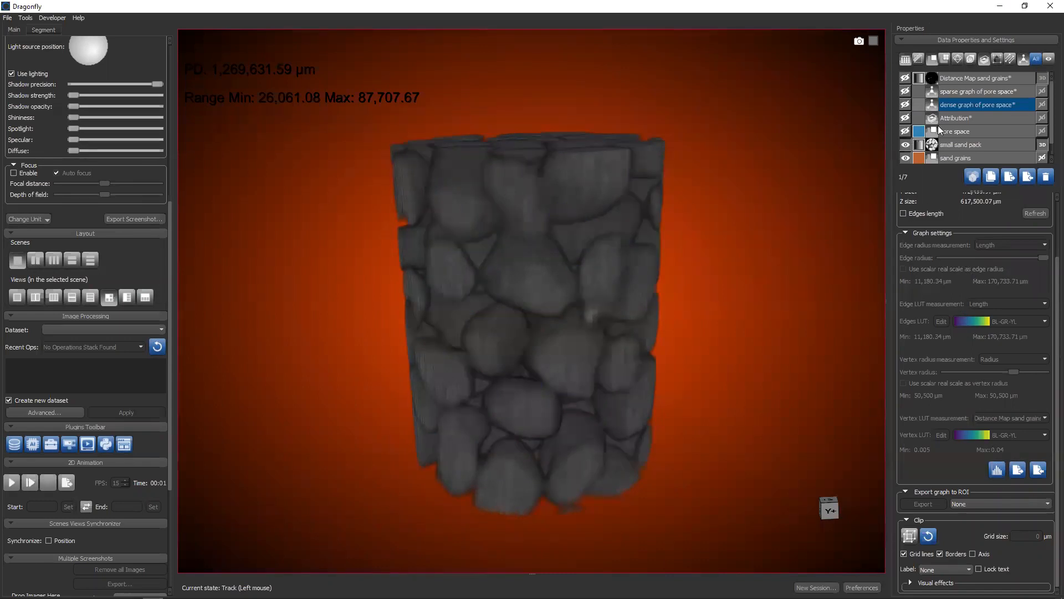
left_click_drag(978, 189, 981, 292)
left_click(31, 21)
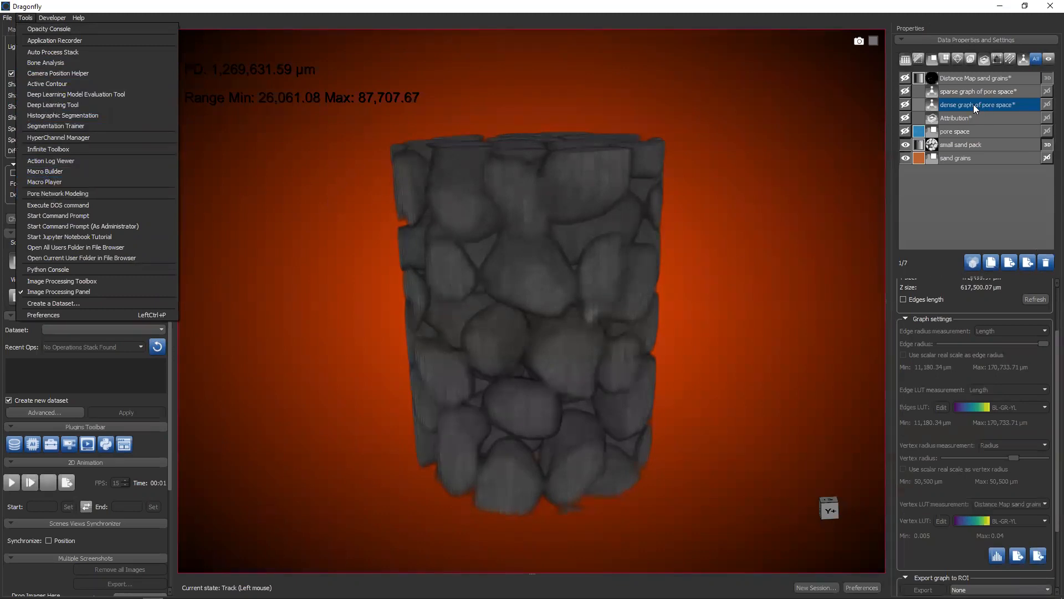
left_click(55, 195)
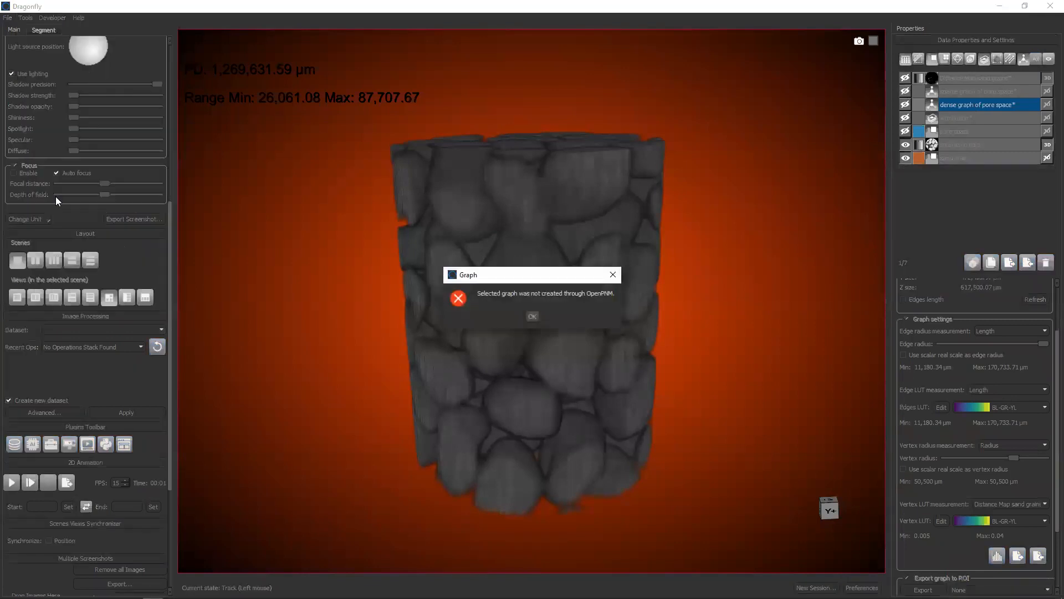
left_click(533, 316)
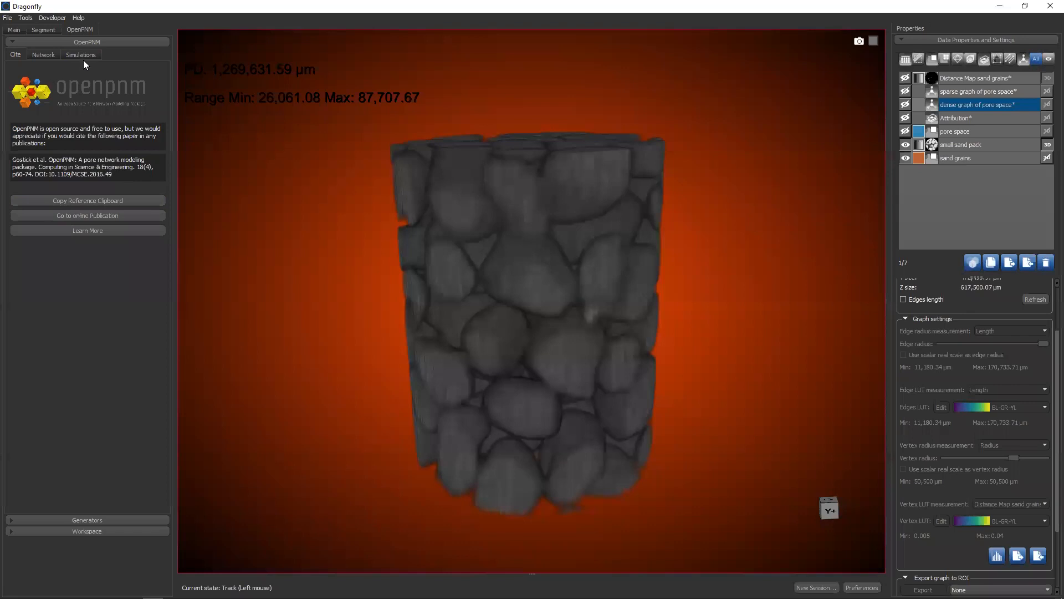
Extract an OpenPNM network from the pore space ROI with phase index 1, sigma 0.4 and R max 4
left_click(44, 54)
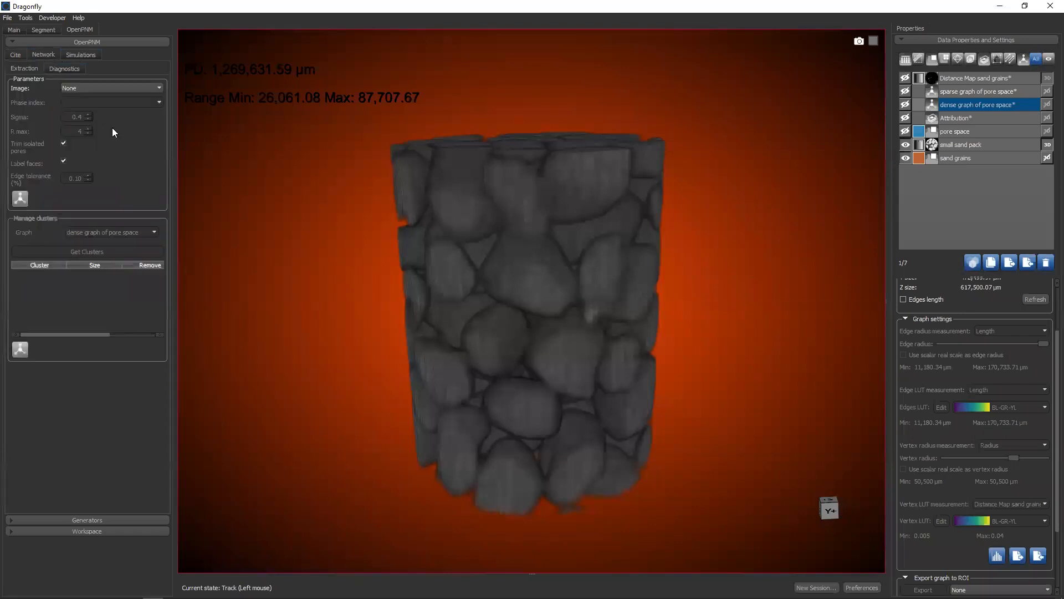
left_click(80, 89)
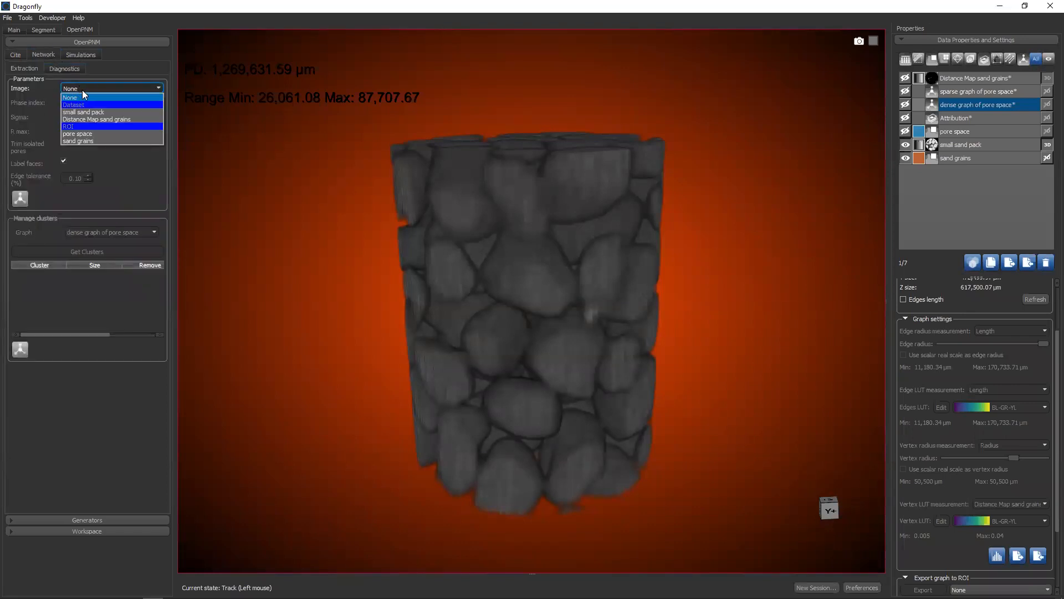
left_click(82, 134)
left_click(23, 199)
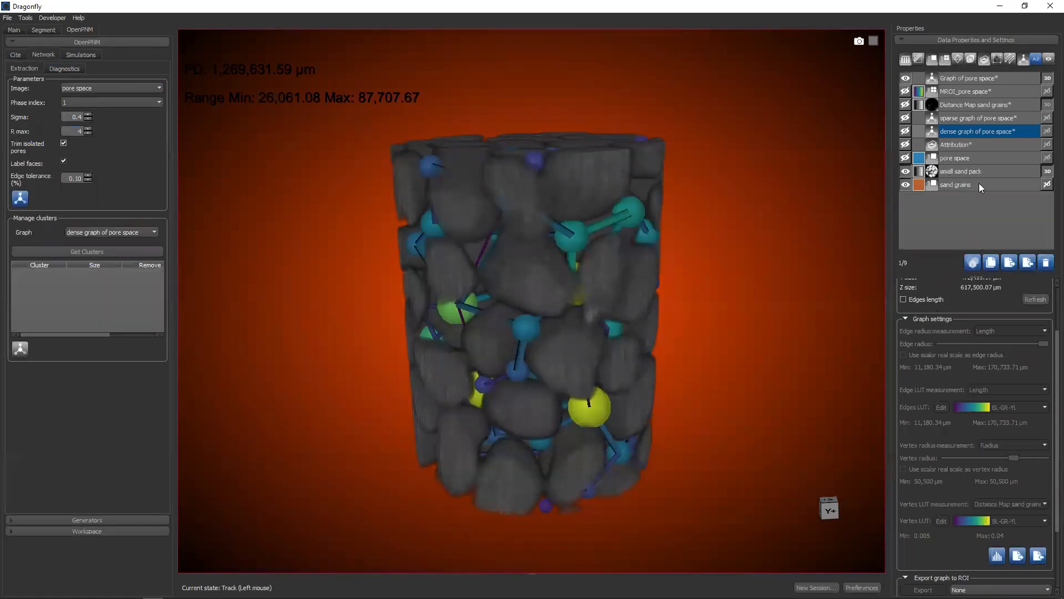
Hide the small sand pack dataset and inspect the extracted pore space network in 3D
left_click_drag(545, 299, 623, 274)
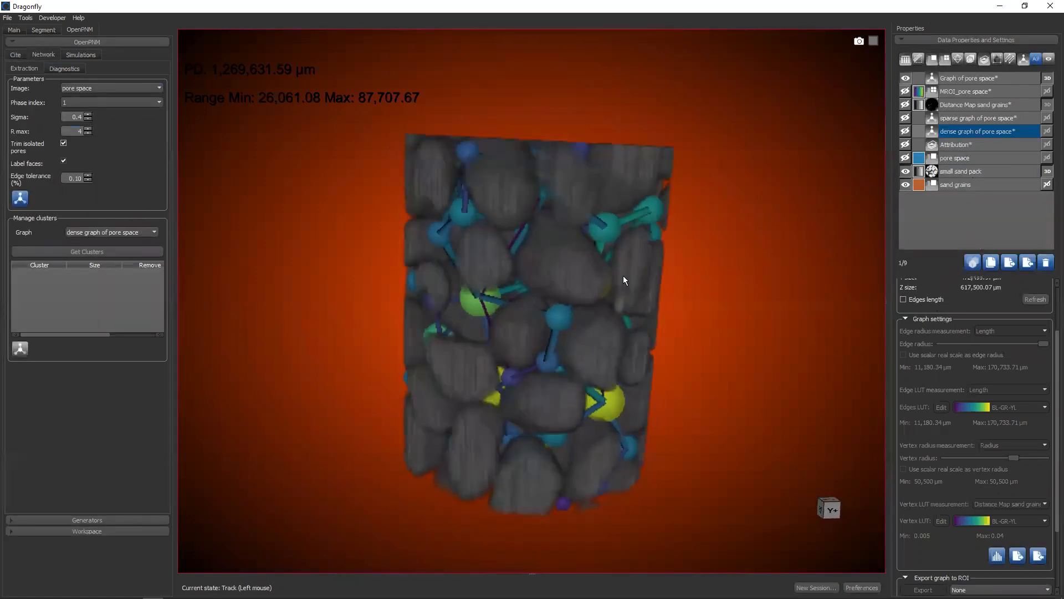
left_click(905, 172)
left_click_drag(832, 220, 711, 245)
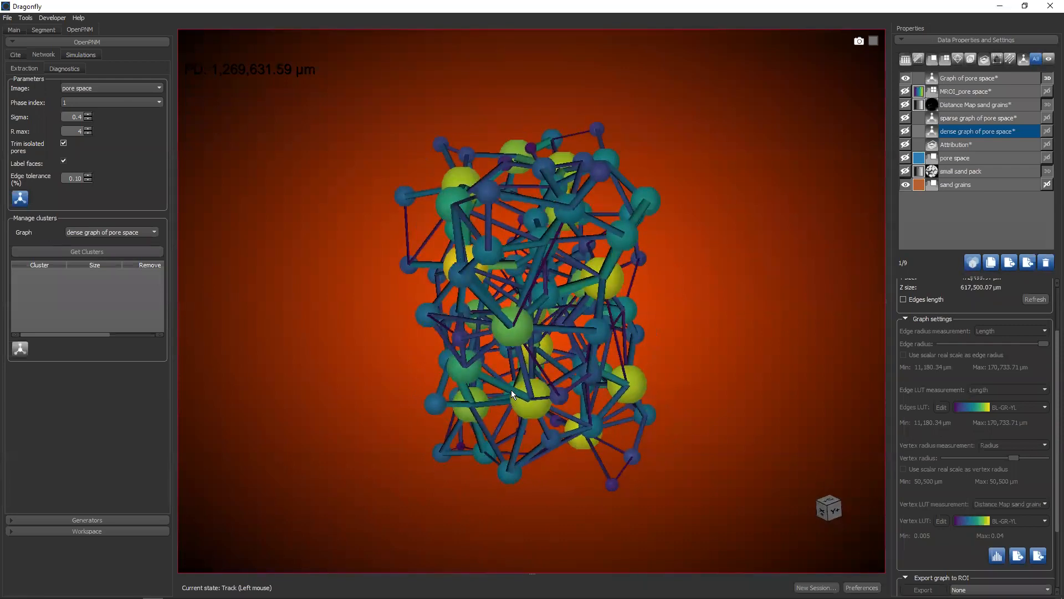
left_click_drag(511, 391, 612, 219)
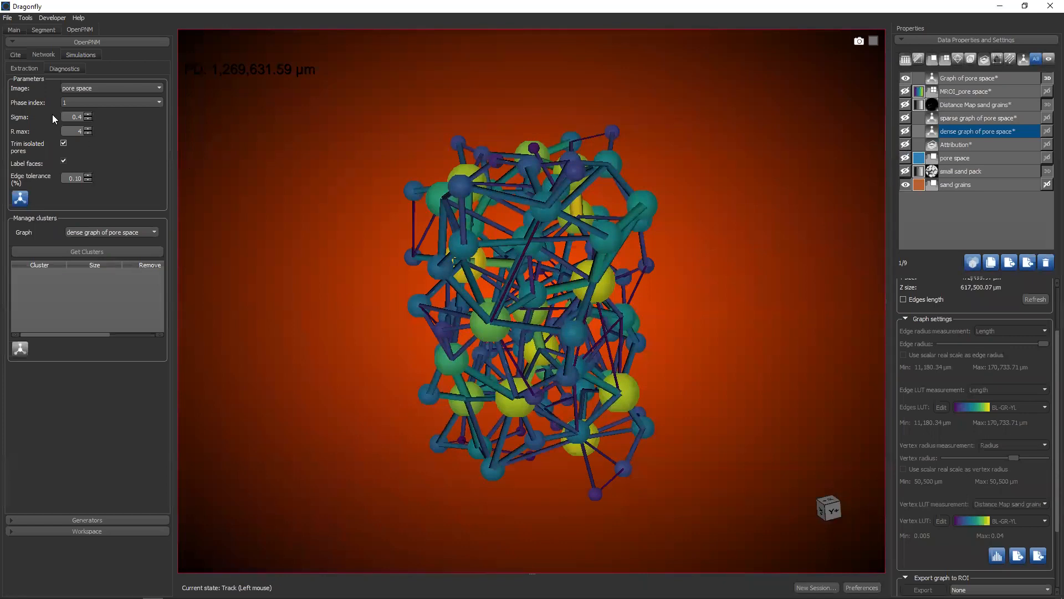
Extract an OpenPNM network from the sand grains ROI, hide the pore space network graph and select the sand grains graph
left_click(84, 89)
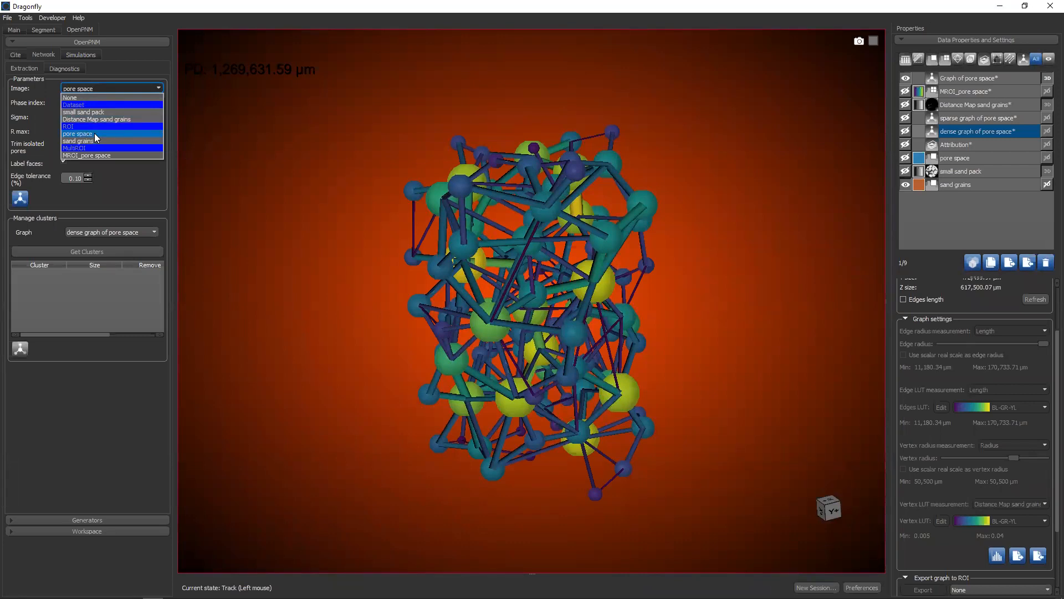
left_click(78, 141)
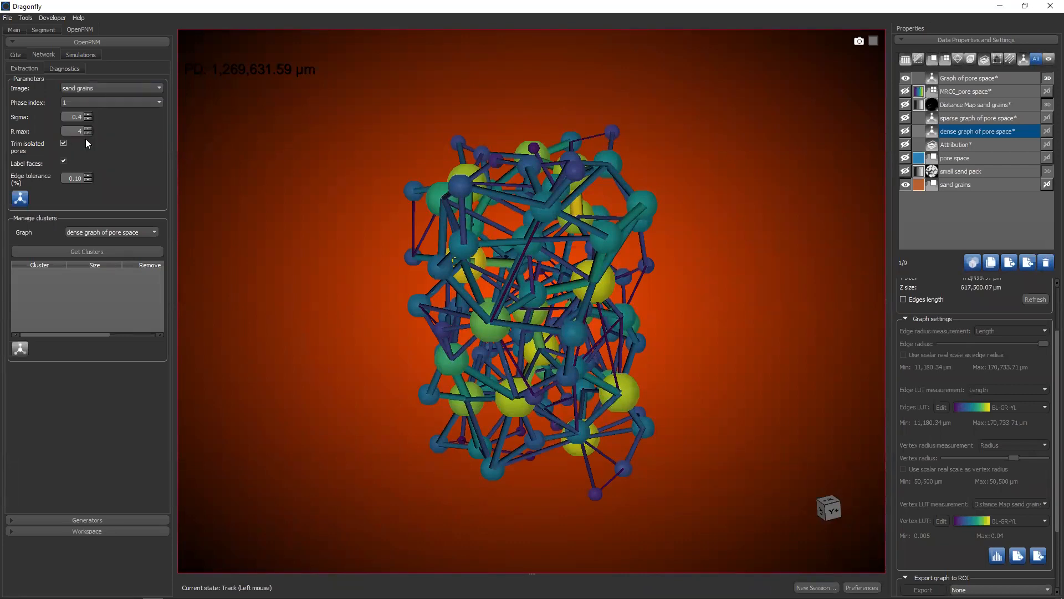
left_click(20, 199)
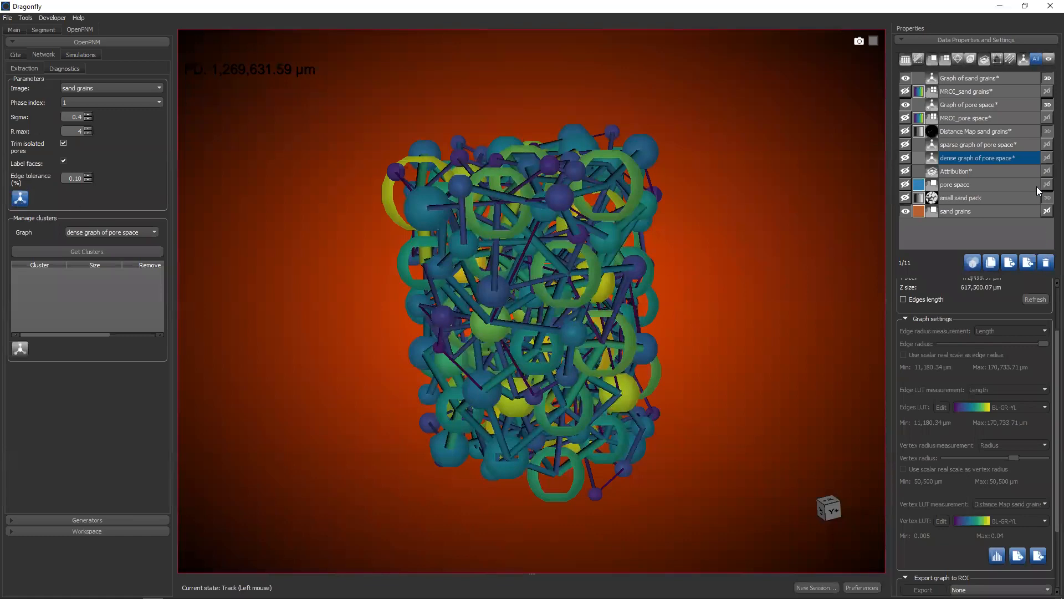
left_click(907, 105)
left_click(956, 77)
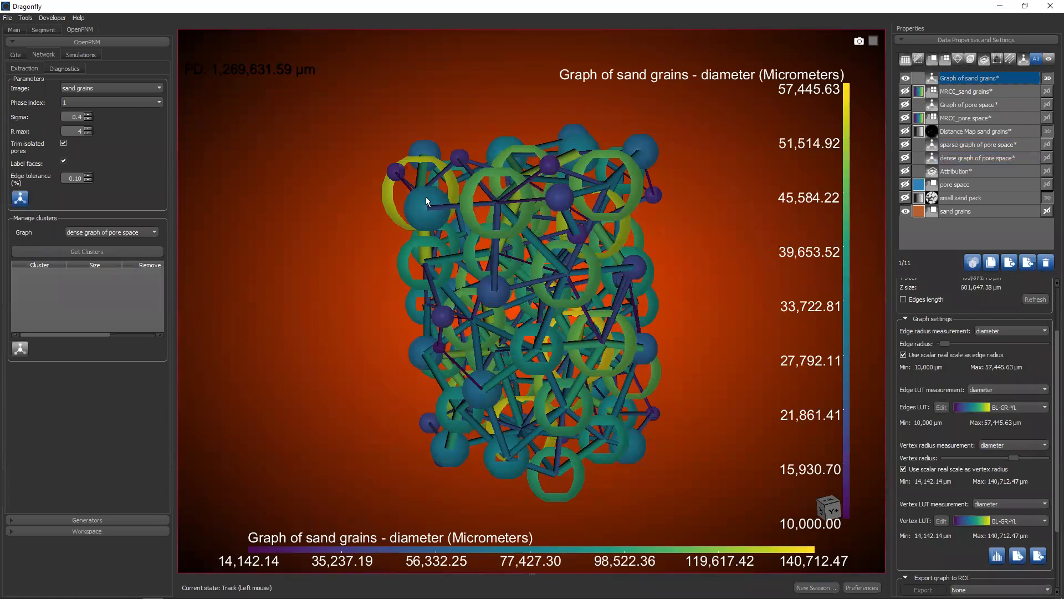
Turn off real-scale edge radii for the sand grains graph and reduce its edge radius until the edges disappear
left_click_drag(426, 197, 466, 201)
scroll(1048, 398, "up", 3)
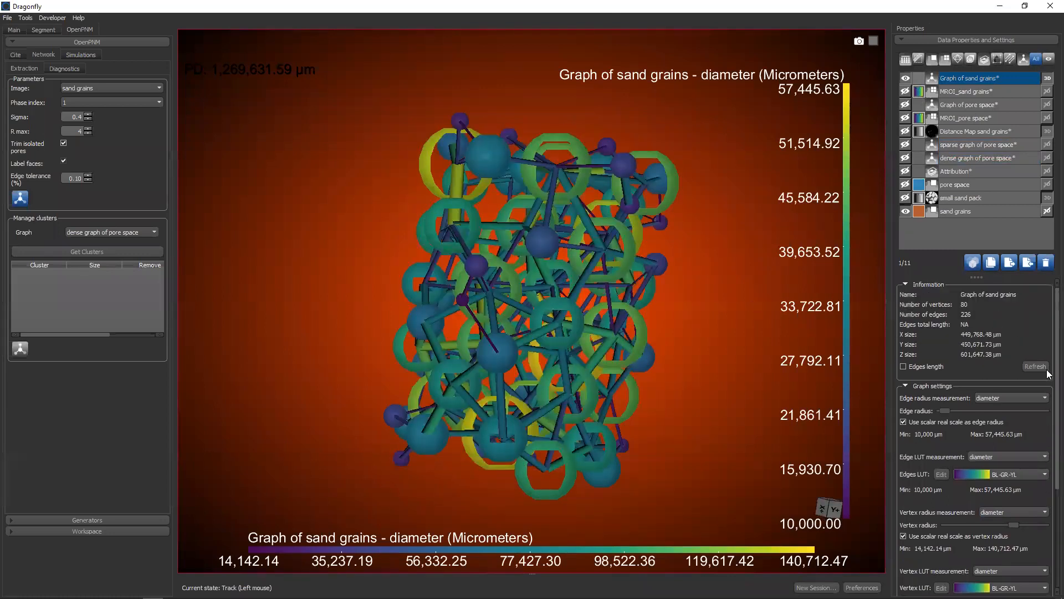
left_click(925, 421)
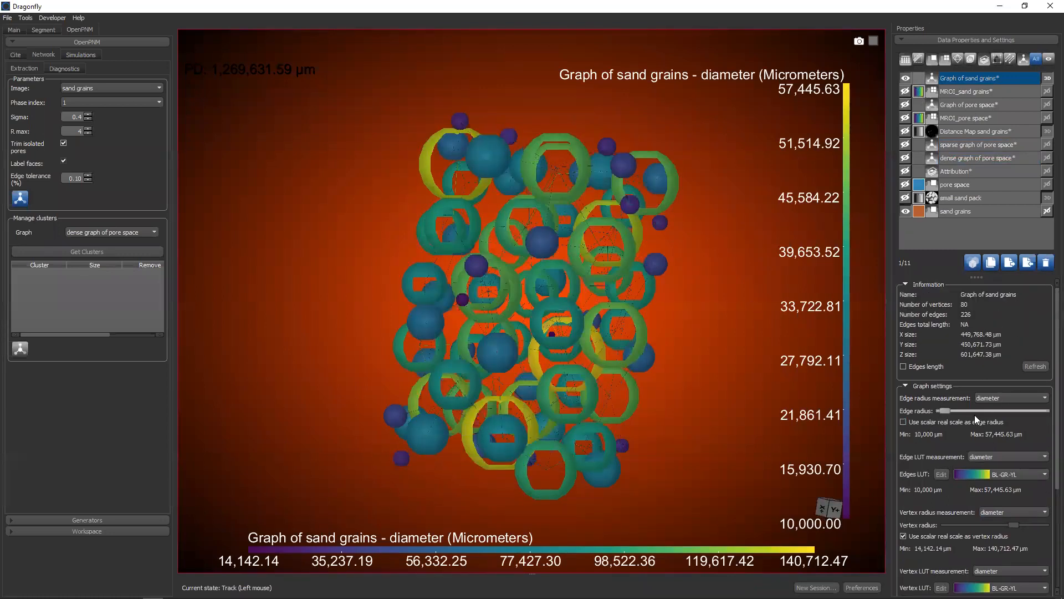
left_click(996, 399)
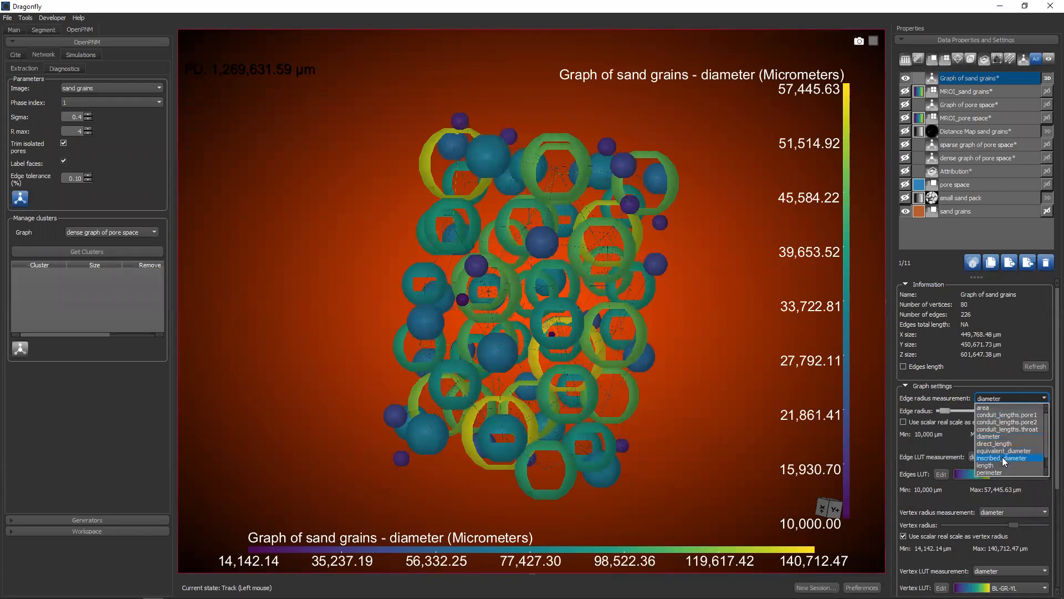
scroll(1000, 452, "down", 1)
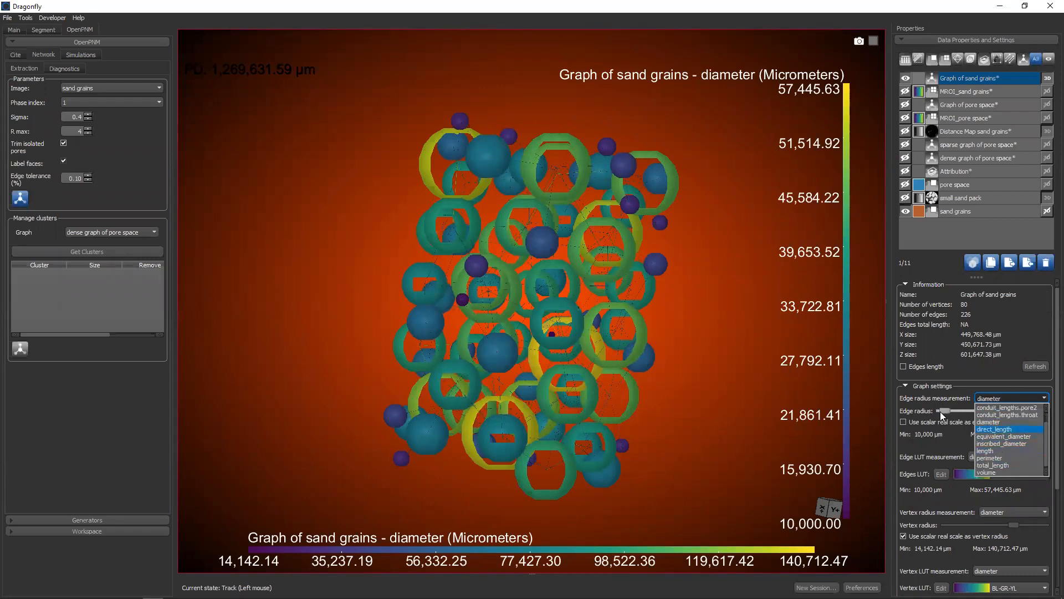
left_click(910, 421)
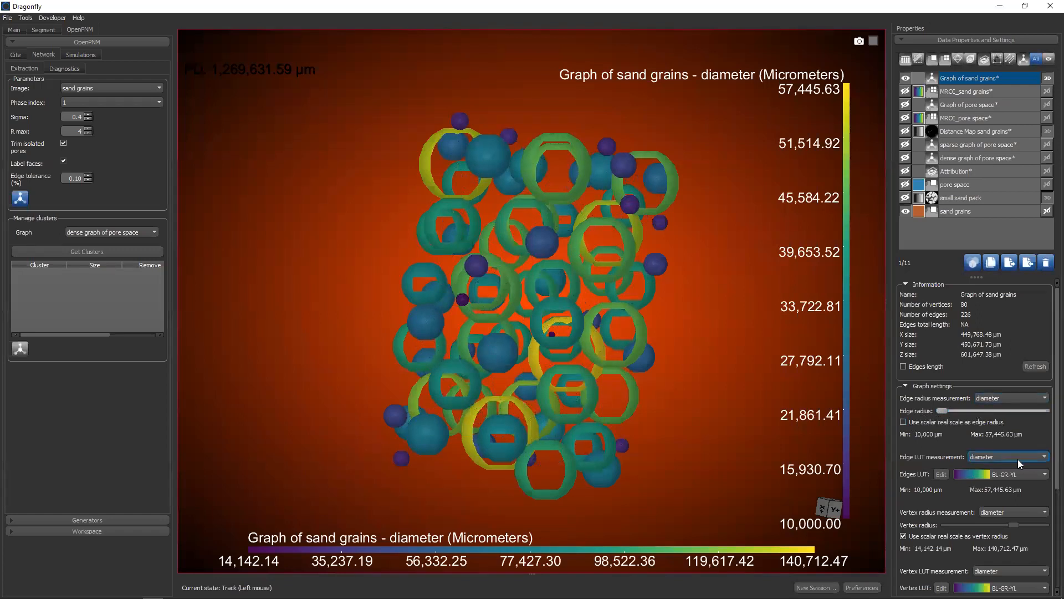
Turn off real-scale vertex radii for the sand grains graph and raise its vertex radius to the maximum
scroll(1047, 456, "down", 3)
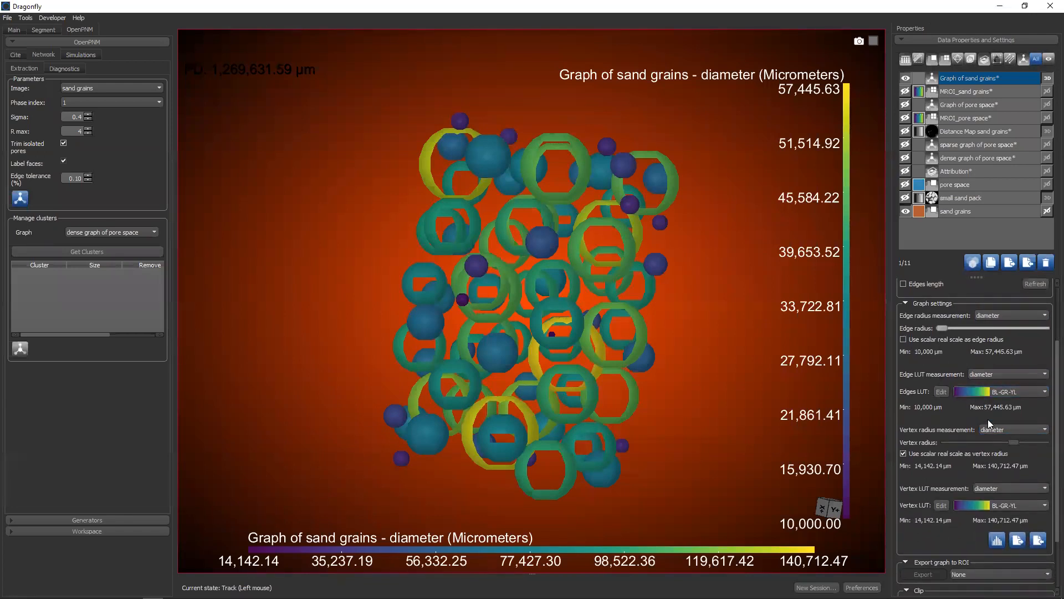
left_click(904, 454)
left_click_drag(1011, 442, 1044, 442)
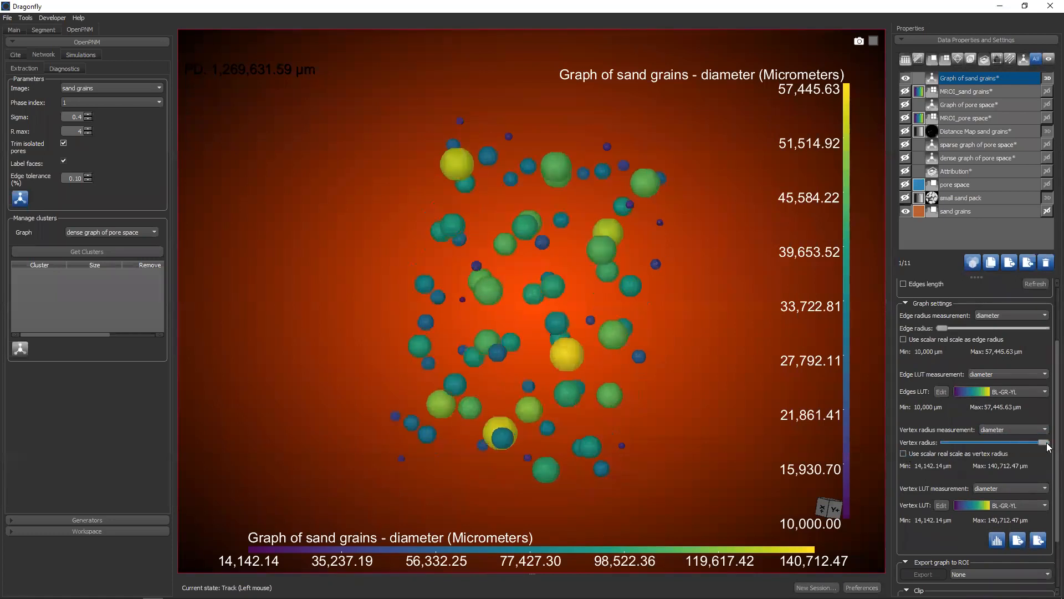
Show the pore space network graph together with the sand grains graph and select it for editing
left_click(906, 105)
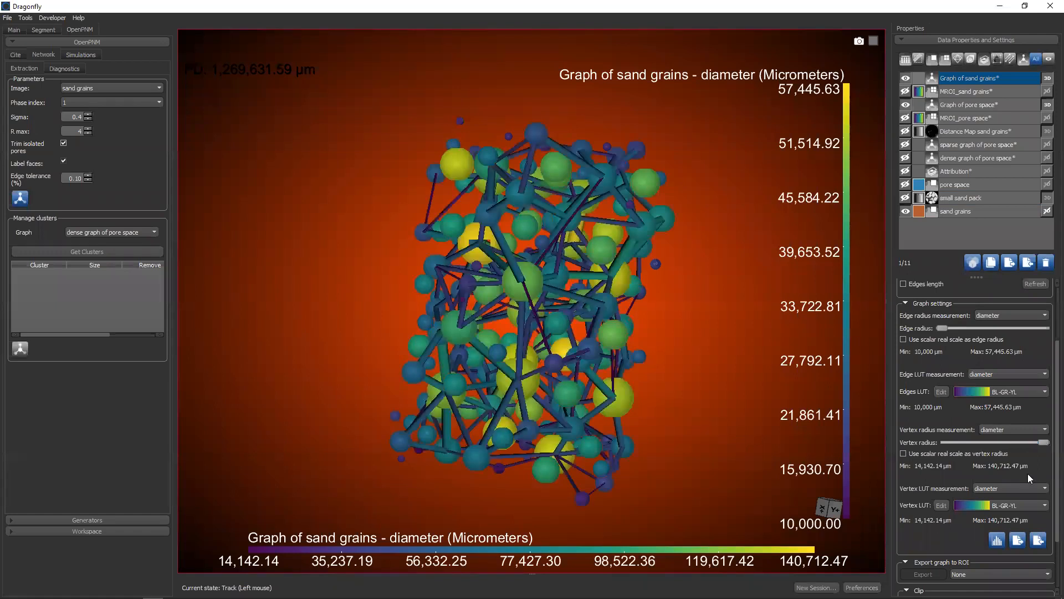
scroll(1048, 452, "down", 3)
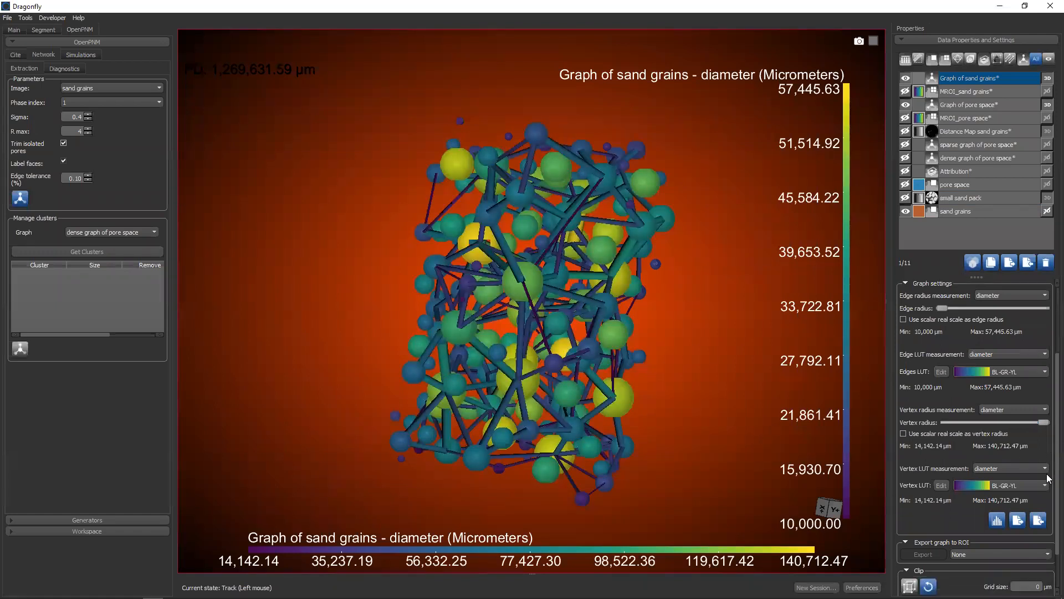
left_click(957, 109)
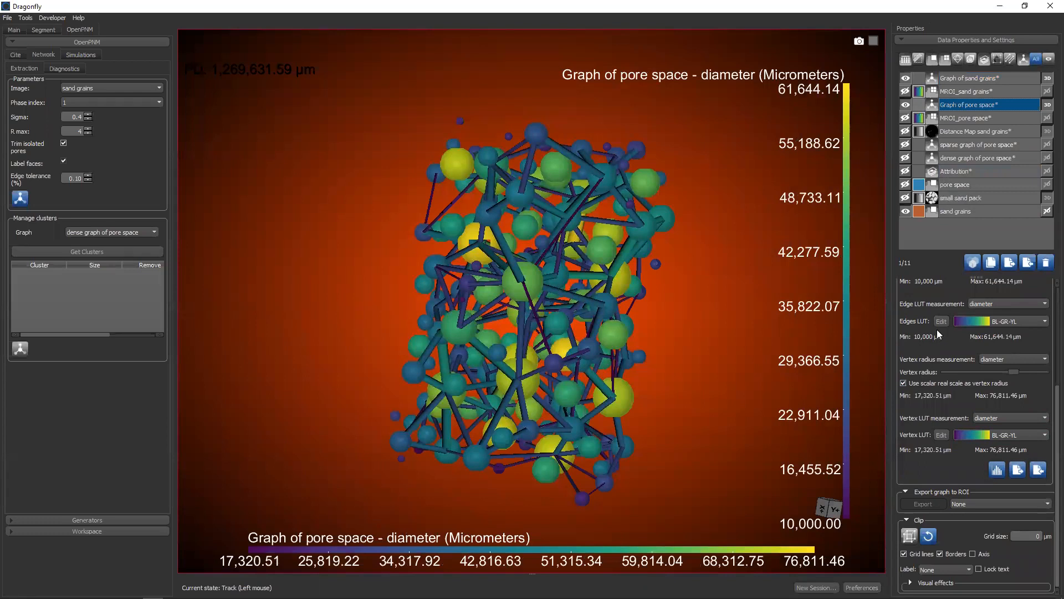
Try length as the pore space graph's edge radius measurement, and finally set it to inscribed_diameter
scroll(909, 379, "up", 3)
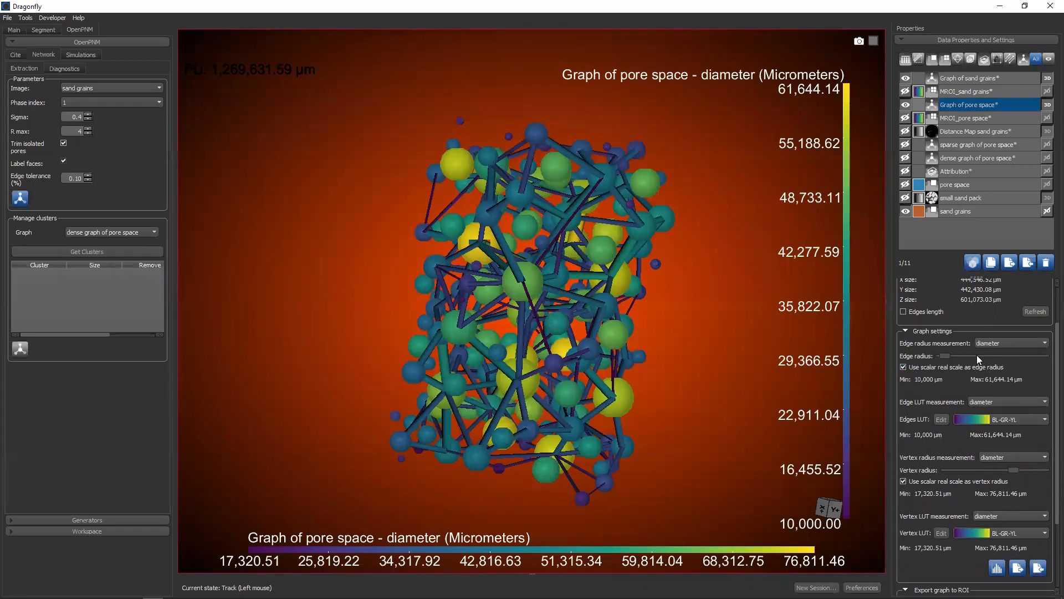
left_click(992, 343)
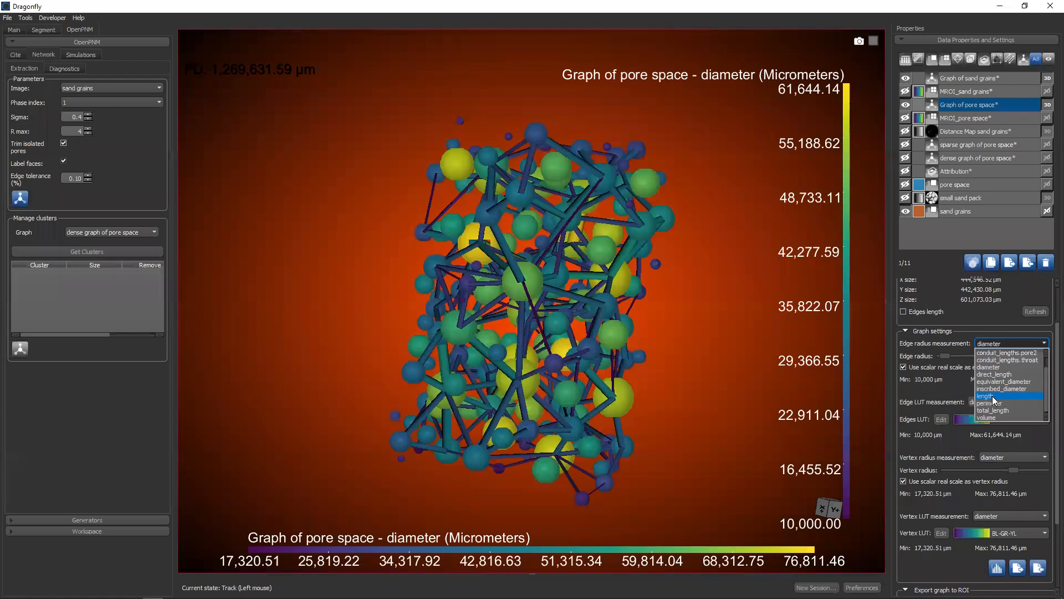
left_click(988, 395)
left_click(1009, 345)
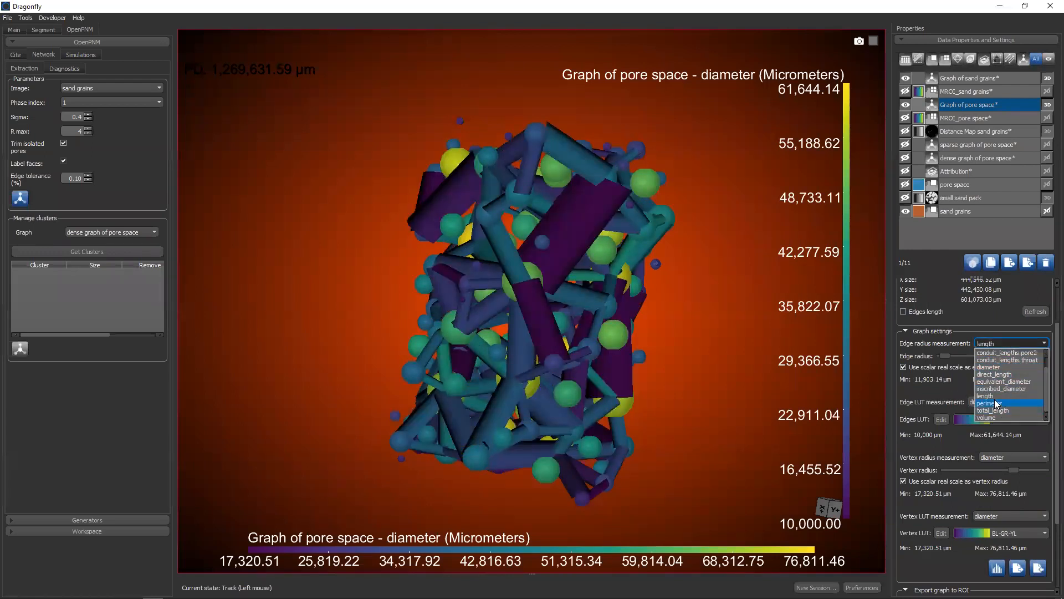
left_click(994, 389)
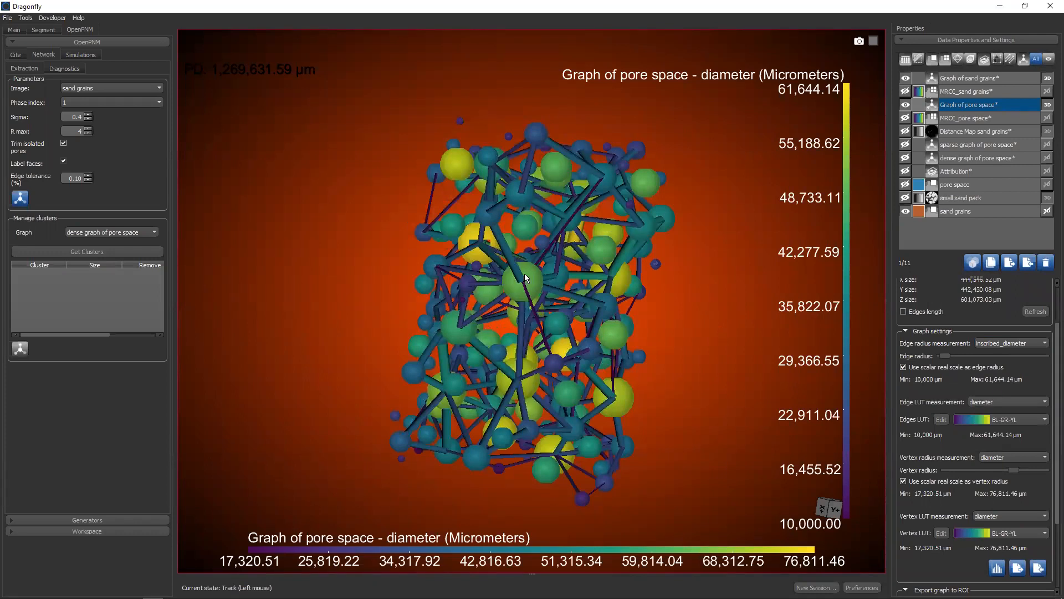
Turn off real-scale edge and vertex radii for the pore space graph, enlarge its edge radius and shrink its vertex radius
left_click(904, 367)
left_click_drag(975, 360, 1007, 356)
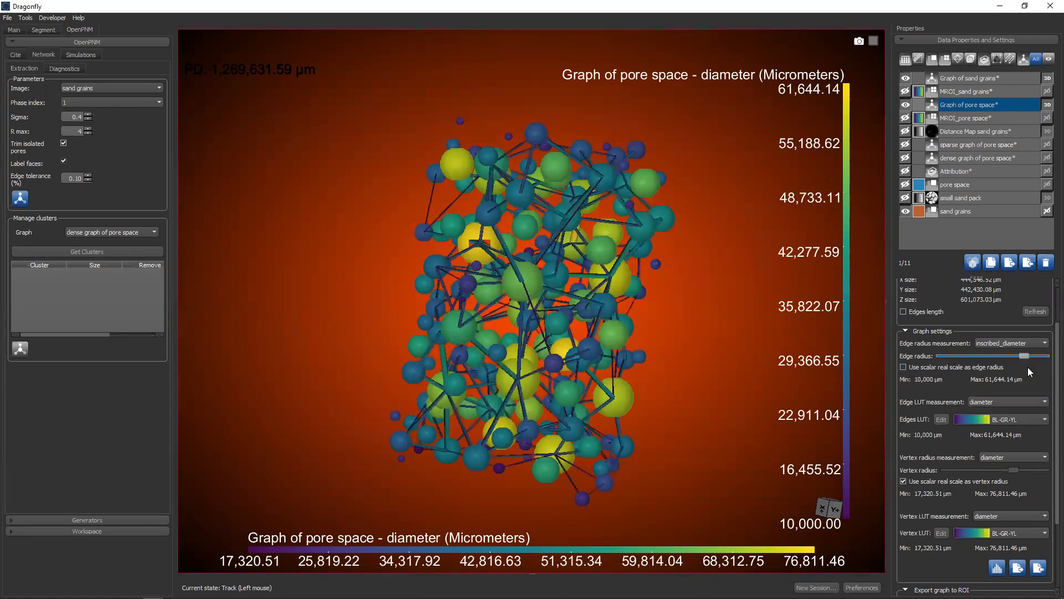
scroll(1046, 404, "down", 6)
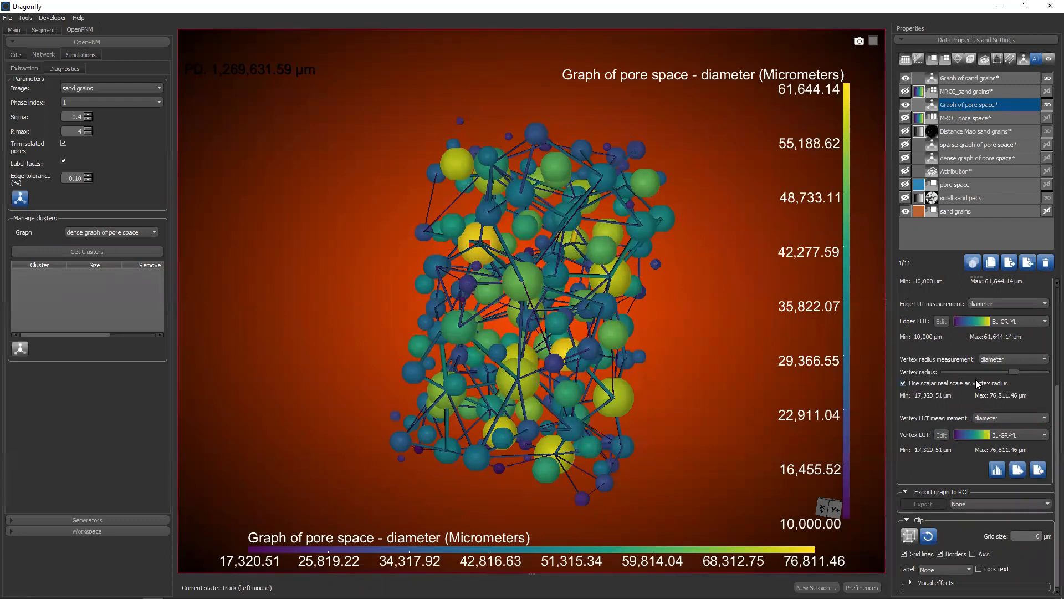
left_click(940, 382)
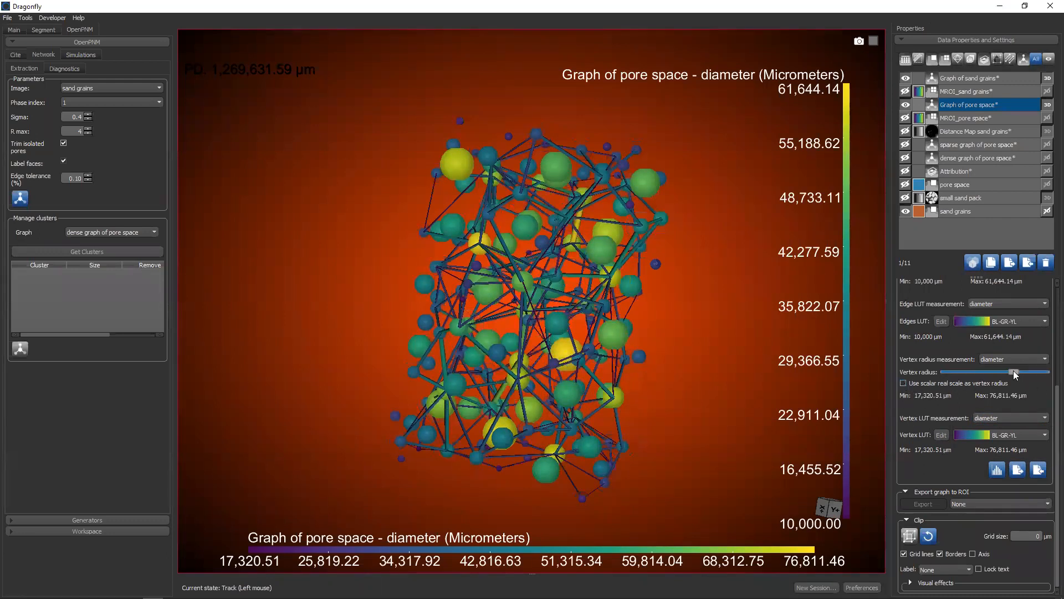
left_click_drag(1013, 371, 960, 370)
Inspect the combined networks in 3D, hiding and reshowing the sand grains graph and the pore space graph to compare them
left_click_drag(665, 294, 463, 300)
scroll(531, 288, "up", 4)
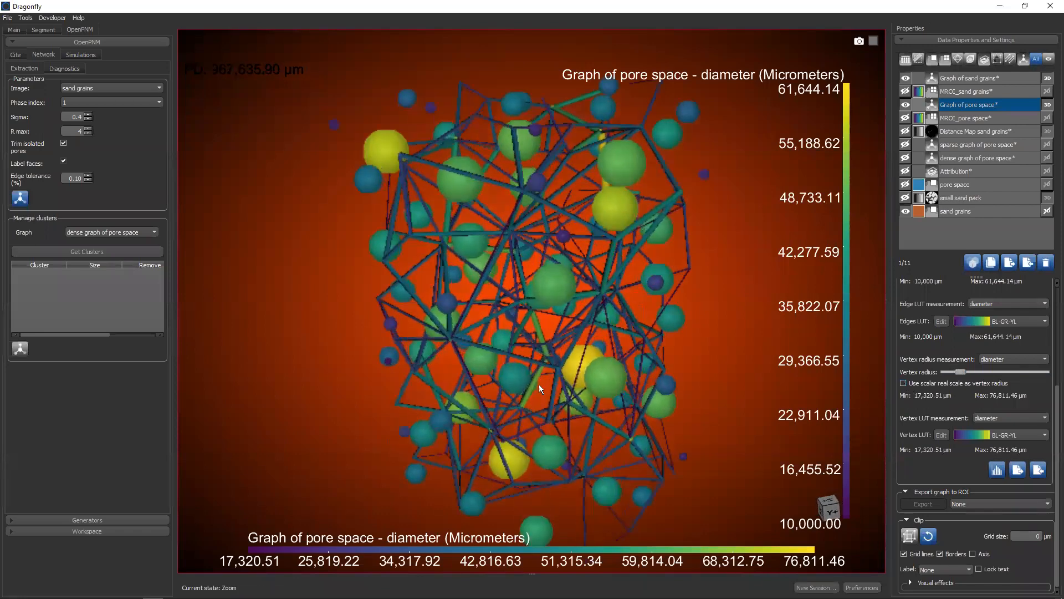
left_click_drag(557, 358, 577, 216)
left_click(907, 78)
left_click(907, 78)
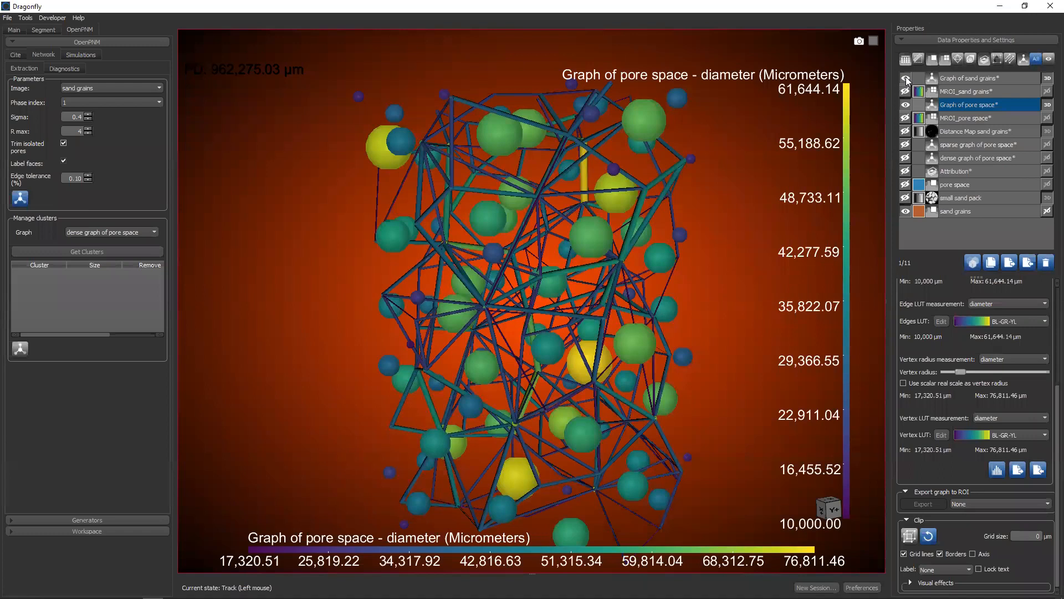
left_click_drag(742, 284, 658, 323)
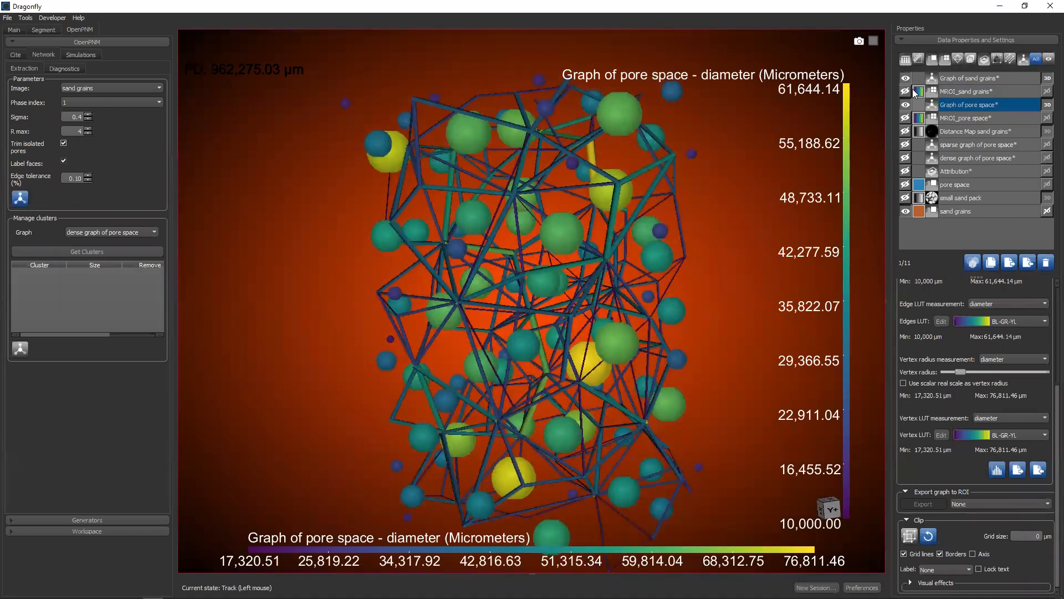
left_click(906, 105)
left_click(907, 105)
left_click_drag(544, 324, 1011, 247)
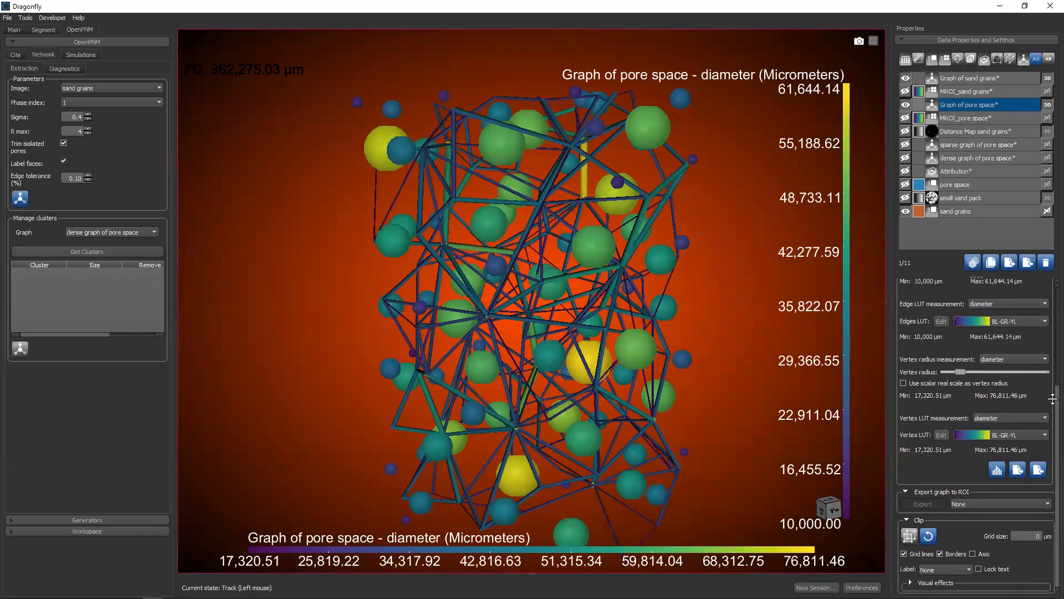
Set the pore space graph's vertex LUT measurement to X+ and open the OpenPNM simulation settings
mouse_move(1052, 398)
left_mouse_down()
mouse_move(1053, 381)
mouse_move(1052, 409)
left_mouse_up()
left_click(1021, 419)
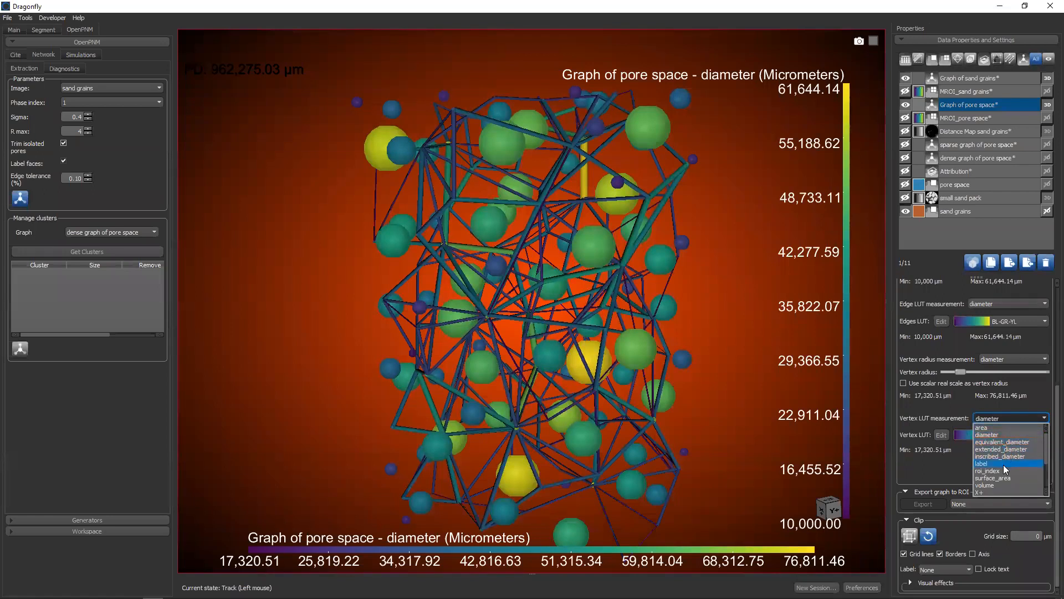
scroll(1003, 464, "down", 3)
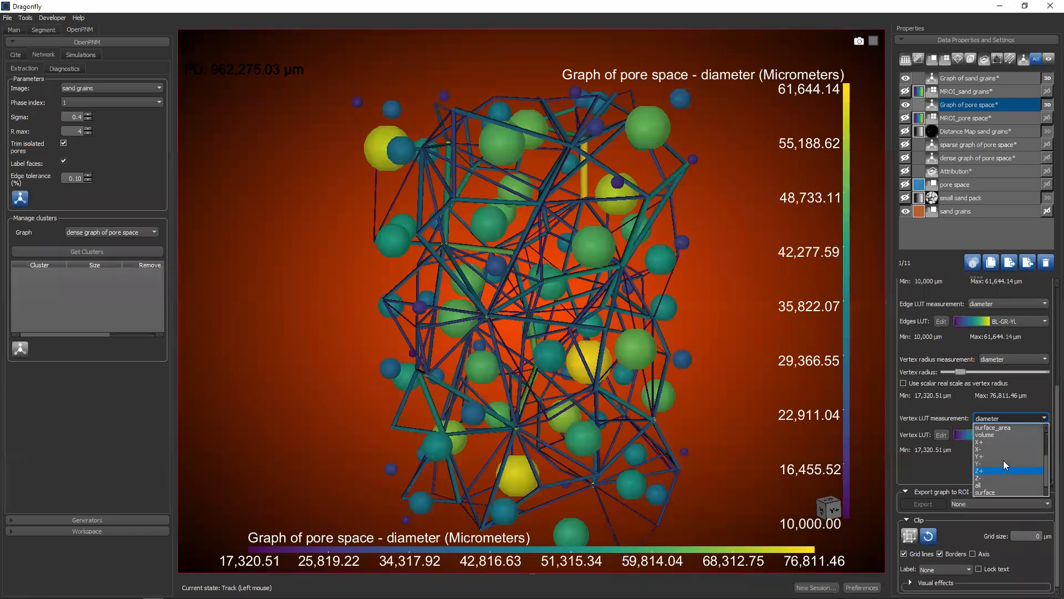
left_click(986, 441)
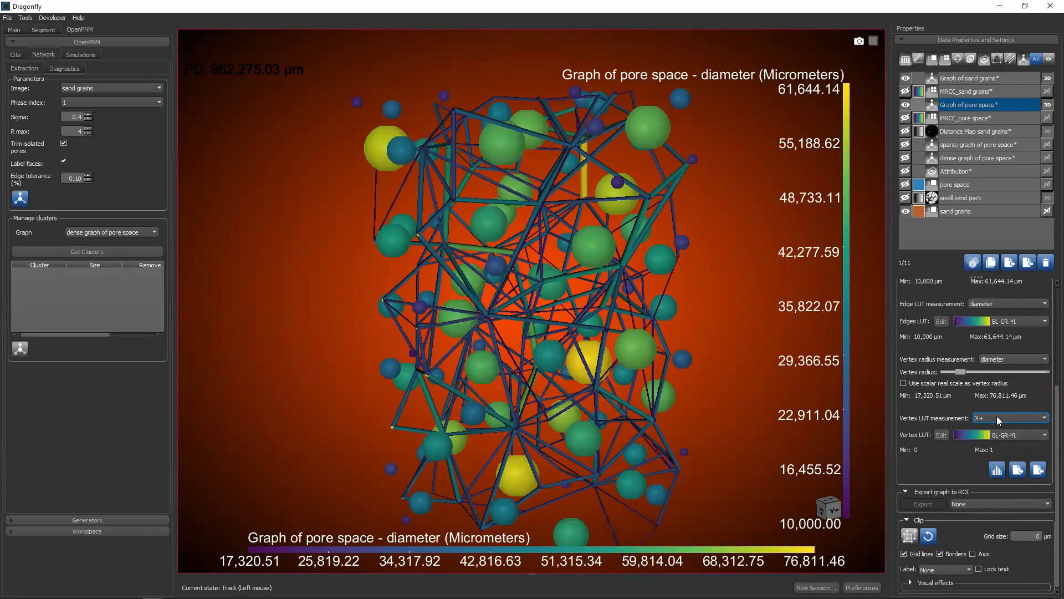
left_click_drag(580, 331, 585, 311)
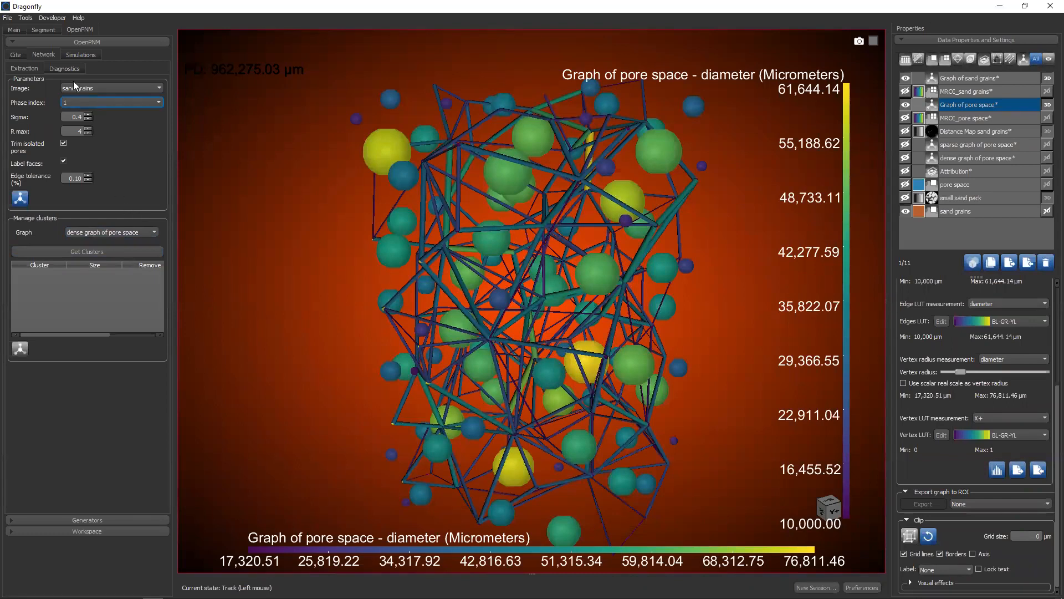
left_click(78, 56)
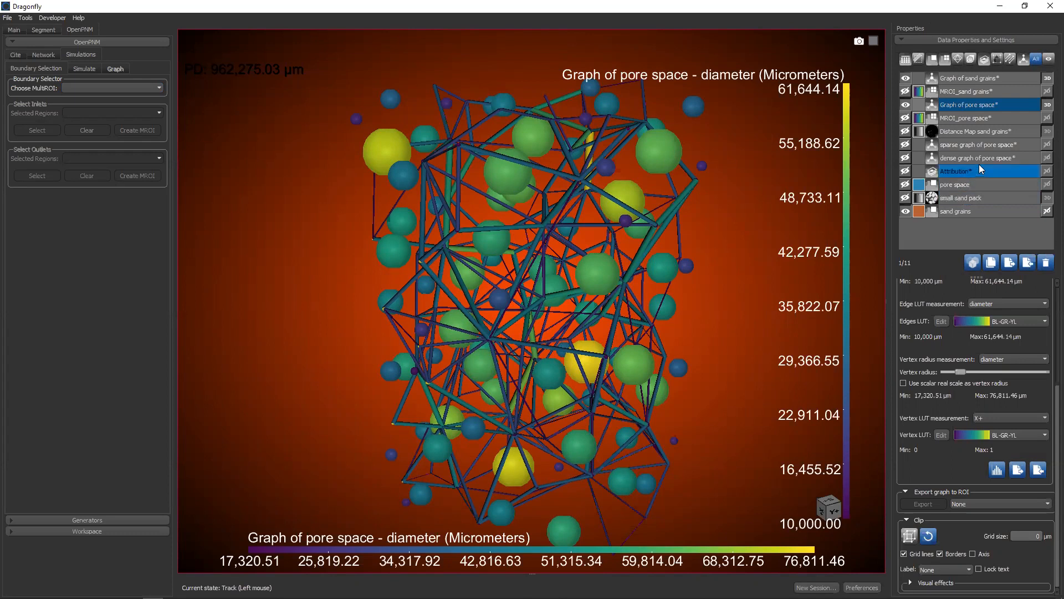
Check the export options offered for the sparse graph of pore space
left_click(966, 146)
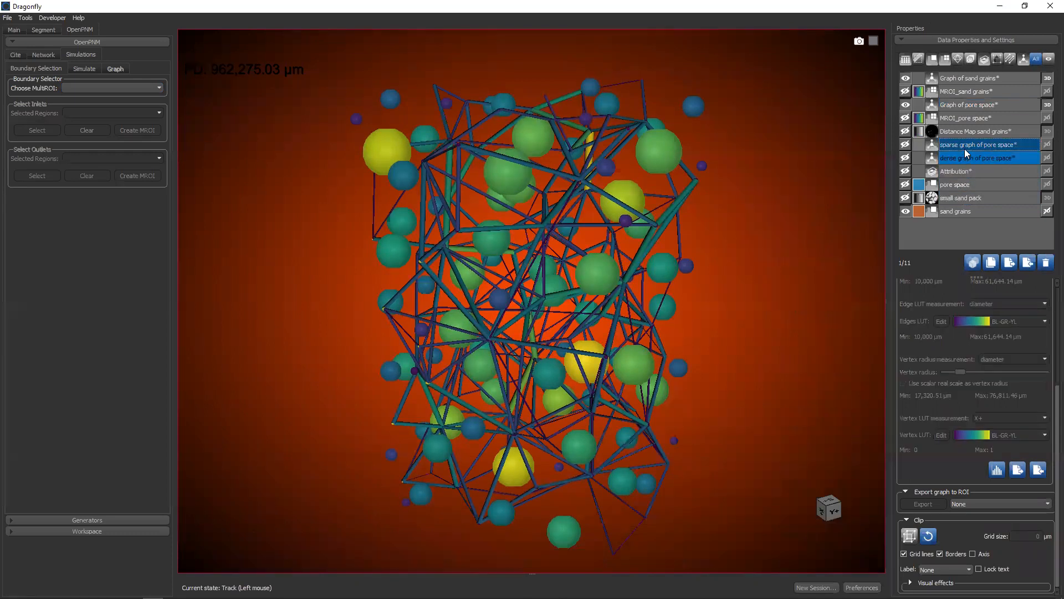
right_click(965, 146)
mouse_move(961, 175)
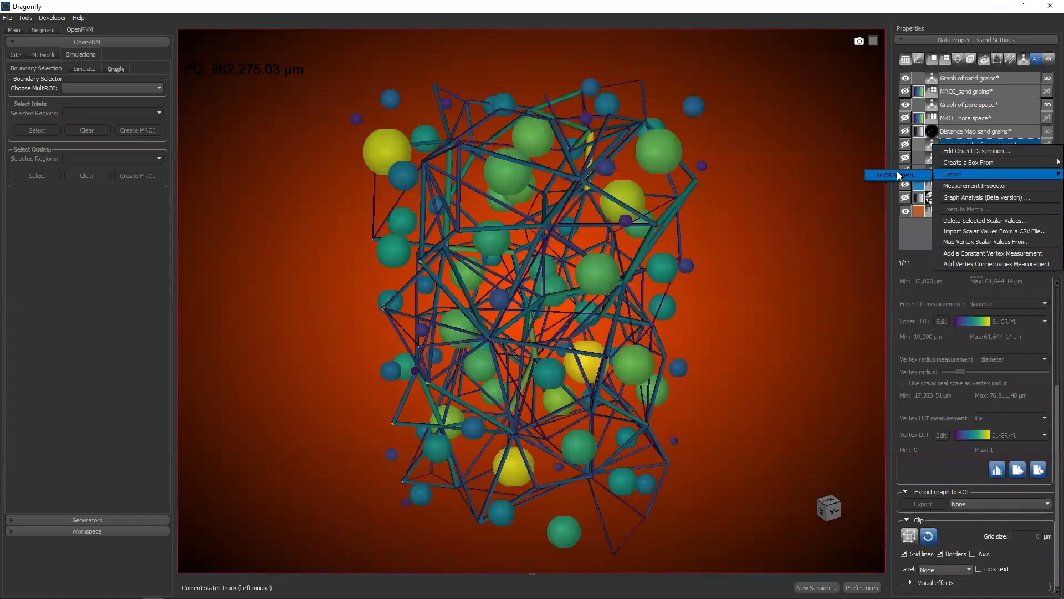
left_click(904, 239)
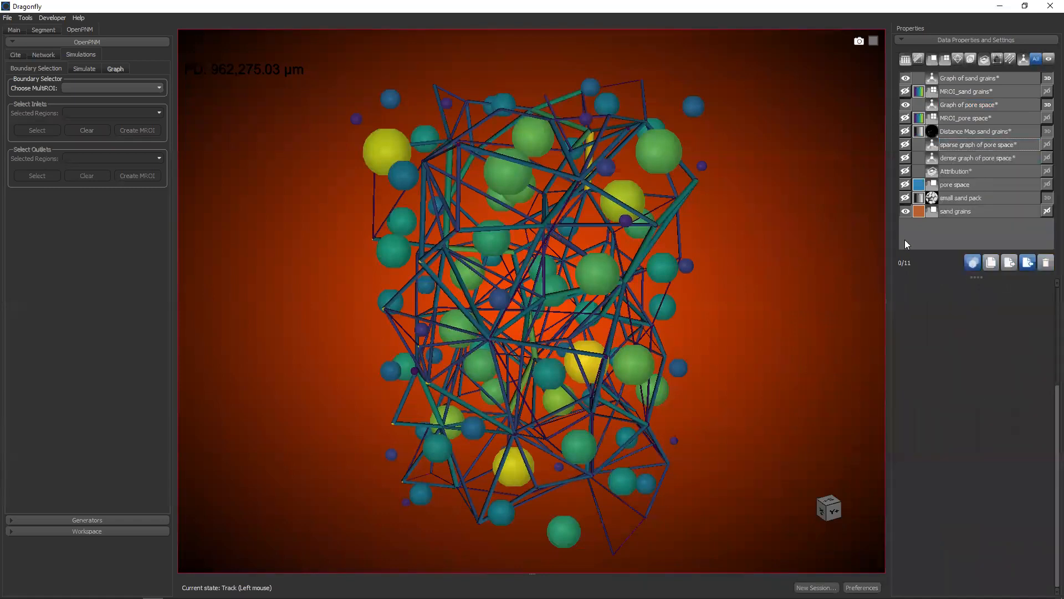
Select both the sparse and dense graphs, the pore space and sand grains ROIs and the small sand pack dataset, and check for group export
left_click(977, 147)
left_click(971, 159, "ctrl")
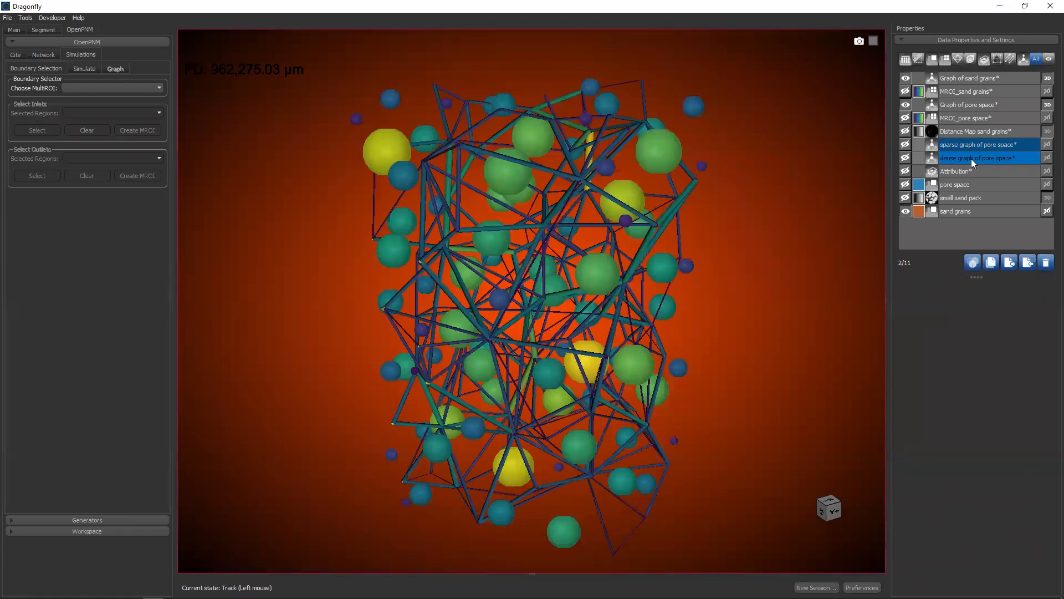
left_click(975, 146)
left_click(973, 158, "ctrl")
left_click(969, 209, "ctrl")
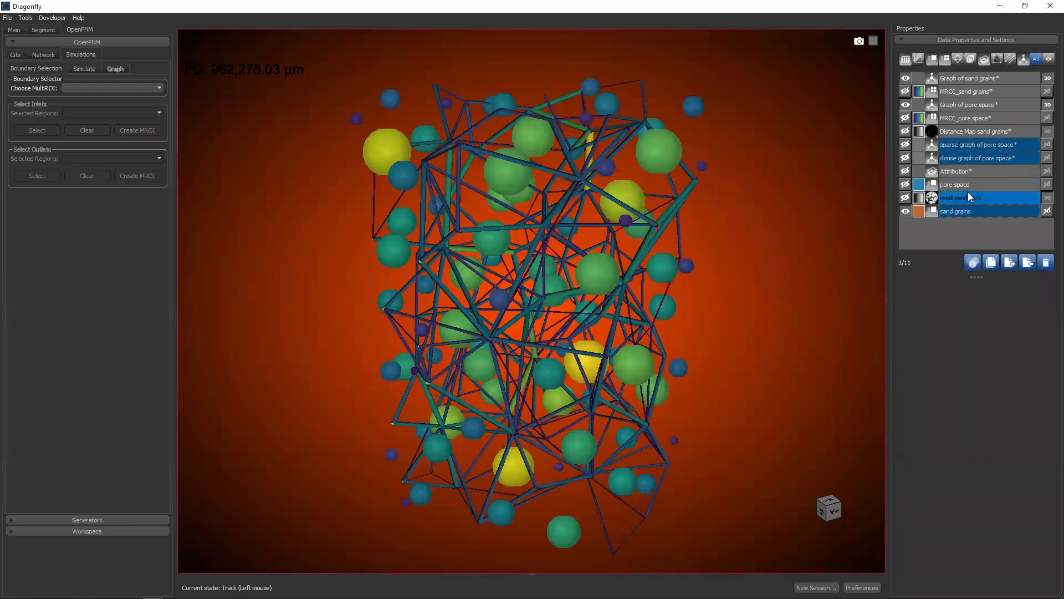
left_click(969, 183, "ctrl")
left_click(964, 198, "ctrl")
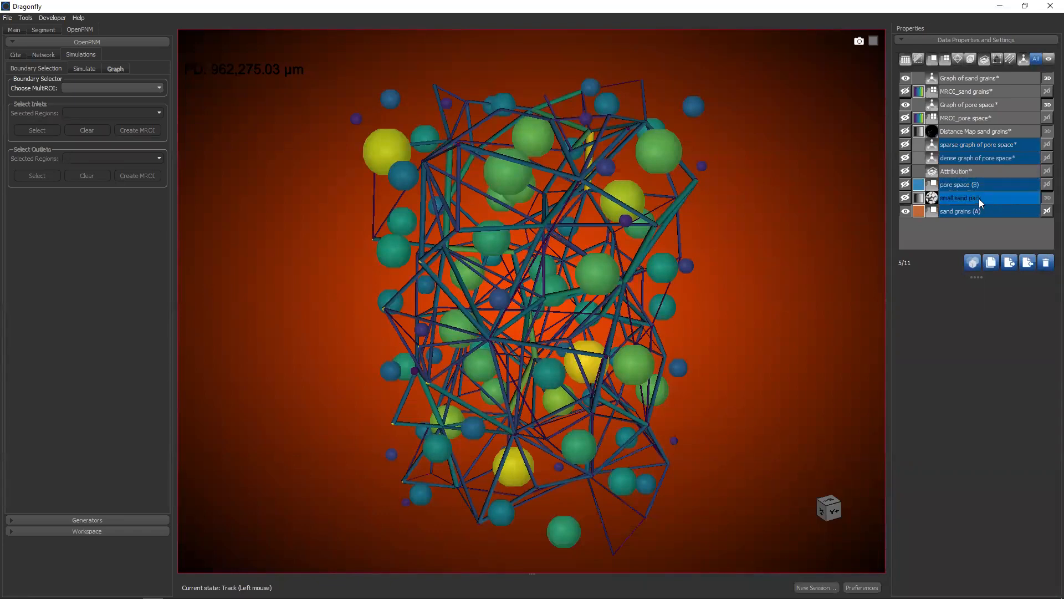
right_click(979, 198)
mouse_move(996, 204)
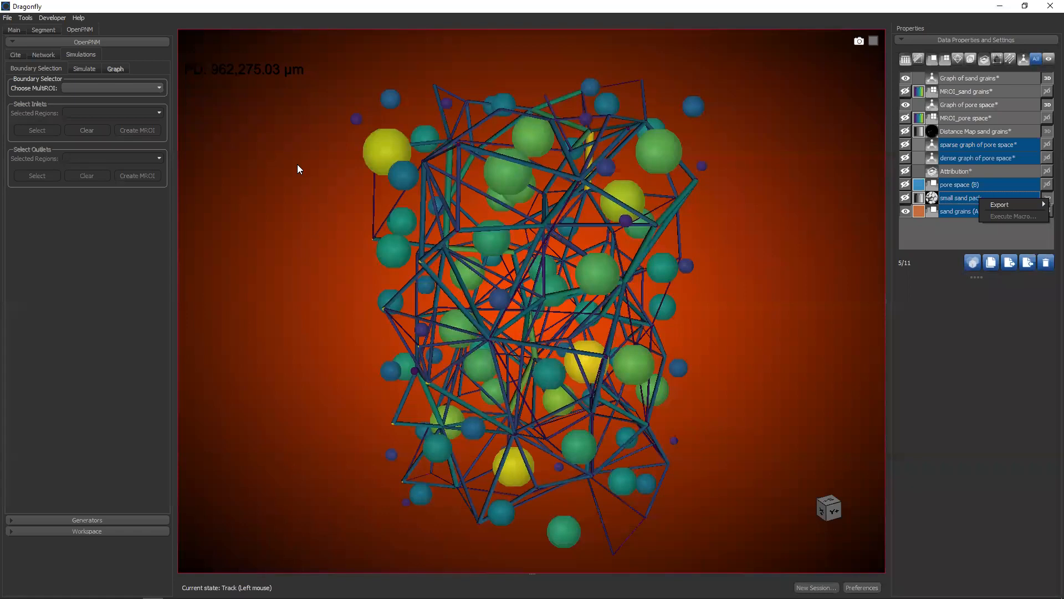
key("Escape")
Switch to the Dragonfly Daily - Lesson 3 presentation in Chrome and show the Questions & Answers slide
key("alt+Tab")
key("alt+Tab")
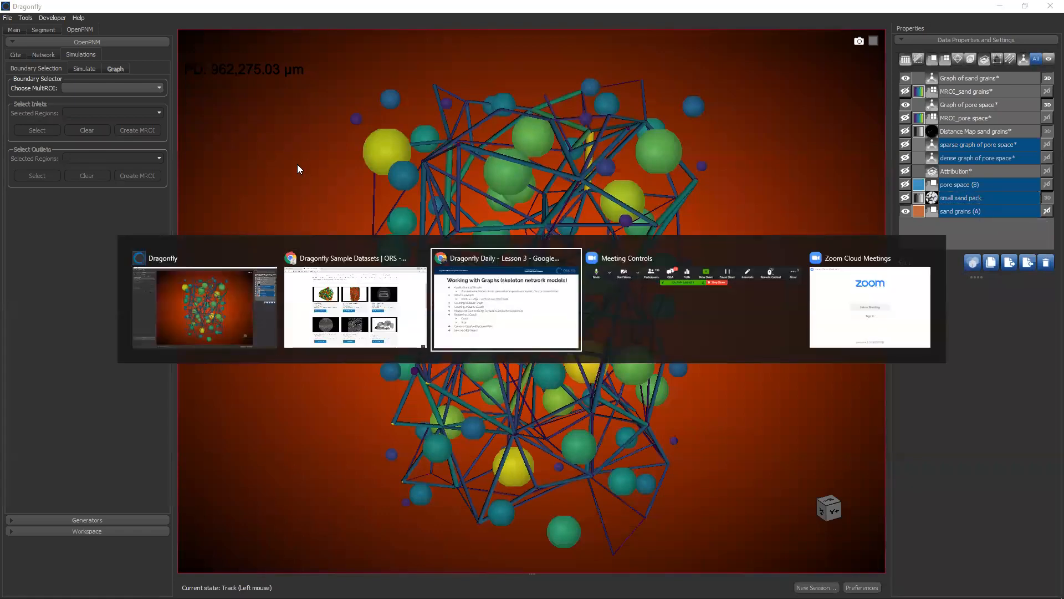
key("Right")
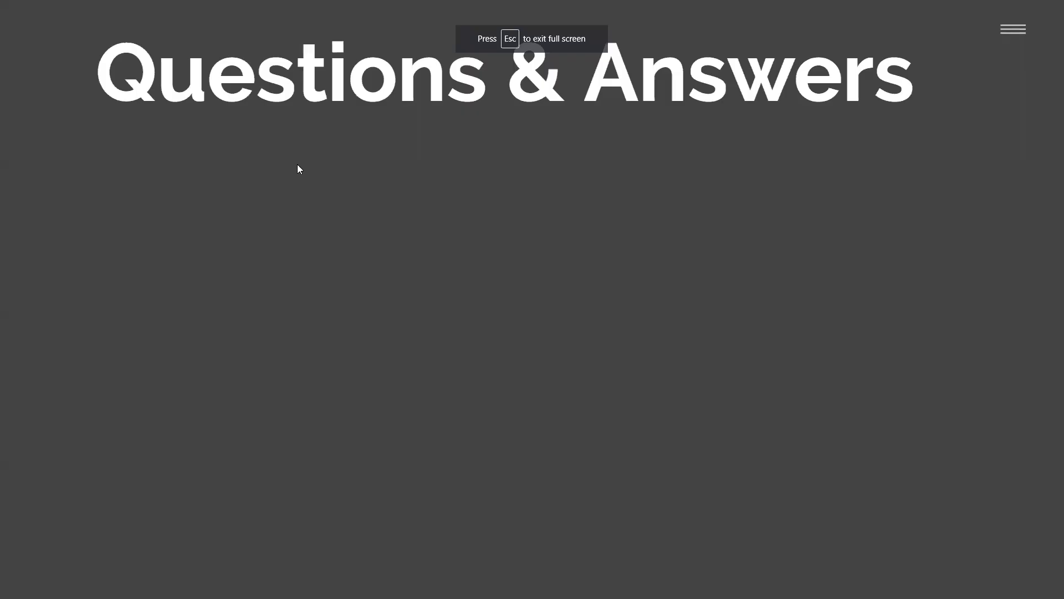
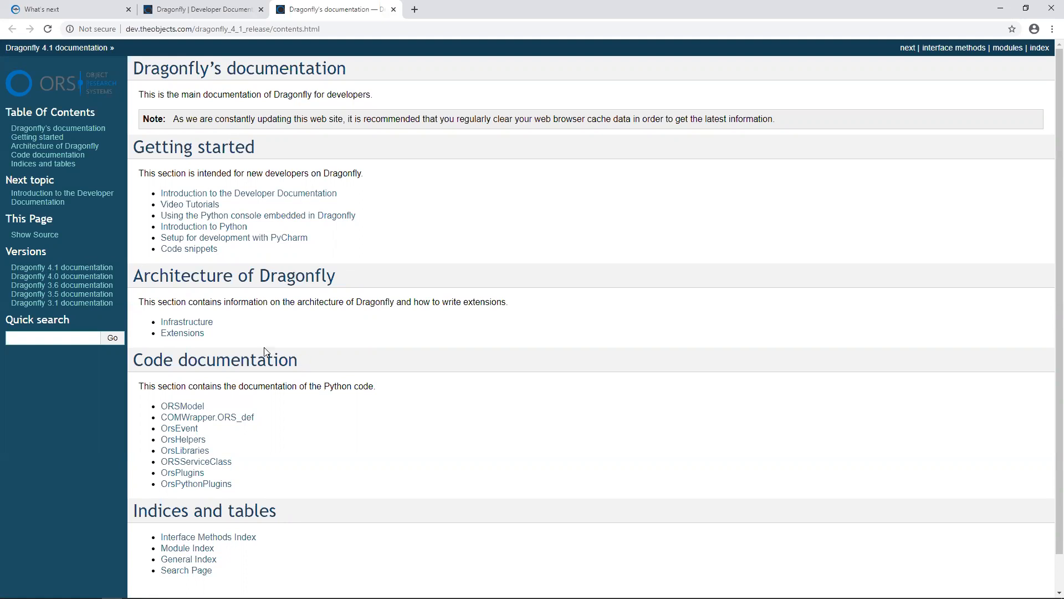
Open the Extensions section of the Dragonfly 4.1 developer documentation and return to the Questions & Answers slide
scroll(265, 357, "down", 1)
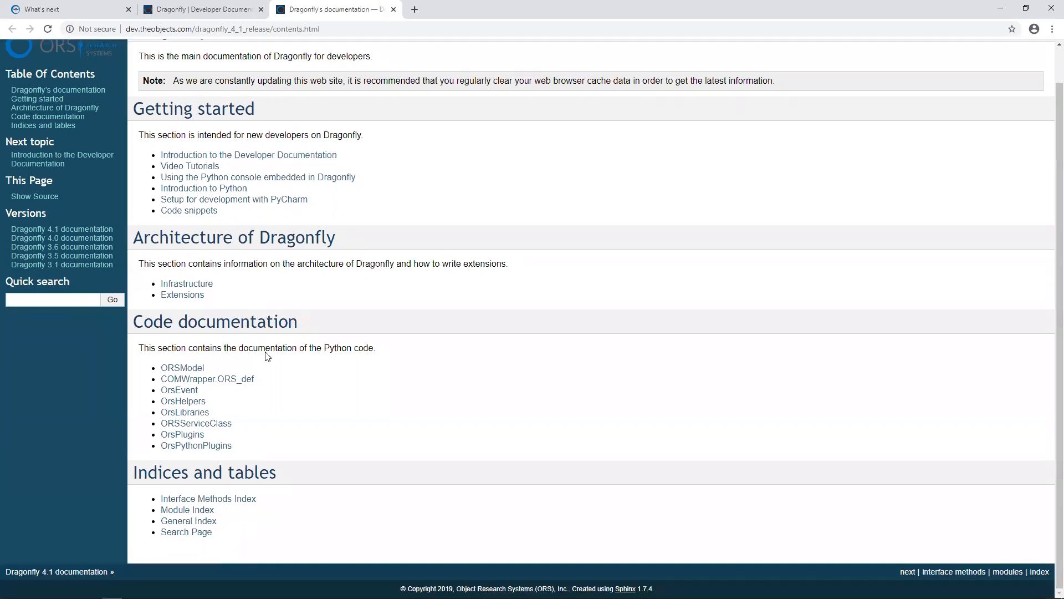
left_click(197, 300)
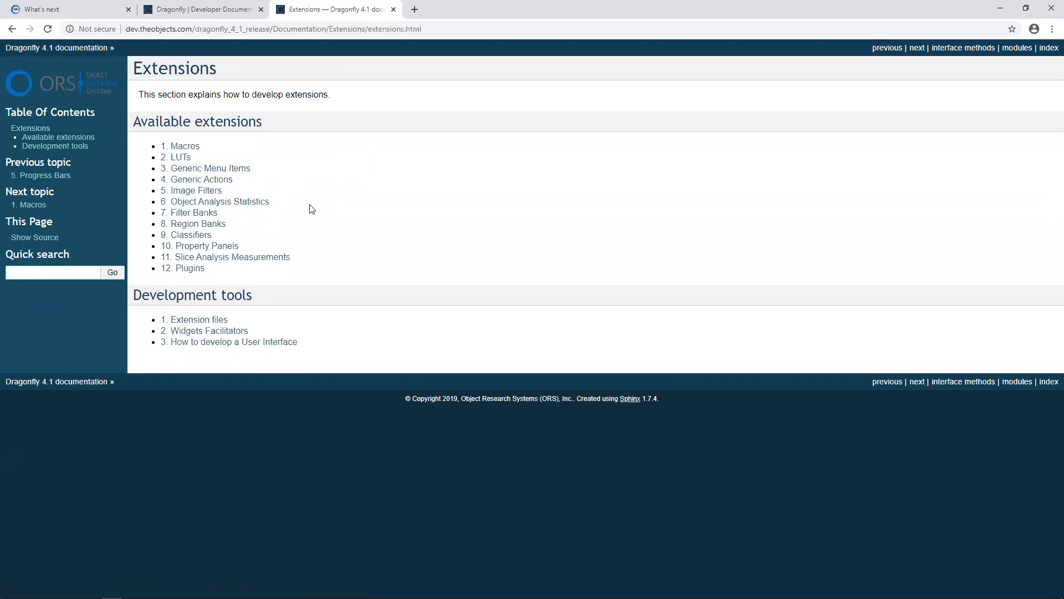
key("alt+Tab")
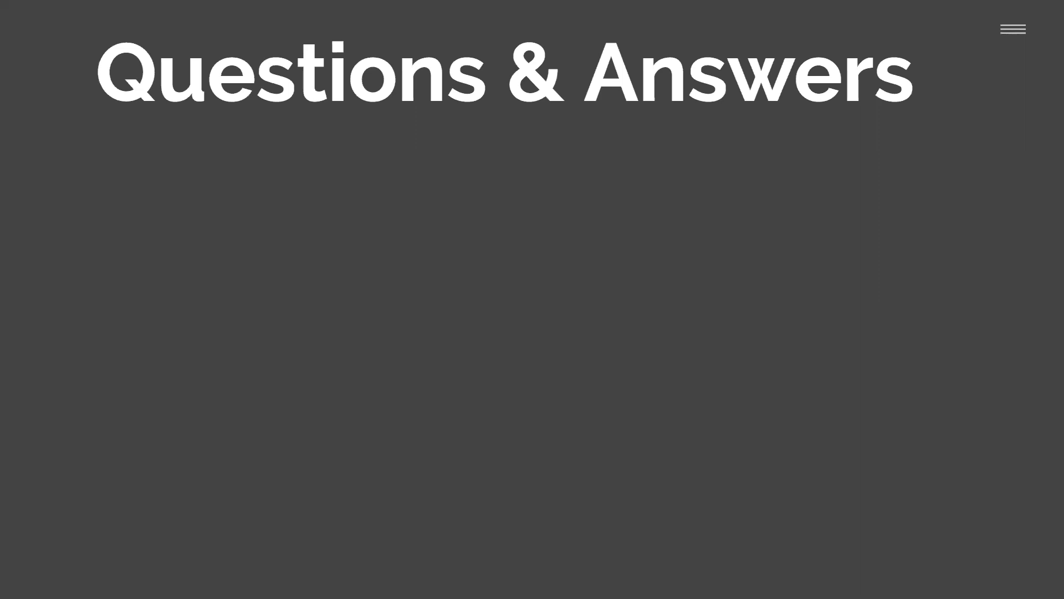
Switch to Dragonfly, show the small sand pack dataset under the sand grains, and maximise the XZ slice view from the four-view layout
key("alt+Tab")
key("alt+Tab")
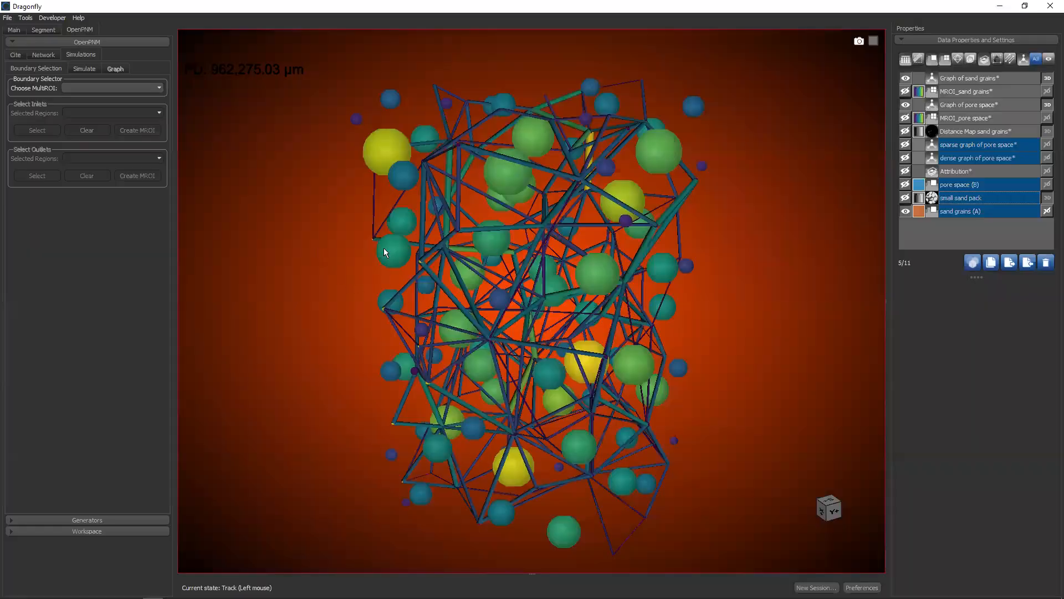
double_click(385, 284)
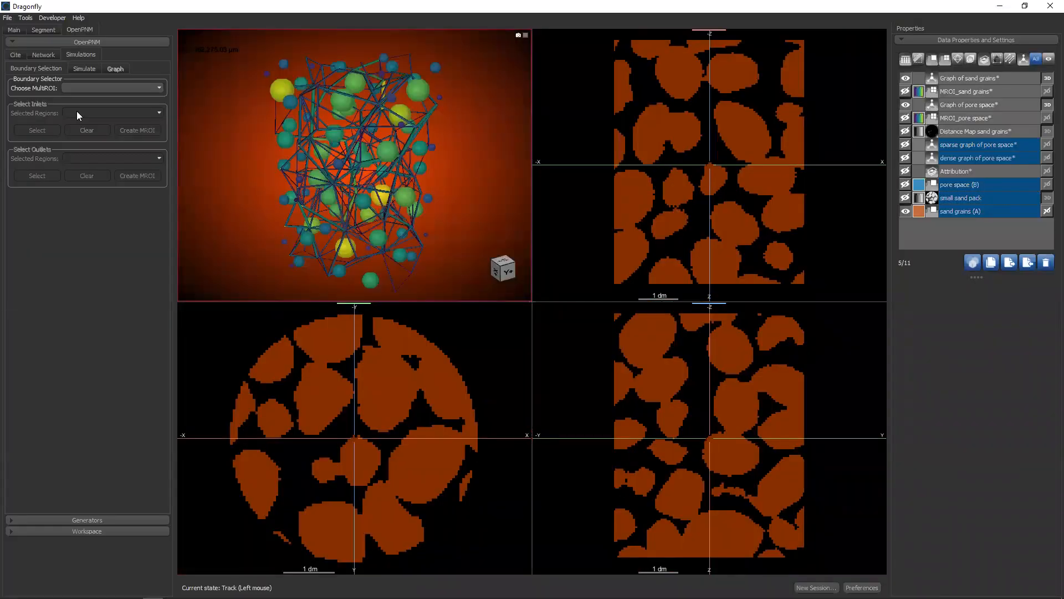
middle_click_drag(668, 134, 618, 99)
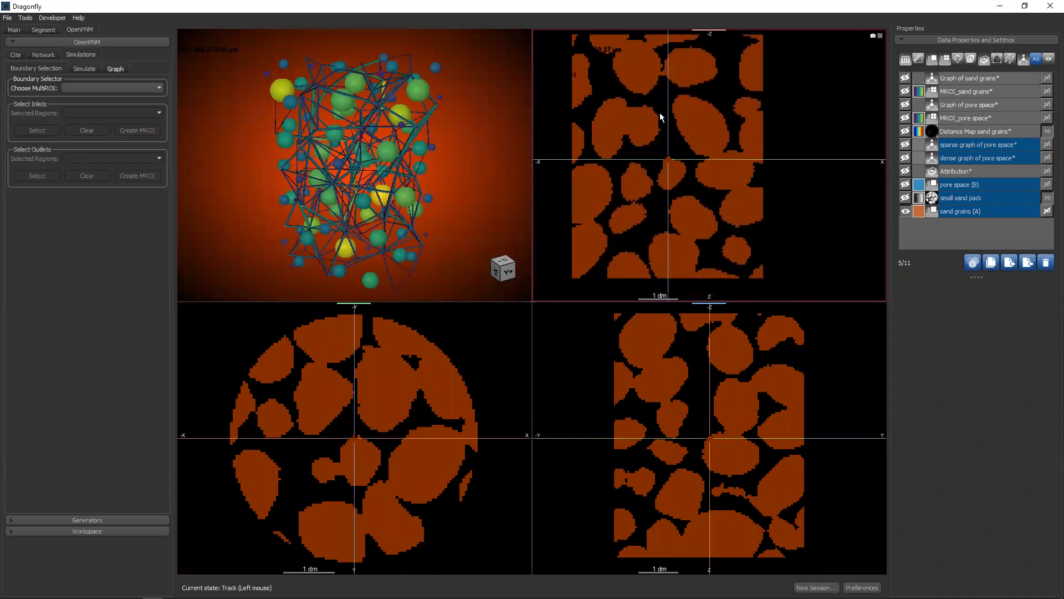
left_click(905, 198)
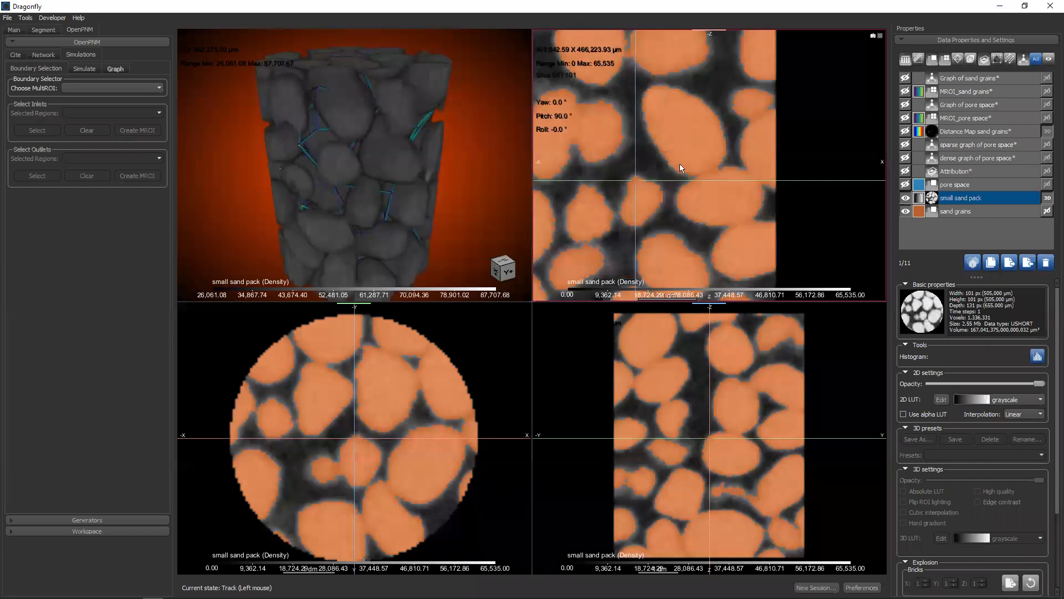
double_click(680, 164)
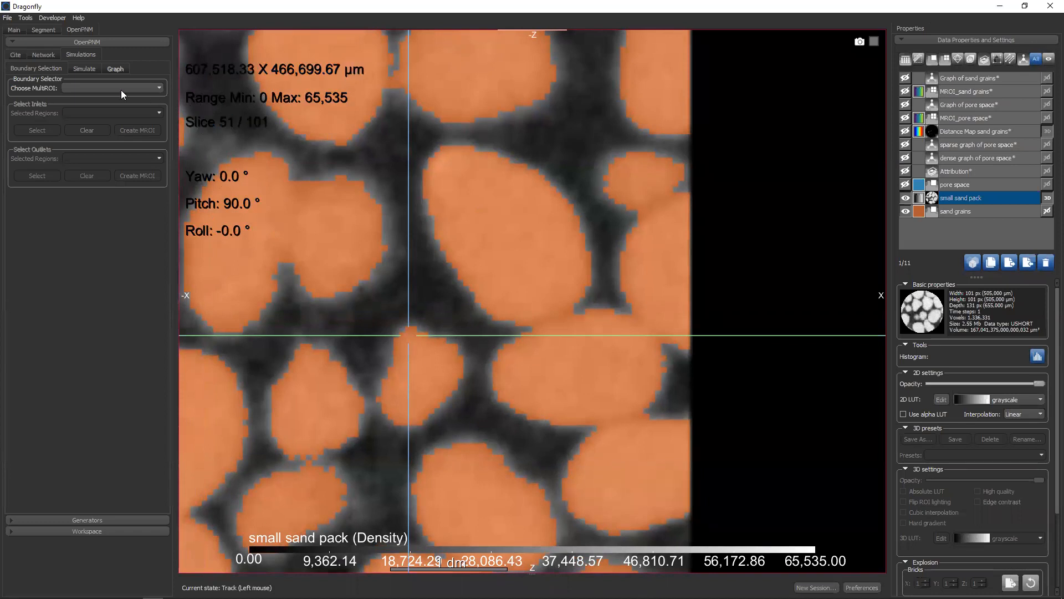
Detach the Scene's Views Properties settings over the slice view, enable the scale bar and turn off text annotations
left_click(14, 31)
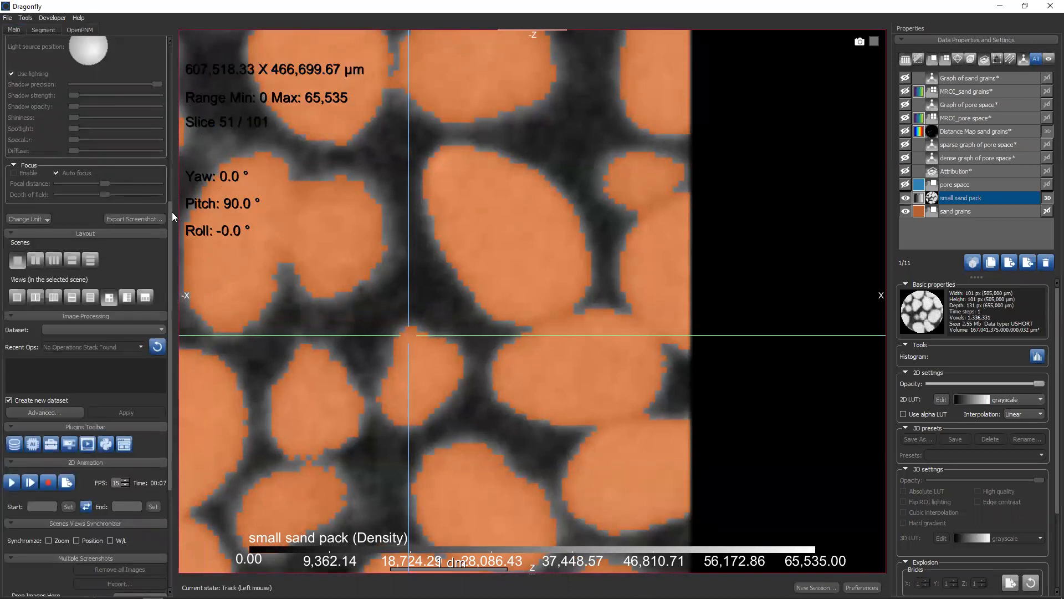
left_click_drag(171, 217, 147, 113)
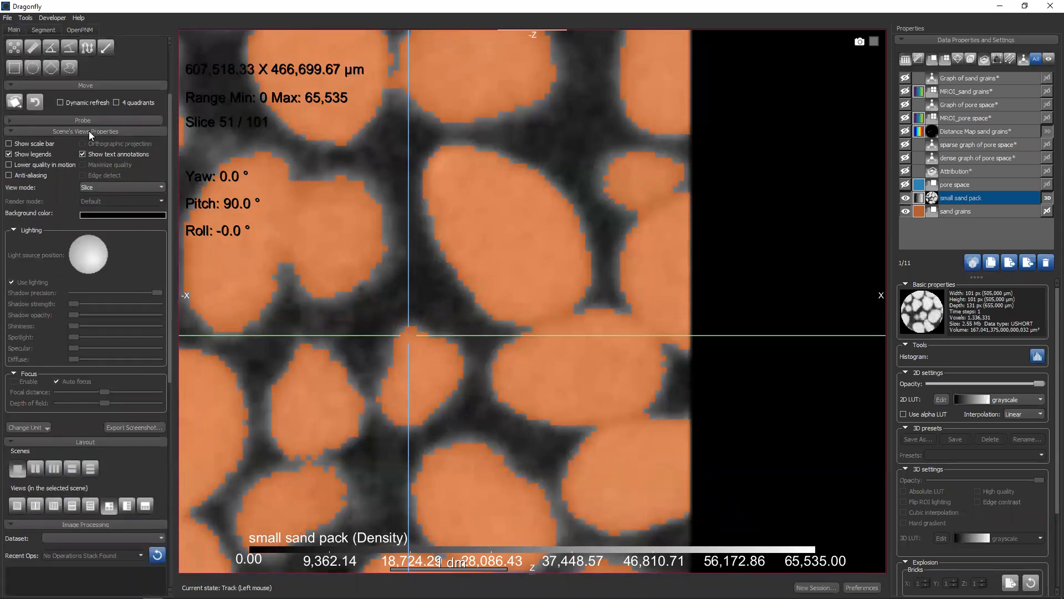
left_click_drag(89, 131, 578, 143)
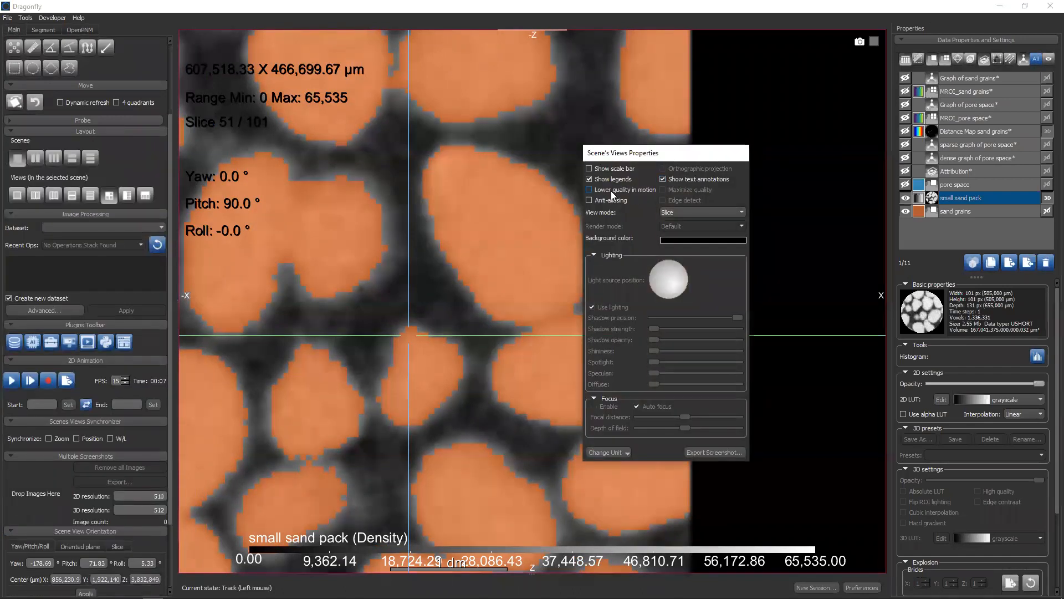
left_click(661, 179)
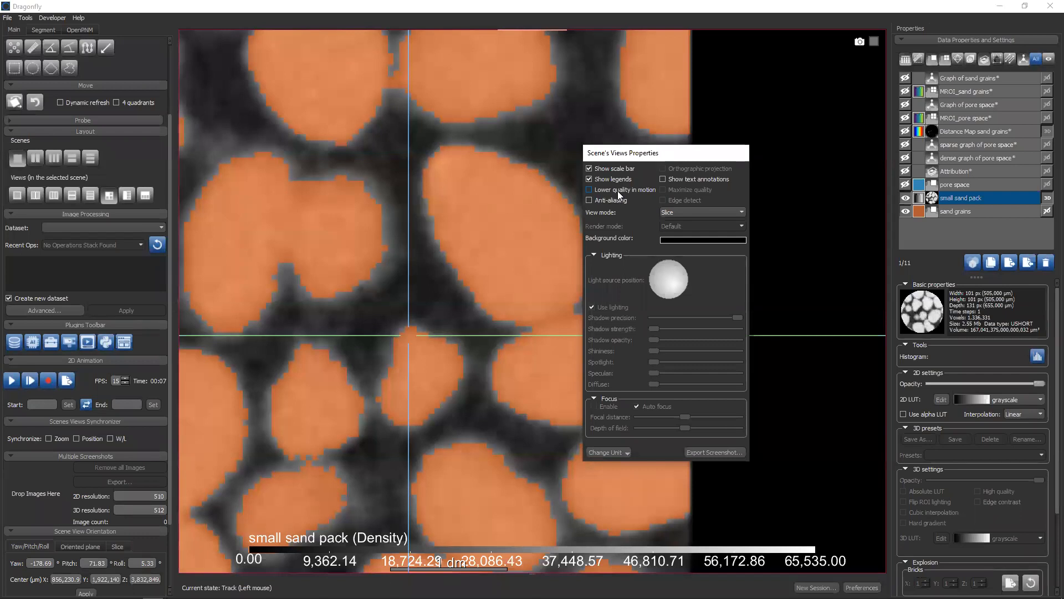
Open the Python console with a larger font and move the Scene's Views Properties window clear of the prompt
left_click(25, 19)
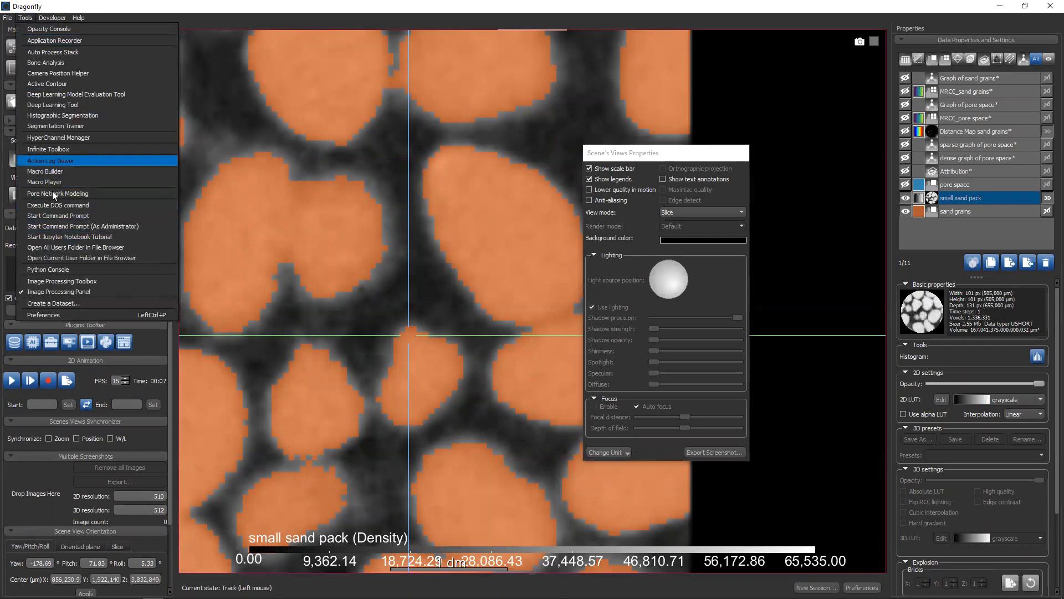
left_click(57, 268)
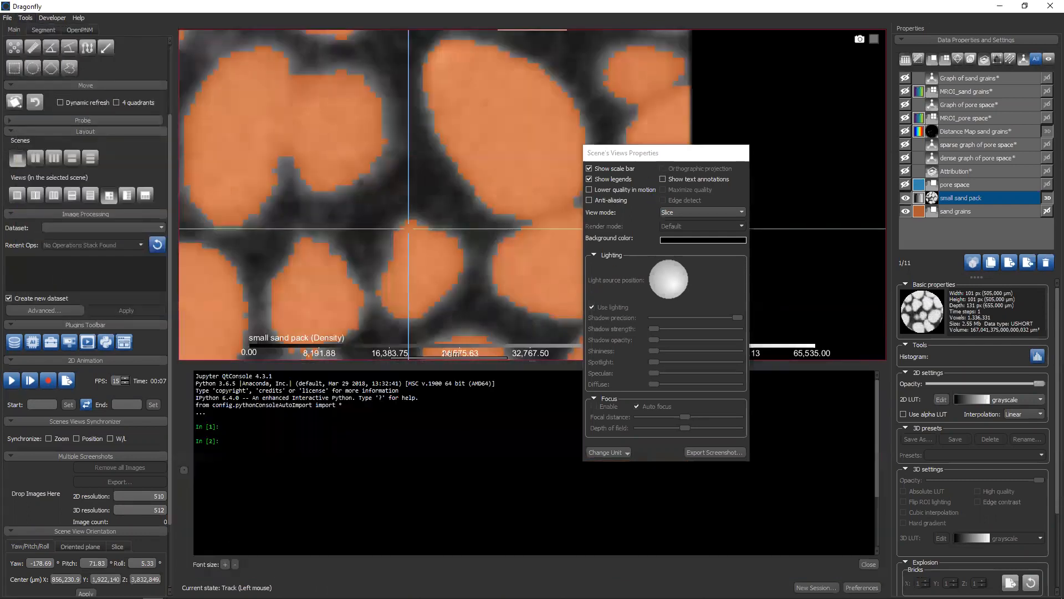
left_click(225, 564)
left_click_drag(656, 158, 710, 102)
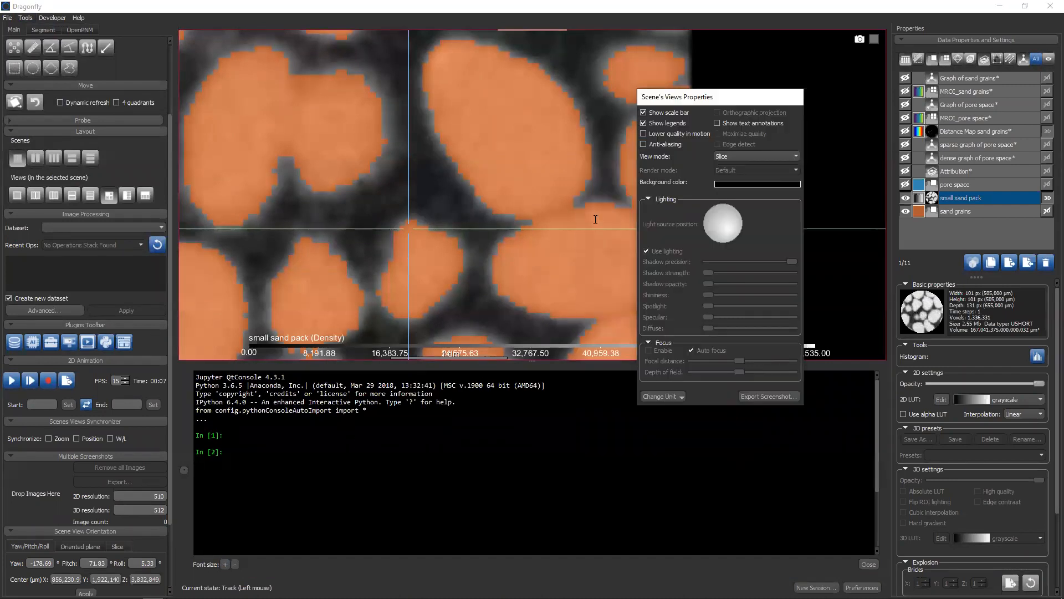
left_click(443, 464)
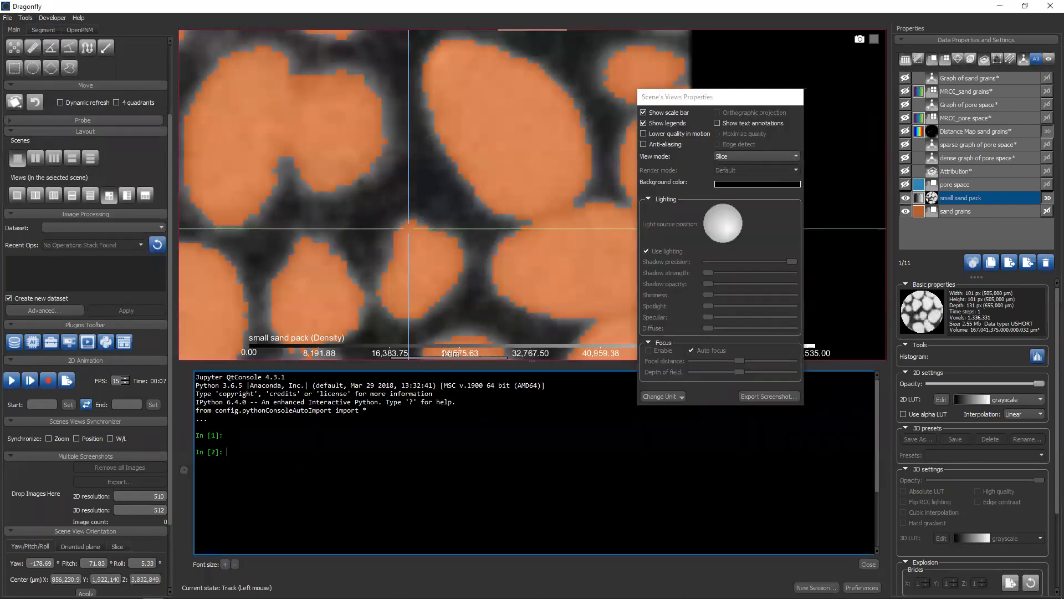
Enlarge the console font again and assign the sparse graph of pore space object to the variable myGraph
type("myGraph")
left_click(225, 563)
left_click(279, 489)
type("=")
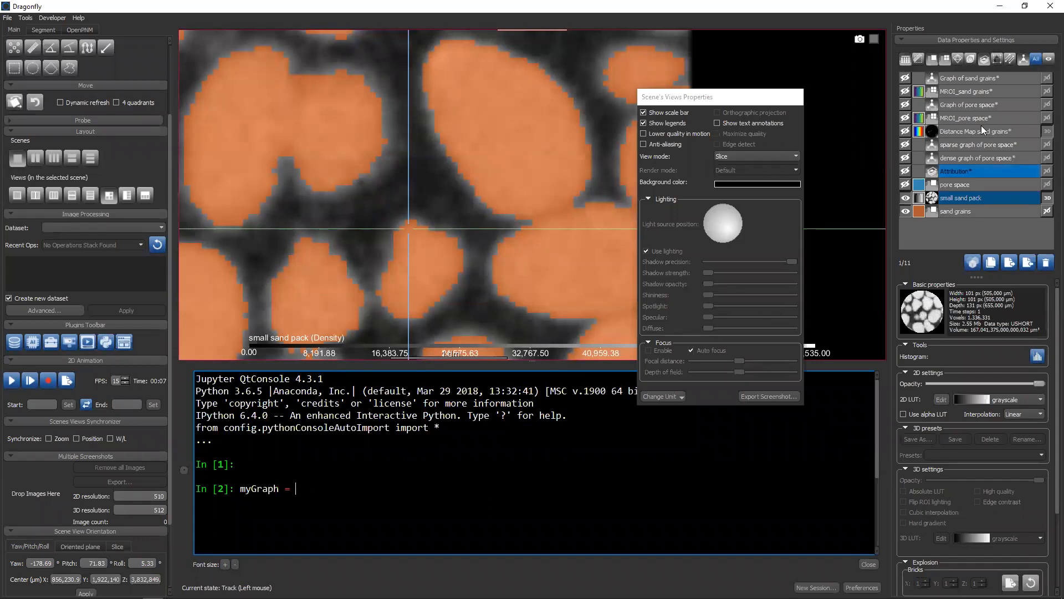
left_click_drag(981, 148, 549, 437)
key("Return")
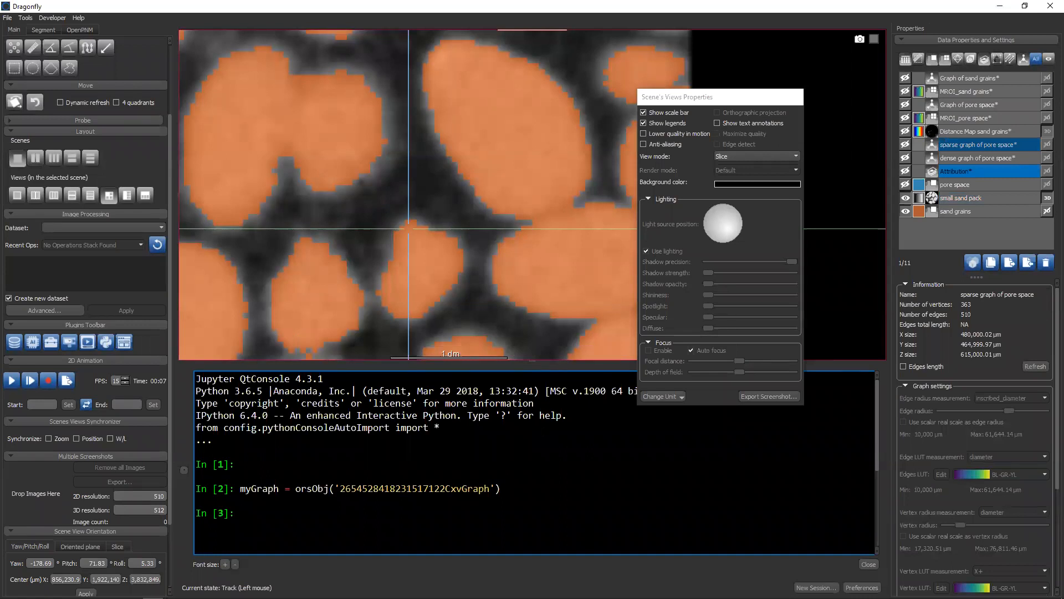
Start a myGraphX assignment from myGraph and list the myGraph methods beginning with "a"
type("myGraphX = myGraph.as")
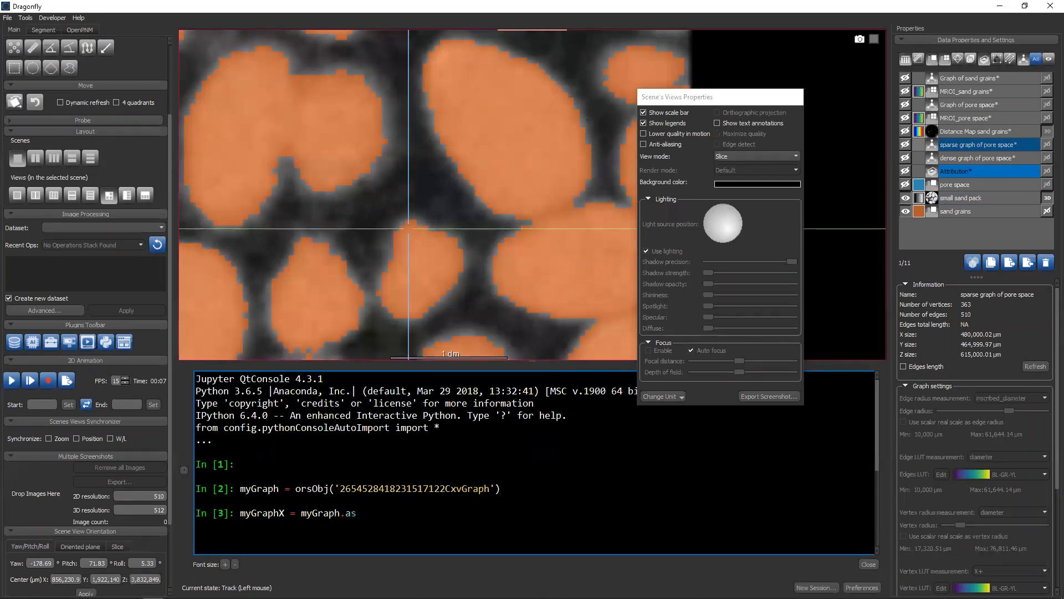
key("BackSpace")
key("Tab")
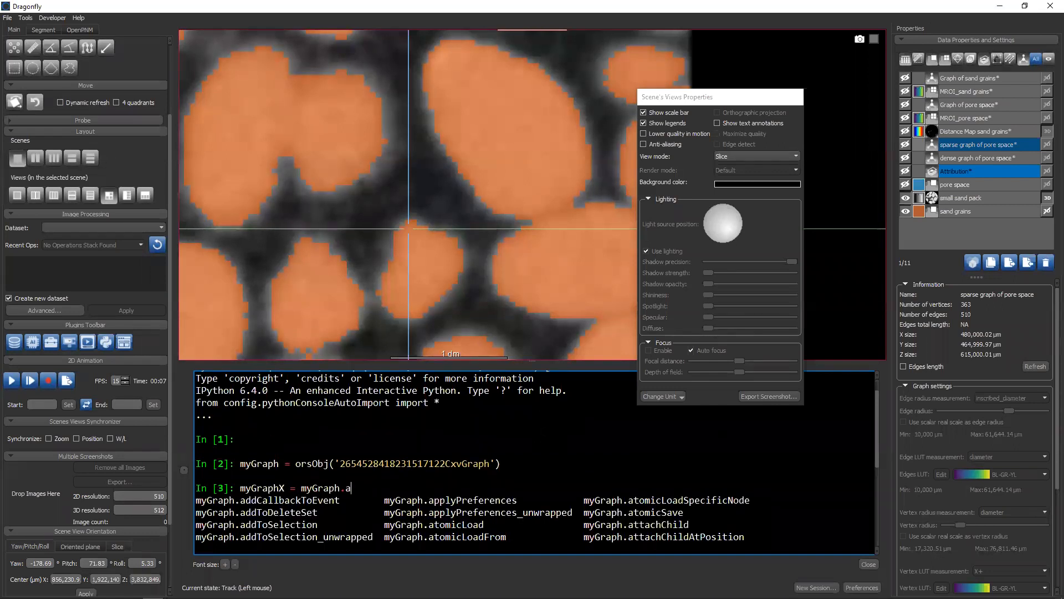
Change the method prefix to getA and look through the matching myGraph methods in the completion list
key("BackSpace")
type("getA")
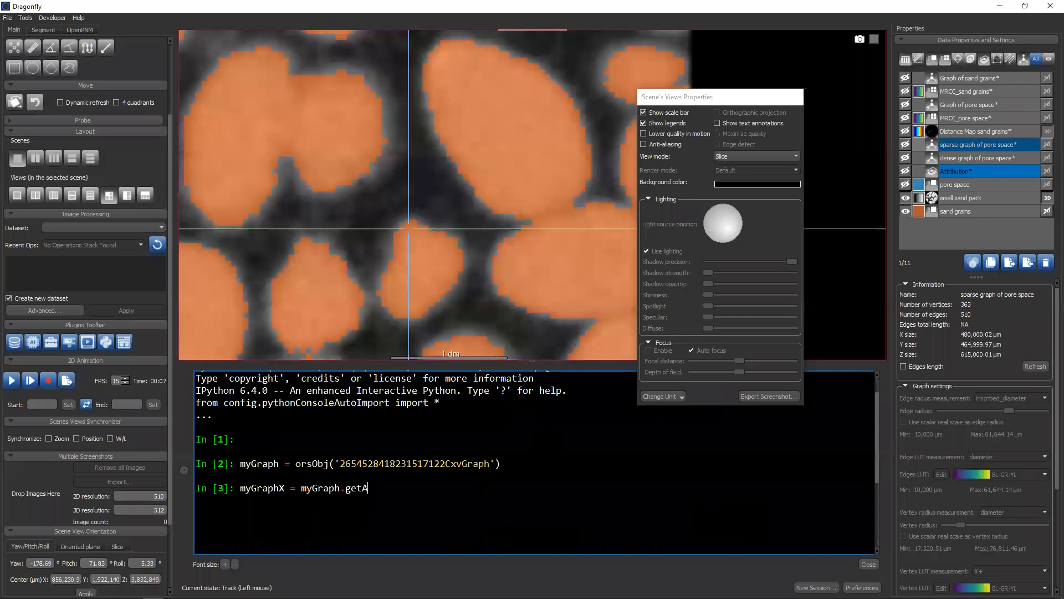
key("Tab")
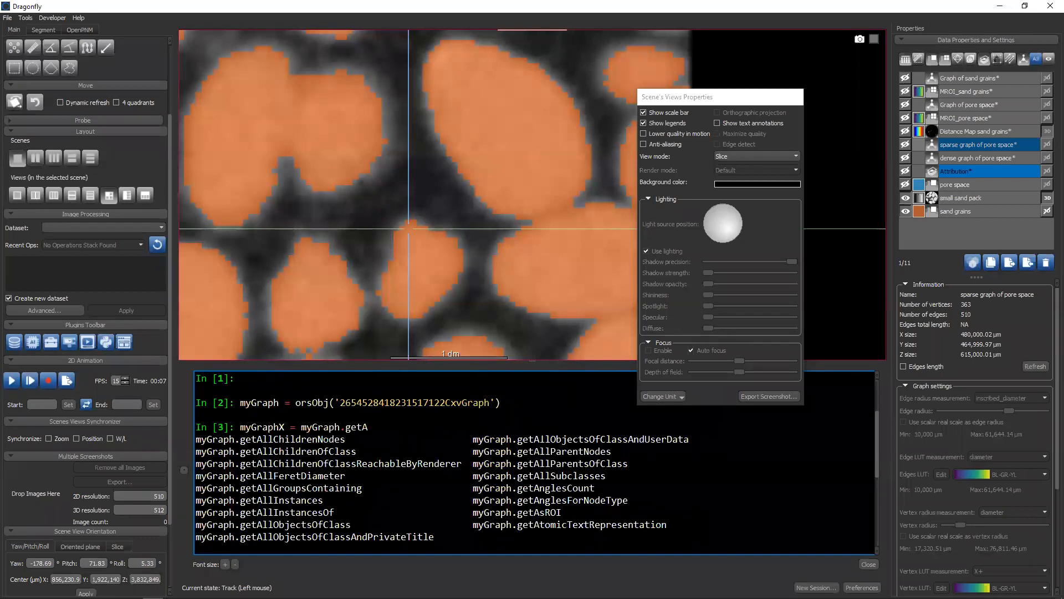
key("Escape")
key("Tab")
key("Tab")
key("Down")
key("Down")
key("Right")
key("Up")
key("Left")
key("Up")
key("Up")
key("Down")
key("Down")
key("Down")
key("Down")
key("Down")
key("Down")
key("Down")
key("Down")
key("Down")
key("Down")
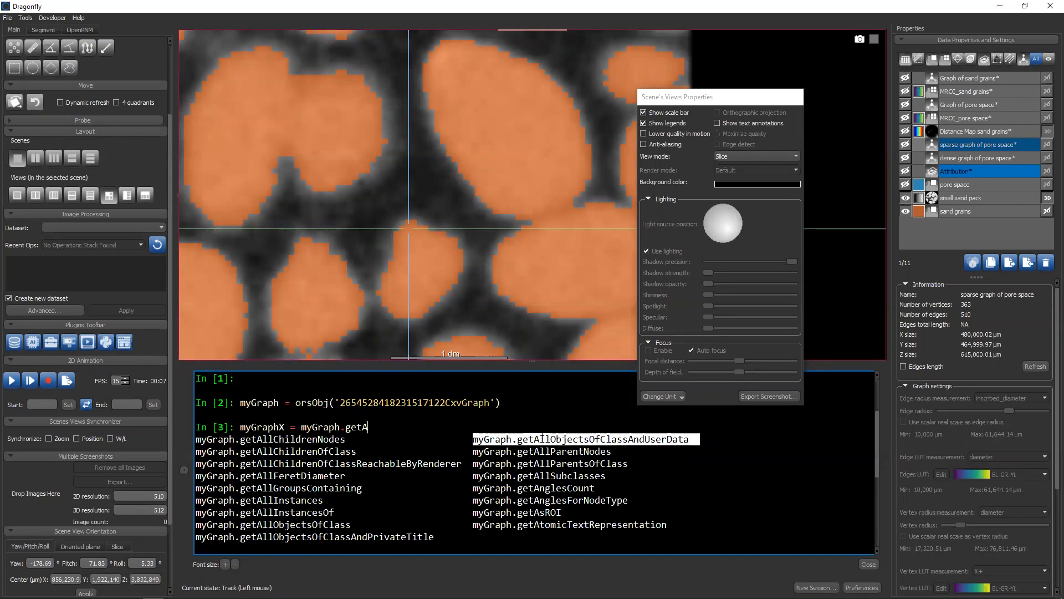
Try myGraph.getAsROI in the myGraphX assignment, clear the line without running it and close the Python console
type("sROI")
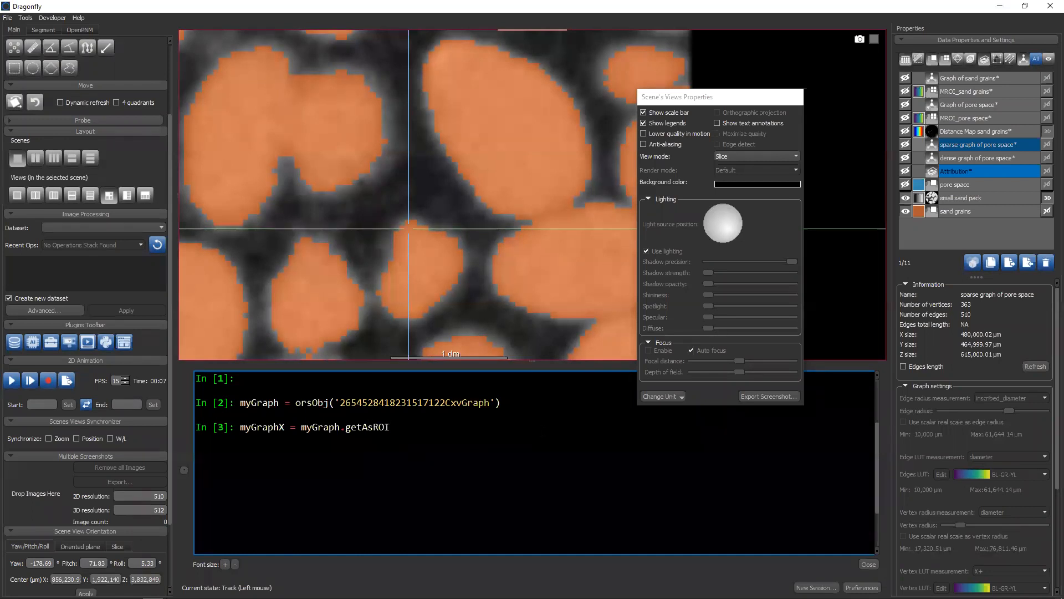
key("BackSpace")
key("BackSpace")
key("BackSpace")
key("BackSpace")
key("BackSpace")
key("BackSpace")
key("BackSpace")
key("BackSpace")
key("BackSpace")
key("BackSpace")
key("BackSpace")
key("BackSpace")
key("BackSpace")
key("BackSpace")
key("BackSpace")
key("BackSpace")
key("BackSpace")
key("BackSpace")
key("BackSpace")
key("BackSpace")
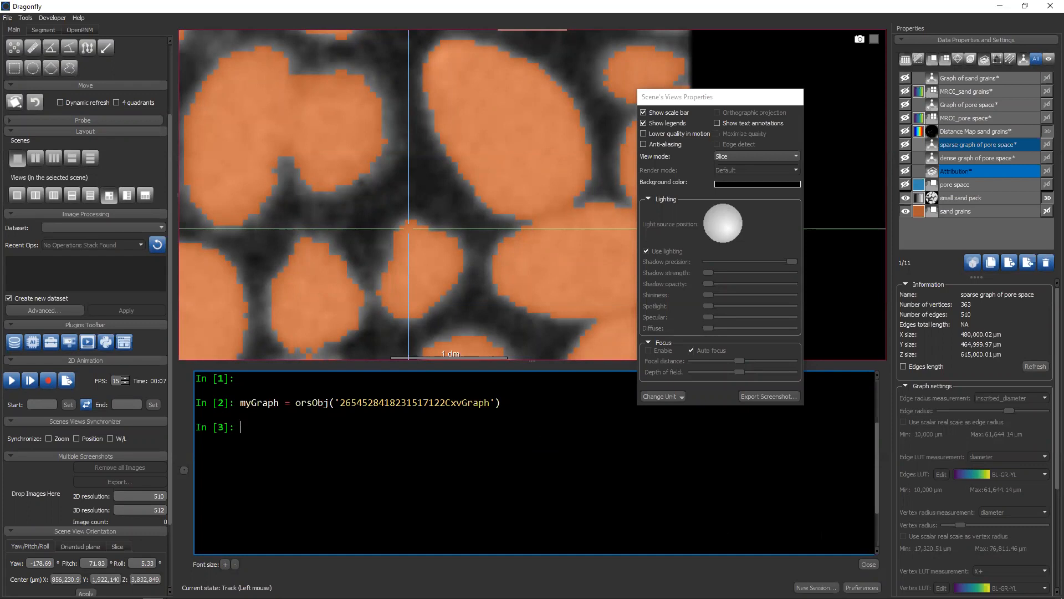
left_click(868, 564)
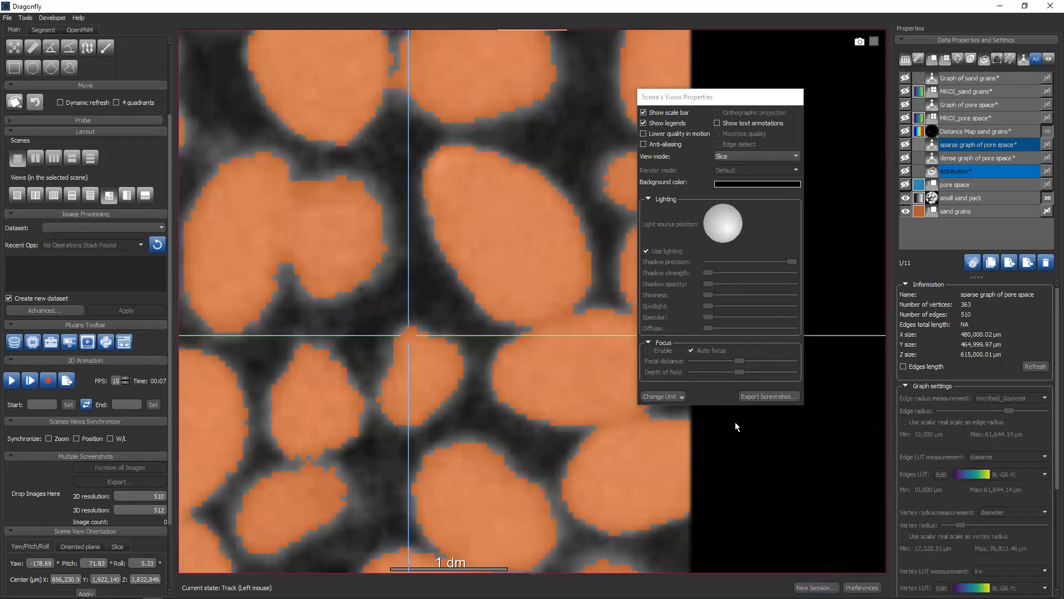
Restore the four-view layout and maximise the 3D view of the sand pack, orbited to face the grains
left_click(905, 116)
left_click(905, 115)
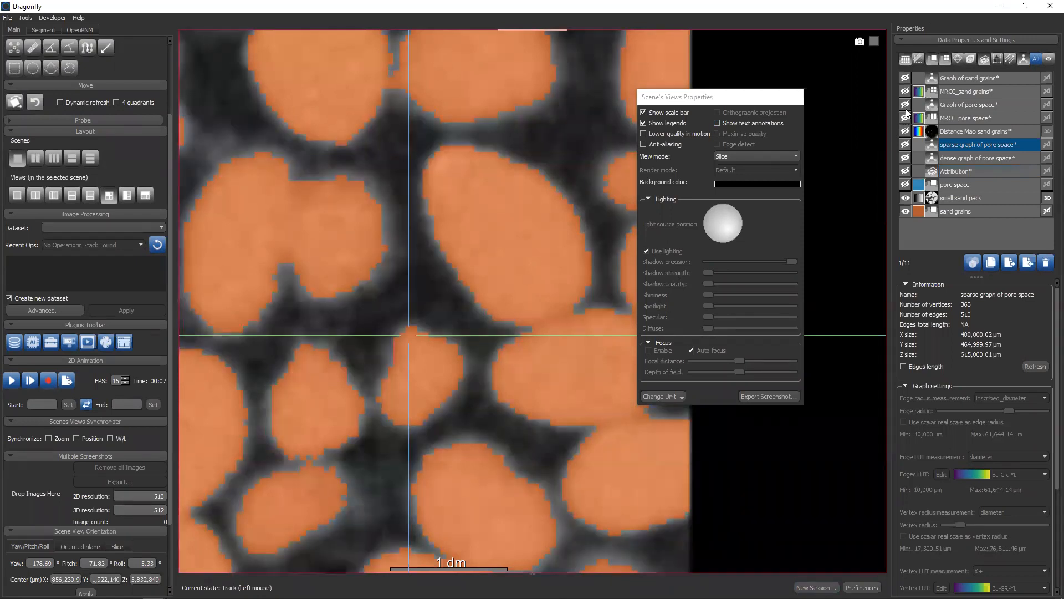
right_click(555, 213)
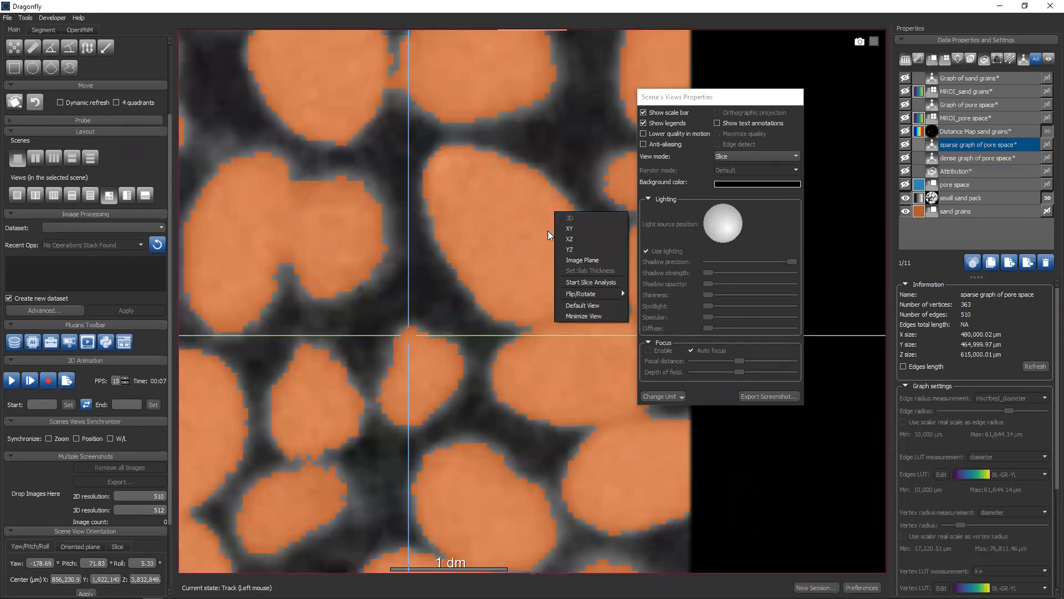
left_click(528, 235)
double_click(528, 234)
left_click_drag(314, 145, 377, 135)
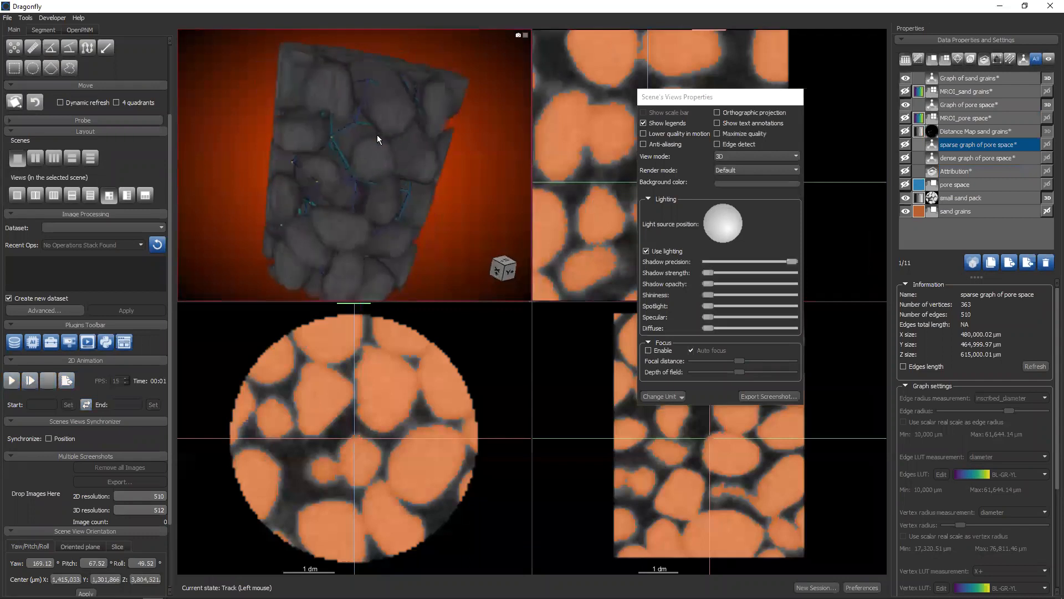
double_click(372, 131)
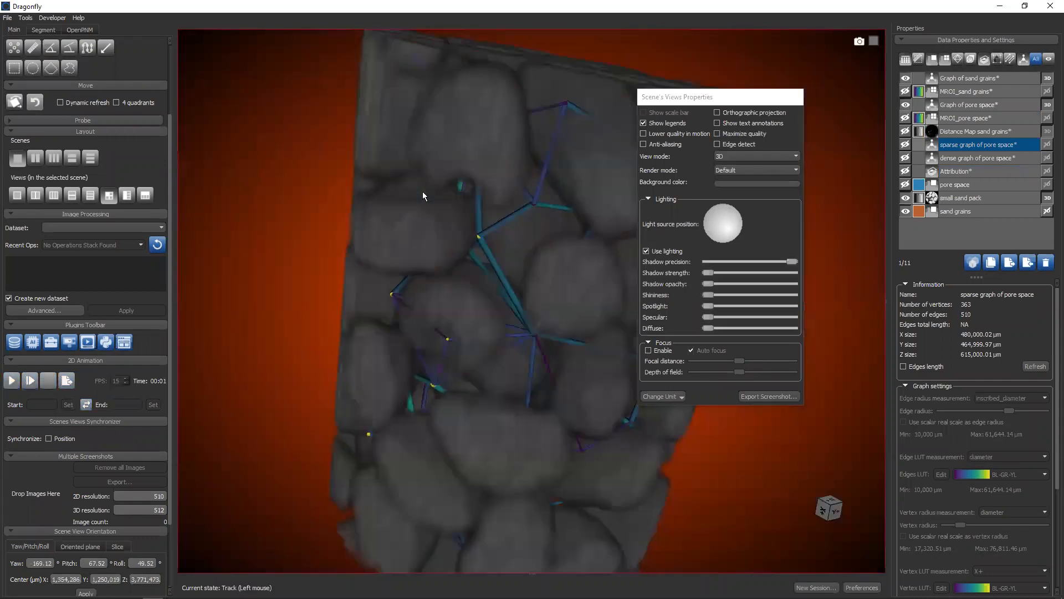
left_click_drag(487, 210, 423, 151)
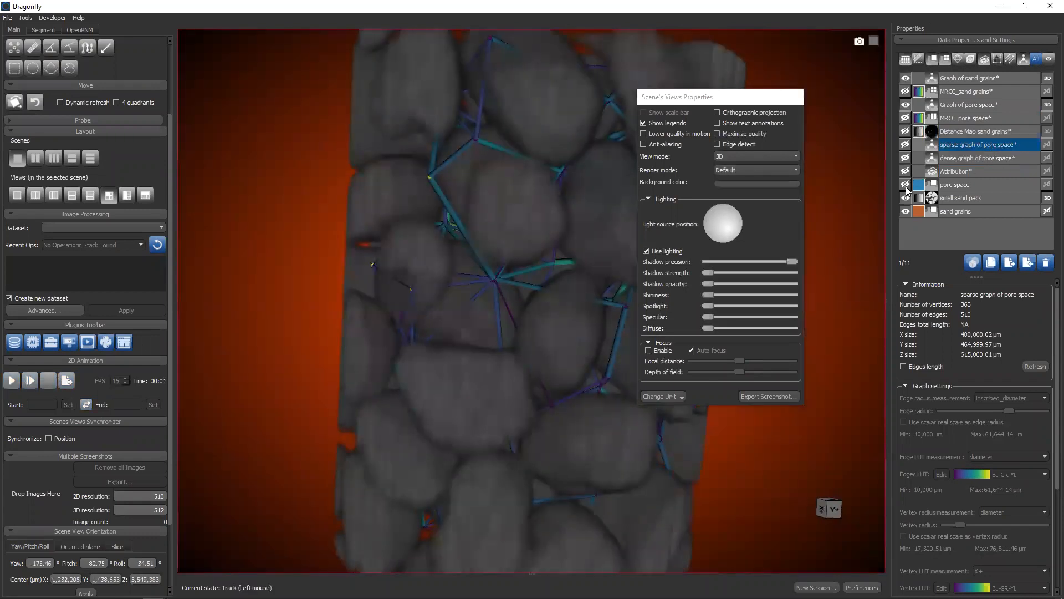
Show the dense graph of pore space in 3D and hide the Graph of sand grains and Graph of pore space
left_click(906, 158)
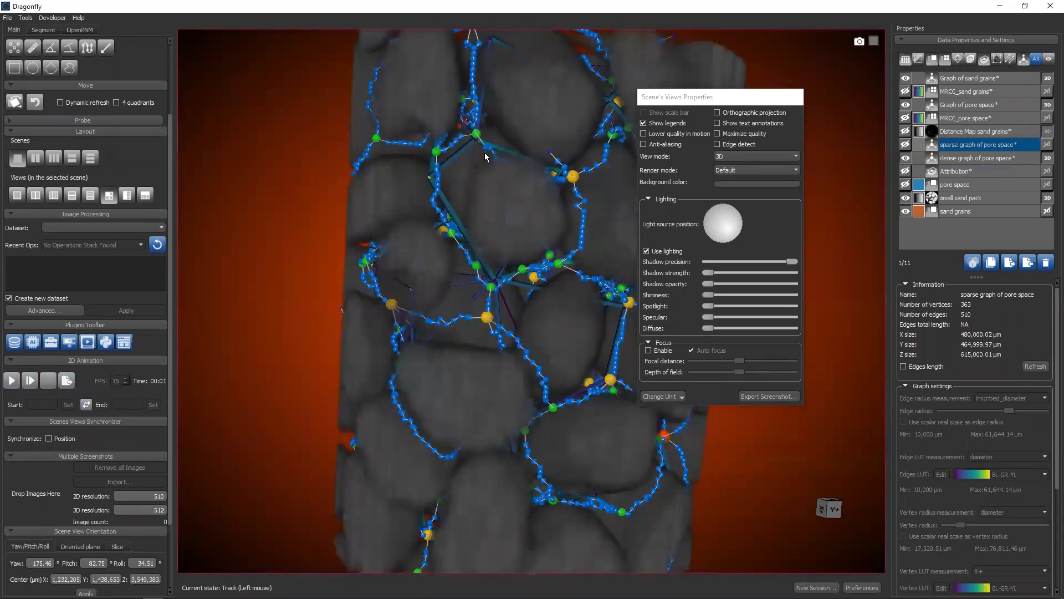
left_click(905, 78)
left_click(905, 104)
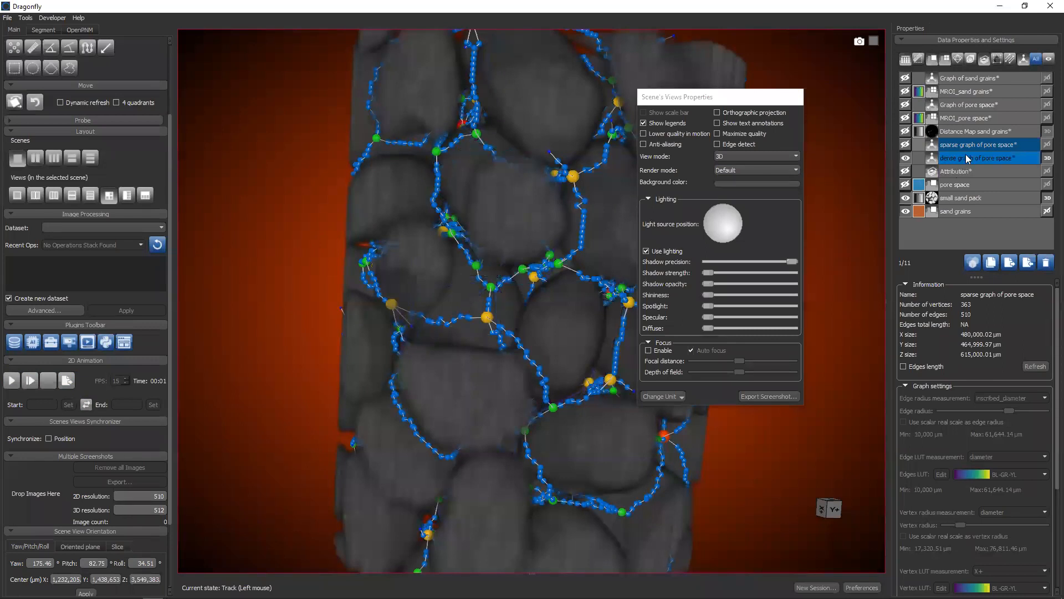
Hide the dense graph of pore space and show the sparse graph of pore space in the 3D view instead
left_click(905, 158)
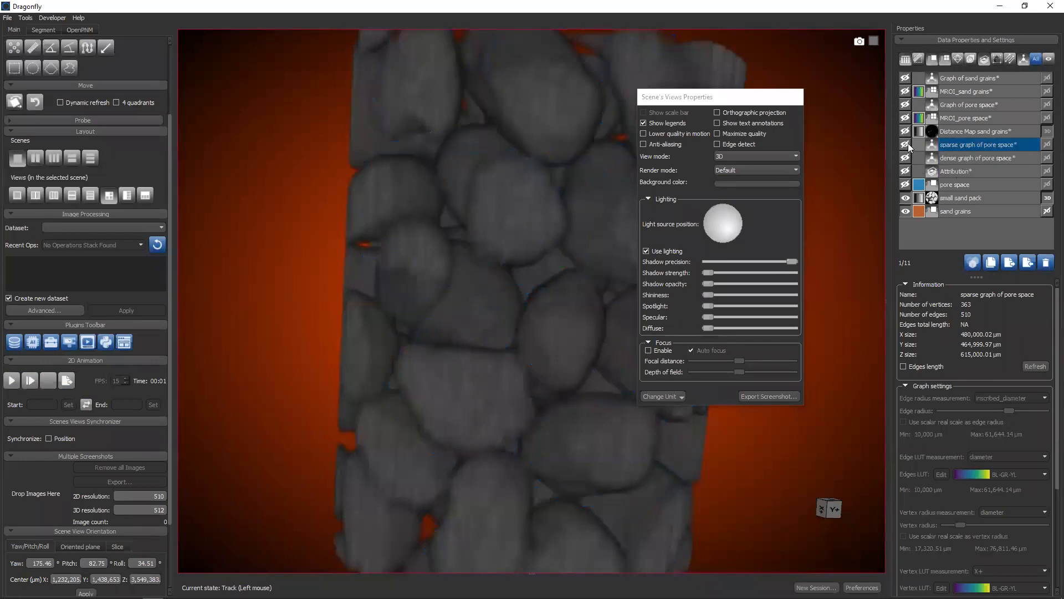
left_click(906, 144)
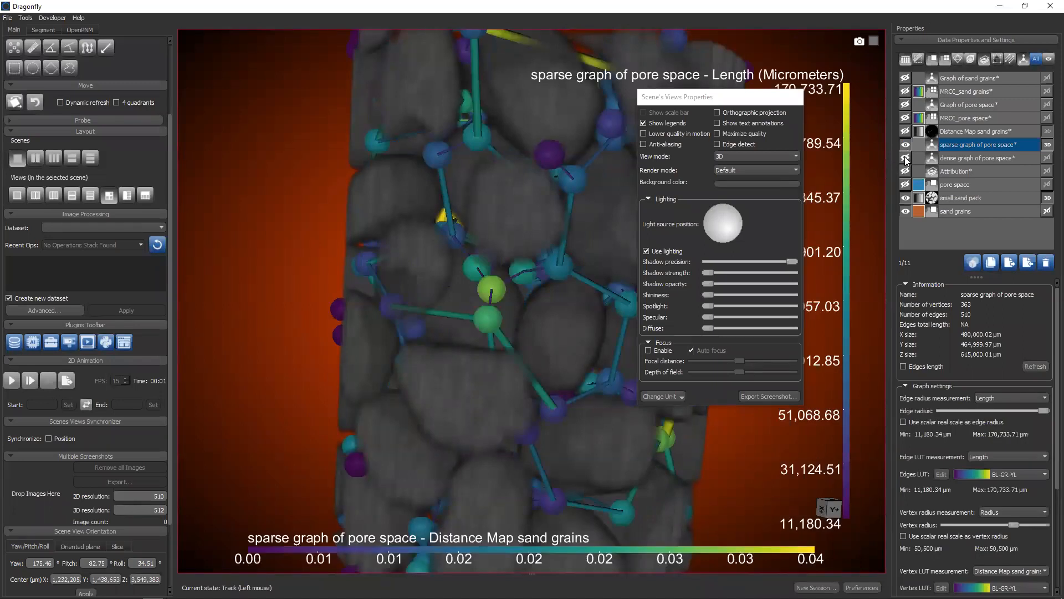
Show the dense graph of pore space alongside the sparse one in 3D and check the sparse graph's vertex LUT measurement options
left_click(906, 159)
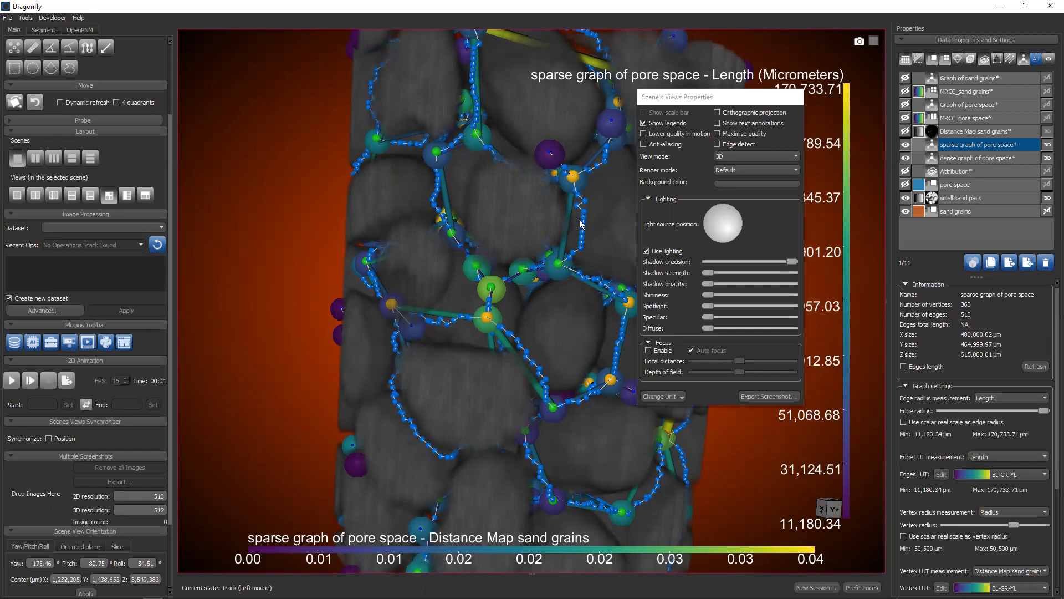
scroll(975, 408, "down", 1)
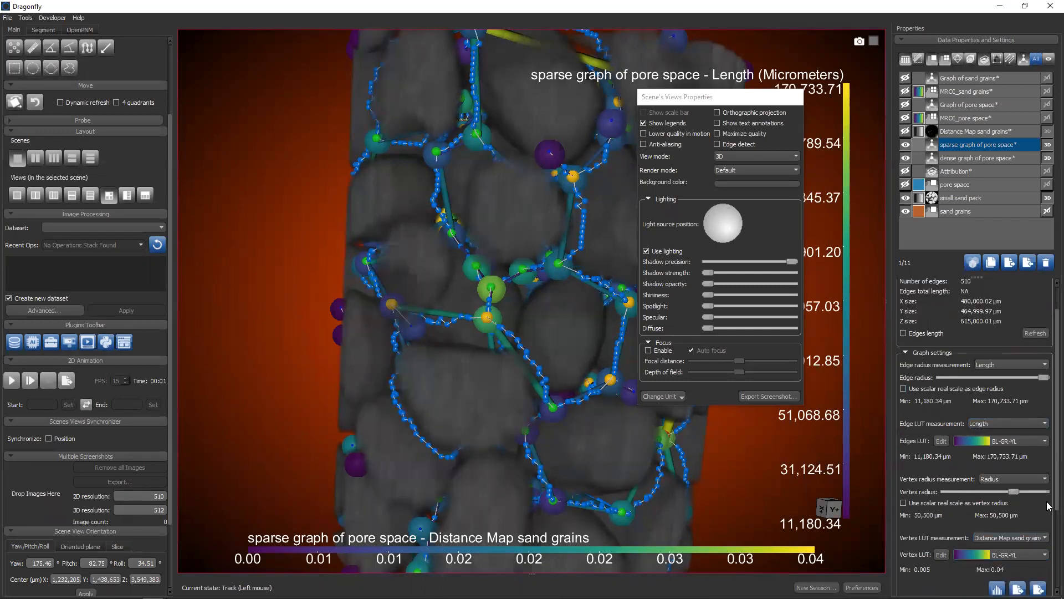
scroll(1047, 506, "down", 3)
left_click(1001, 437)
left_click(1001, 453)
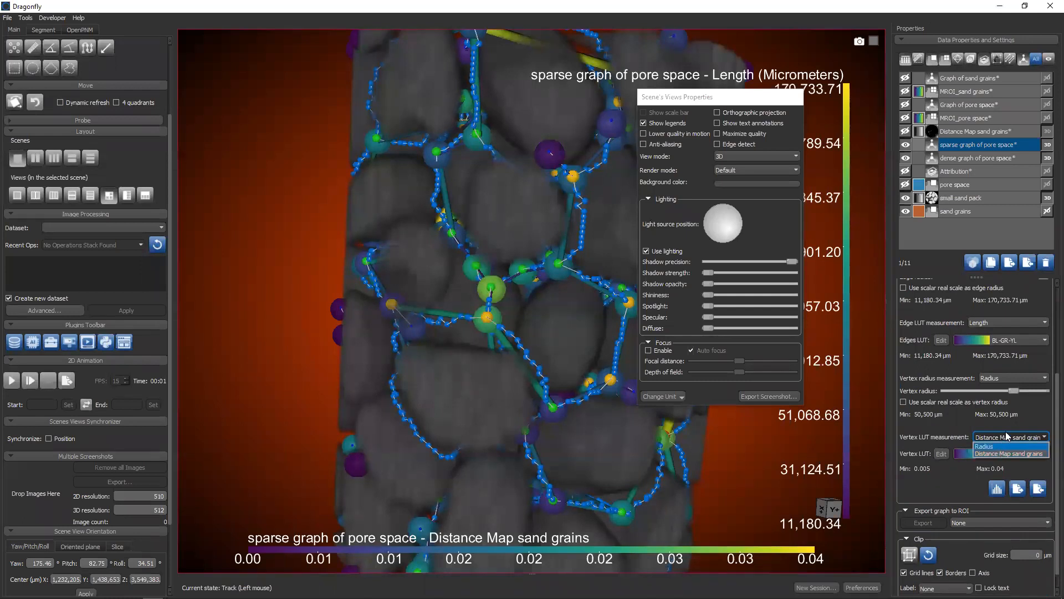
Open the histogram of the Graph of pore space, plot the edge scalar volume and close the histogram
left_click(943, 105)
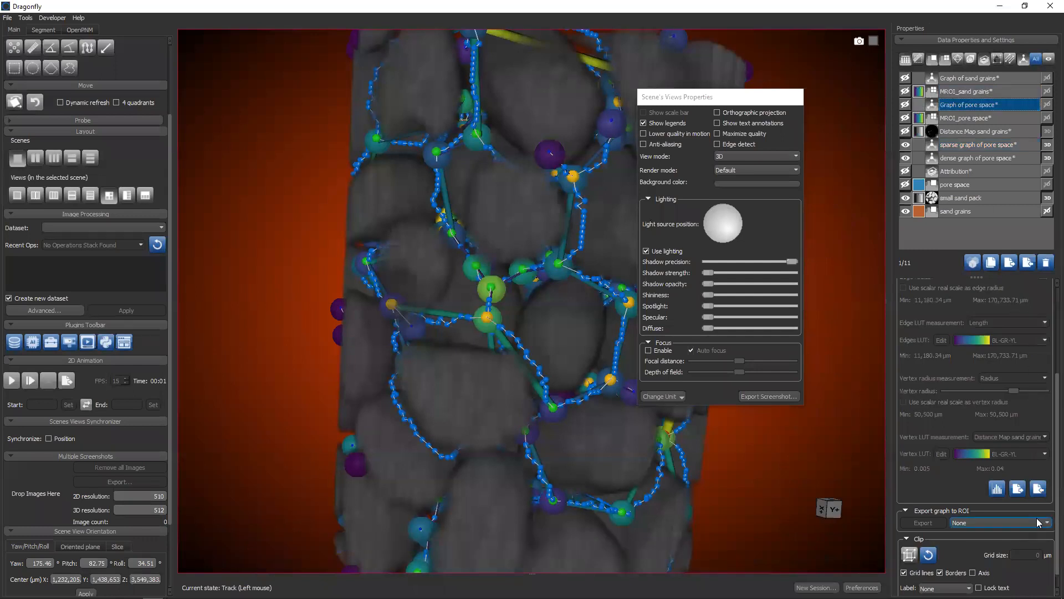
scroll(1038, 522, "down", 1)
left_click(1001, 472)
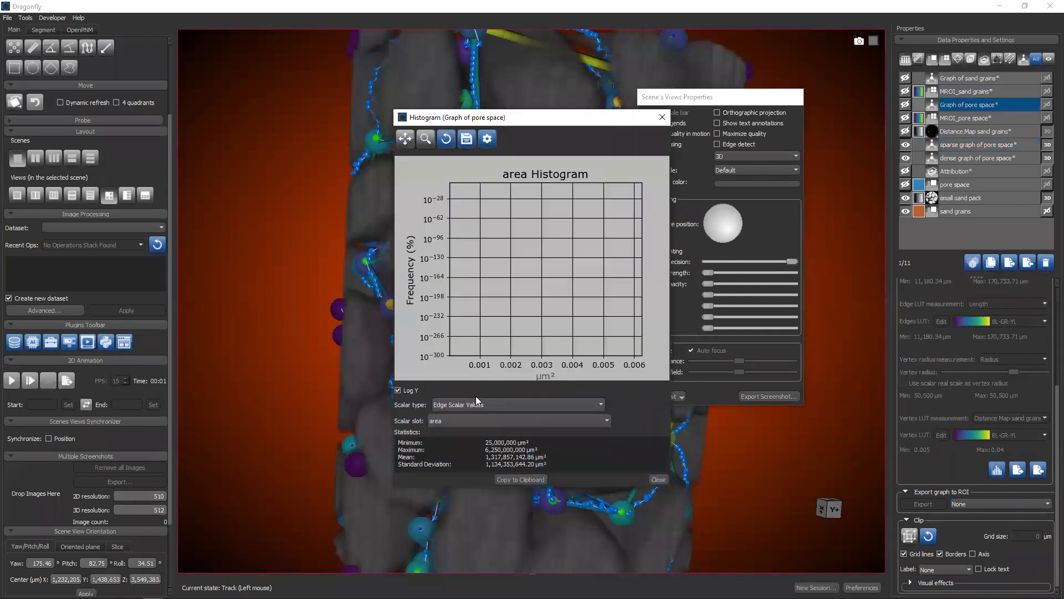
left_click(462, 419)
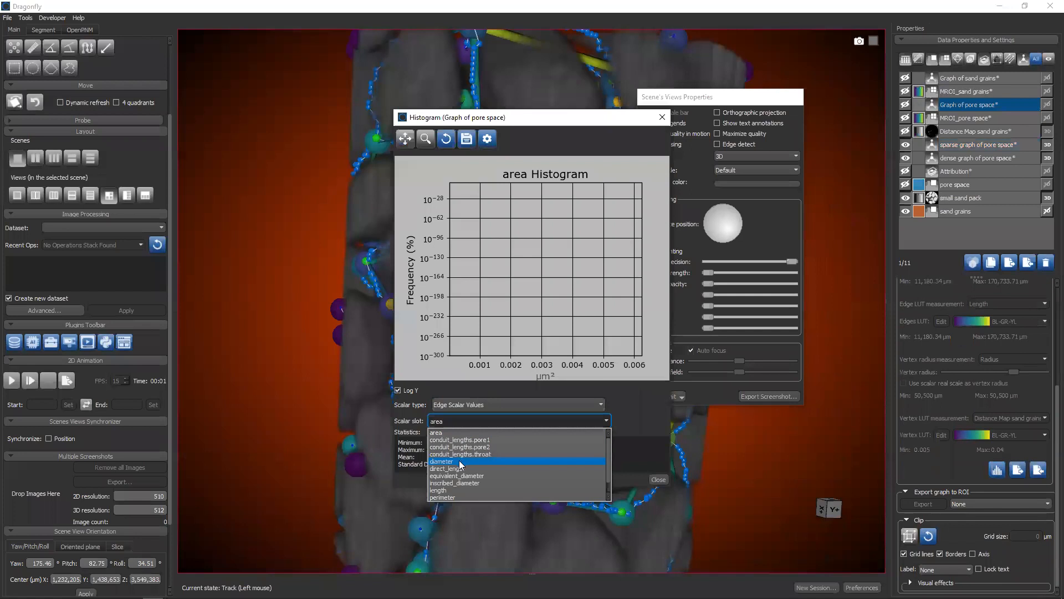
scroll(455, 471, "down", 1)
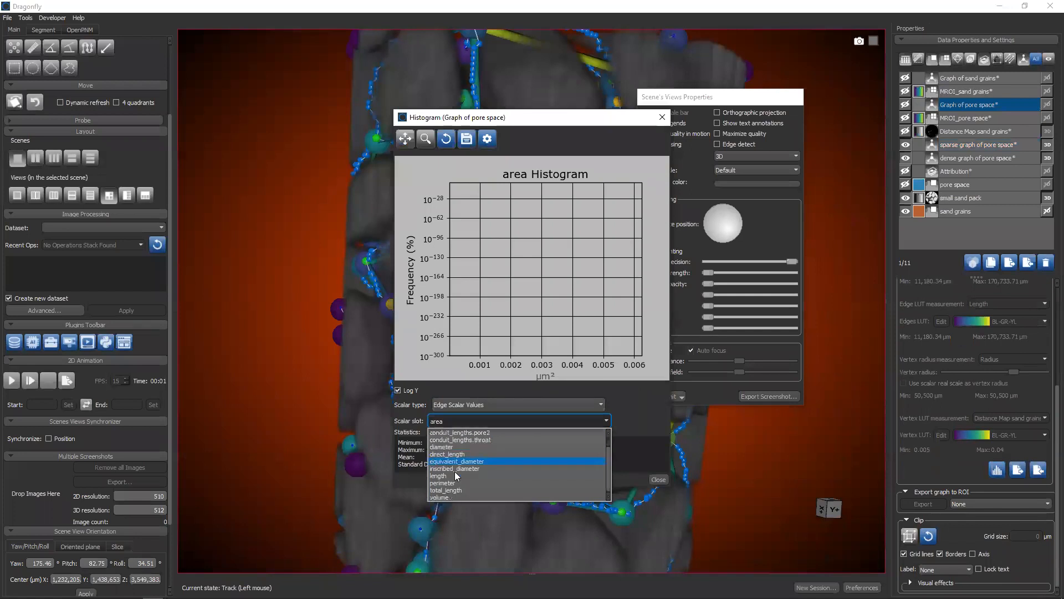
left_click(443, 498)
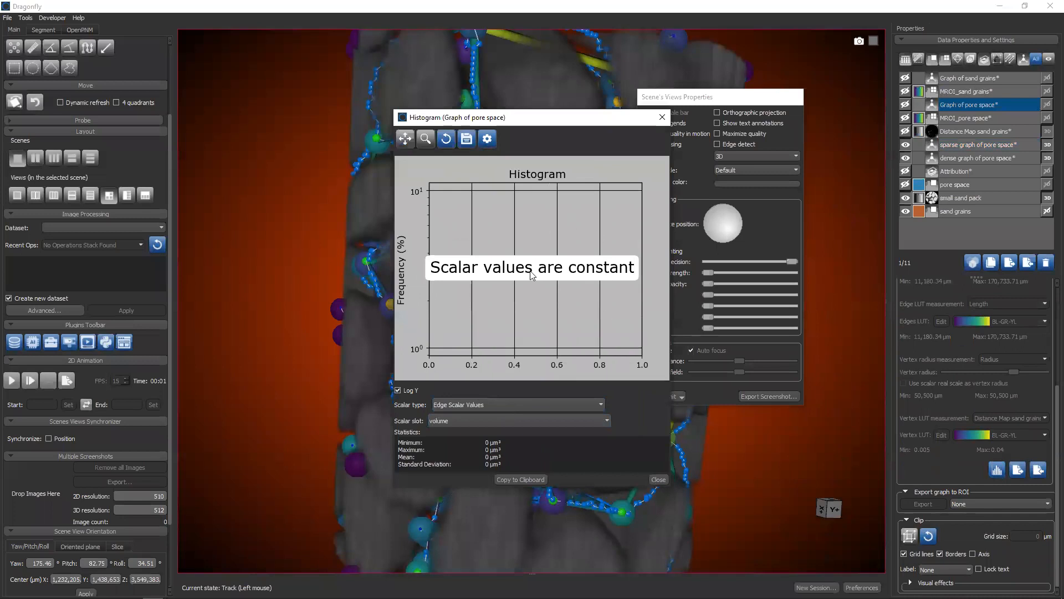
left_click(662, 117)
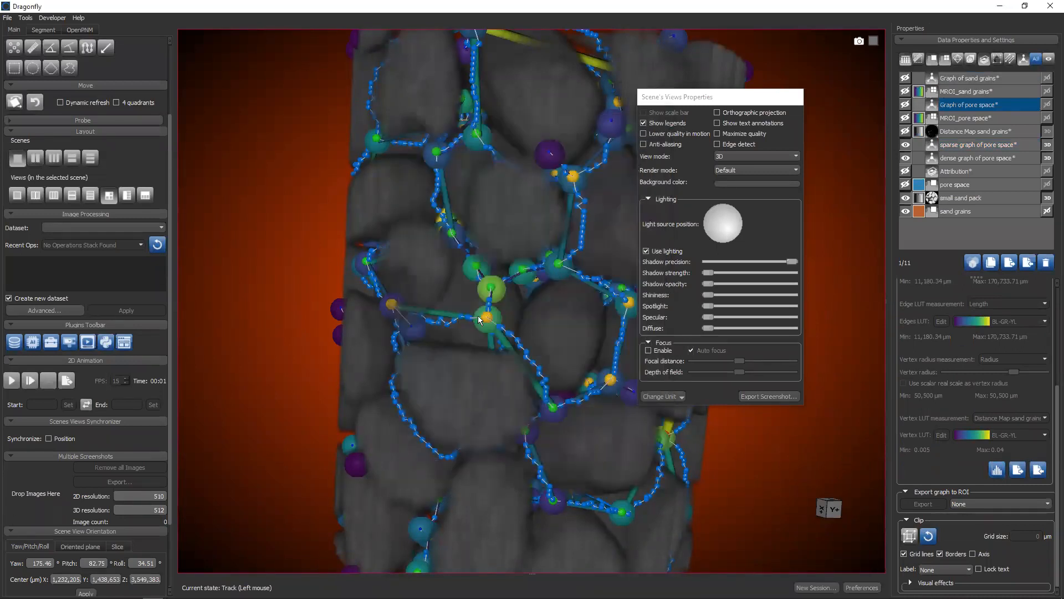
Review the dense graph's vertex LUT measurement options and the sparse graph's vertex radius measurement options
left_click(968, 158)
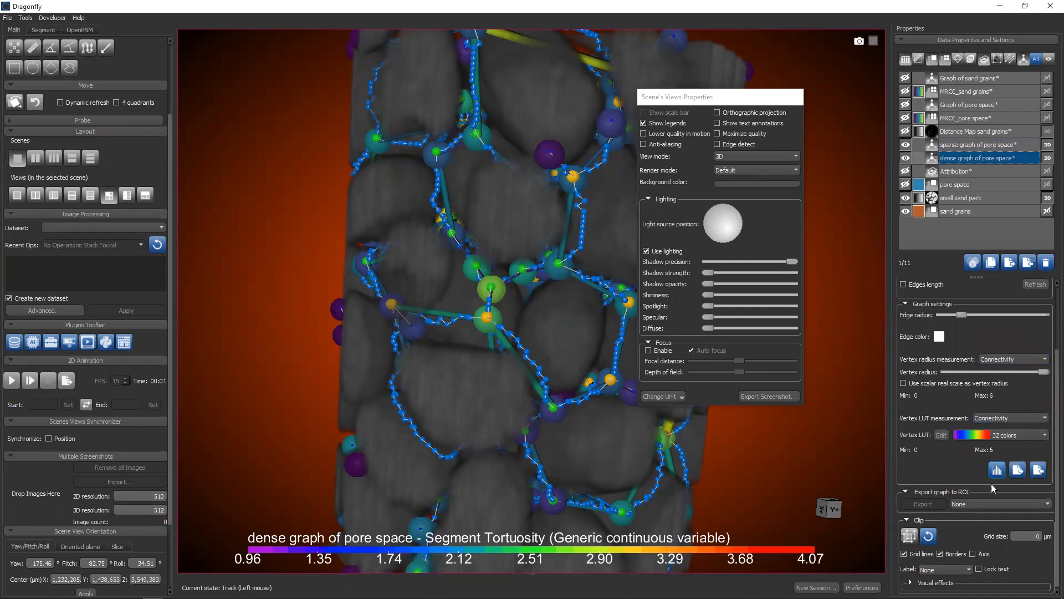
left_click(992, 419)
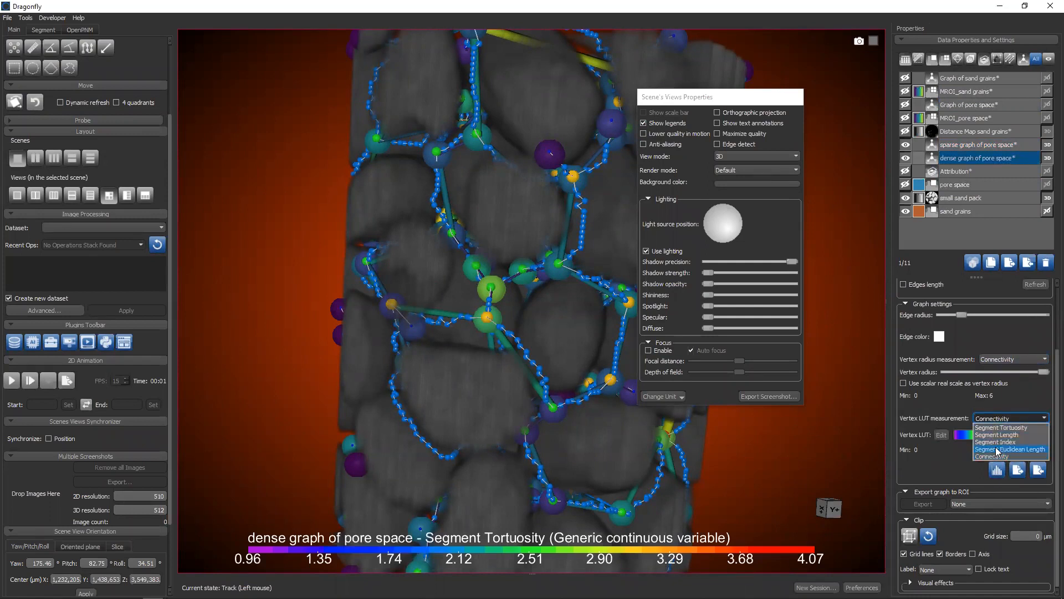
left_click(963, 144)
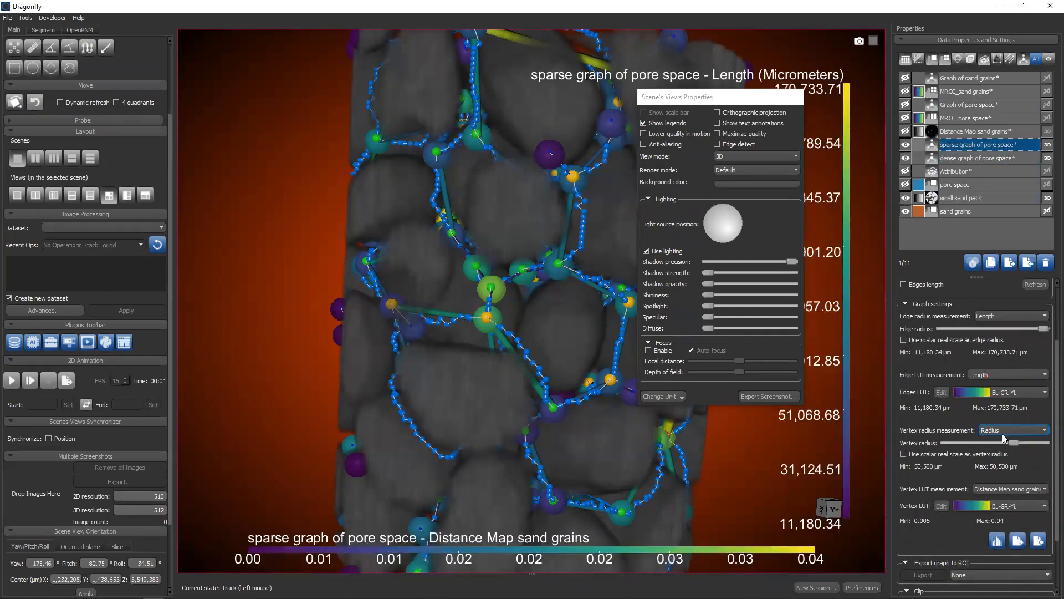
left_click(1003, 431)
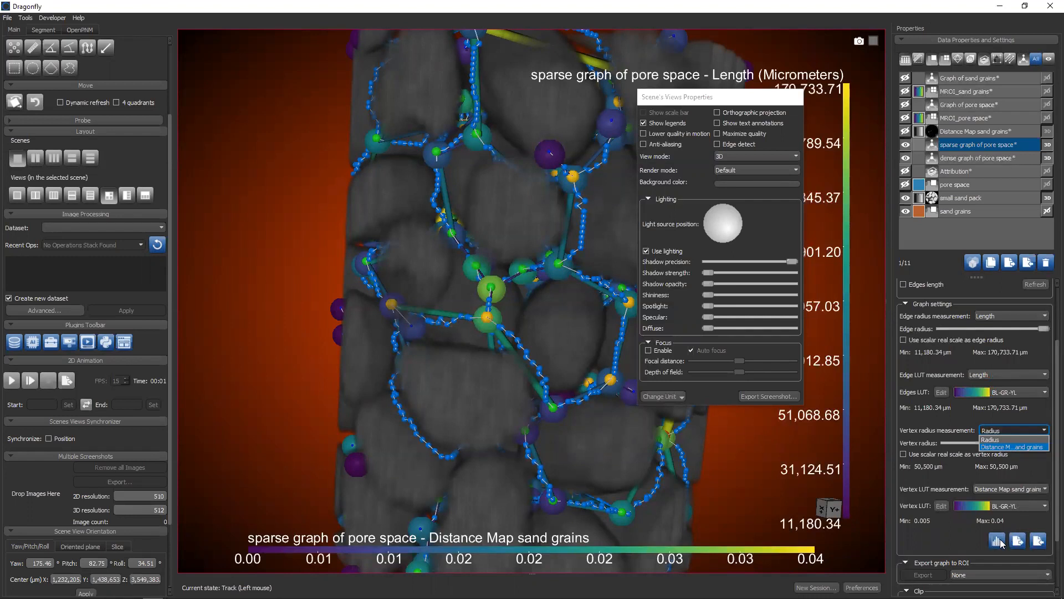
Plot the sparse graph's vertex histogram for Distance Map sand grains, close it and switch to the Questions & Answers slide
left_click(1000, 539)
left_click(1000, 538)
left_click(455, 421)
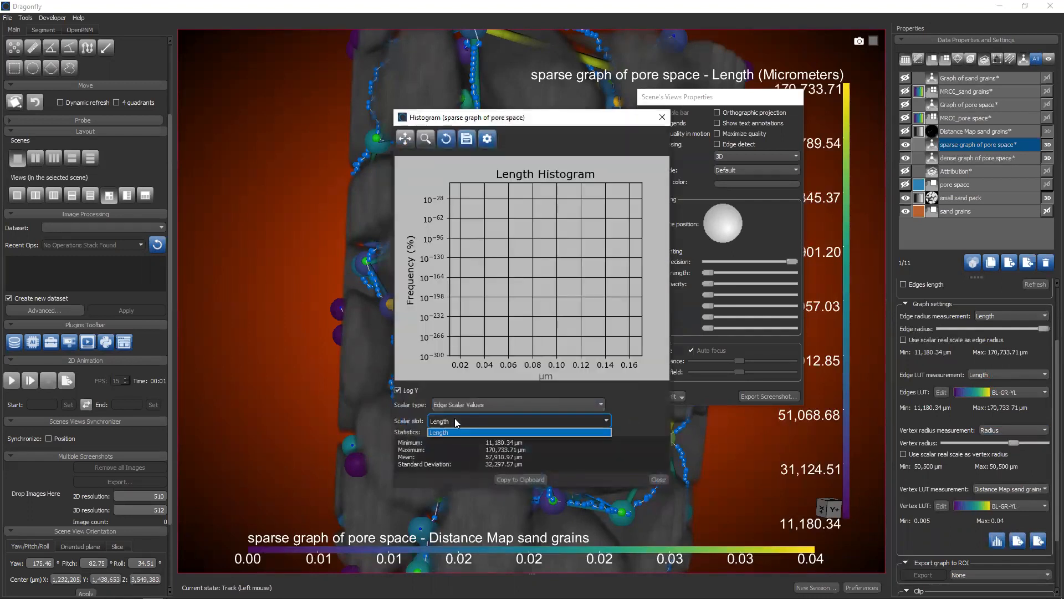
left_click(469, 405)
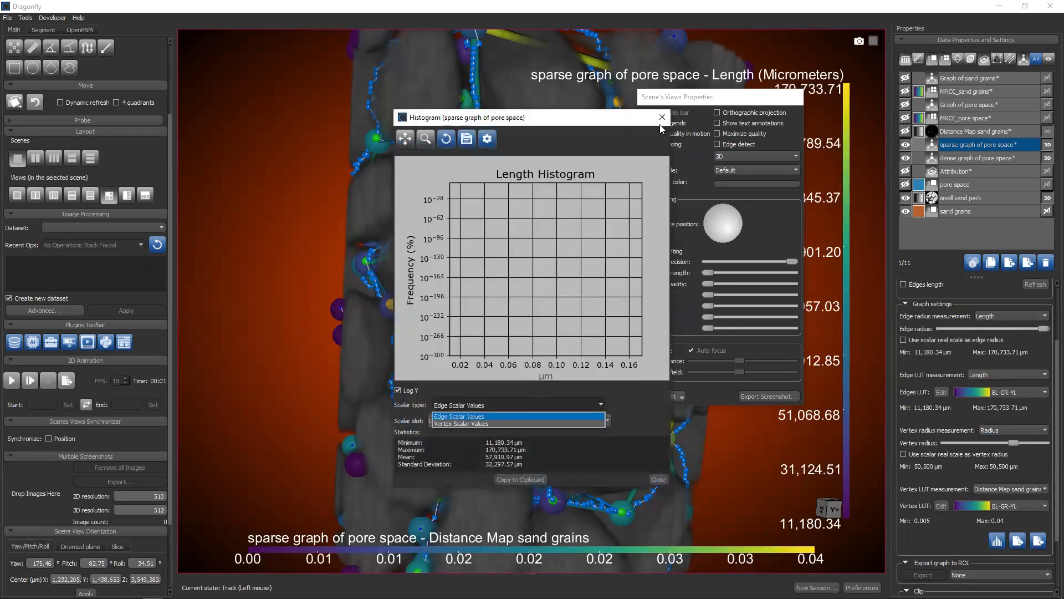
left_click(468, 403)
left_click(468, 404)
left_click(455, 425)
left_click(451, 422)
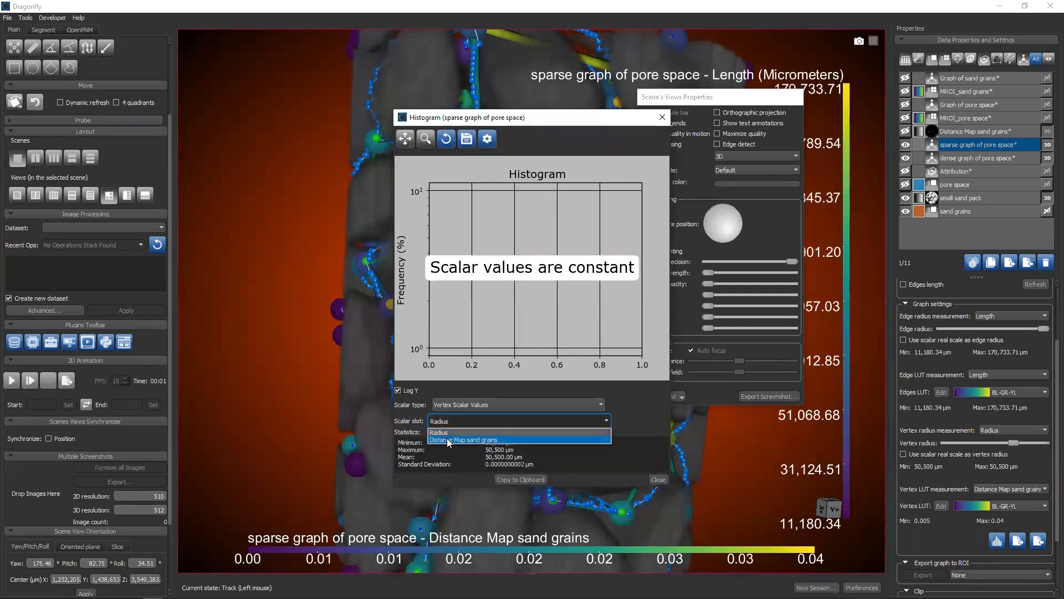
left_click(448, 440)
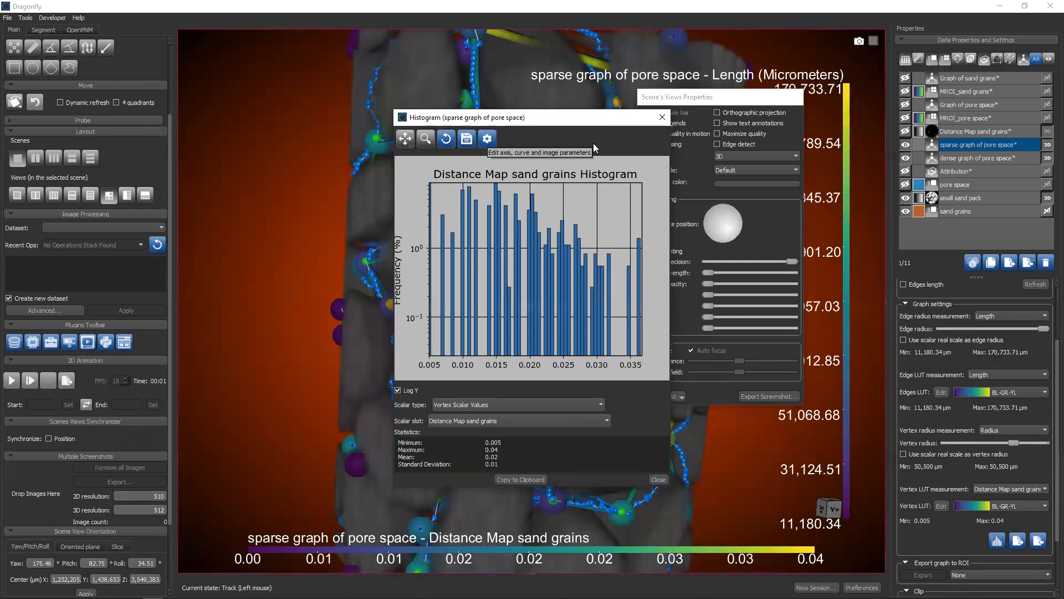
left_click(662, 117)
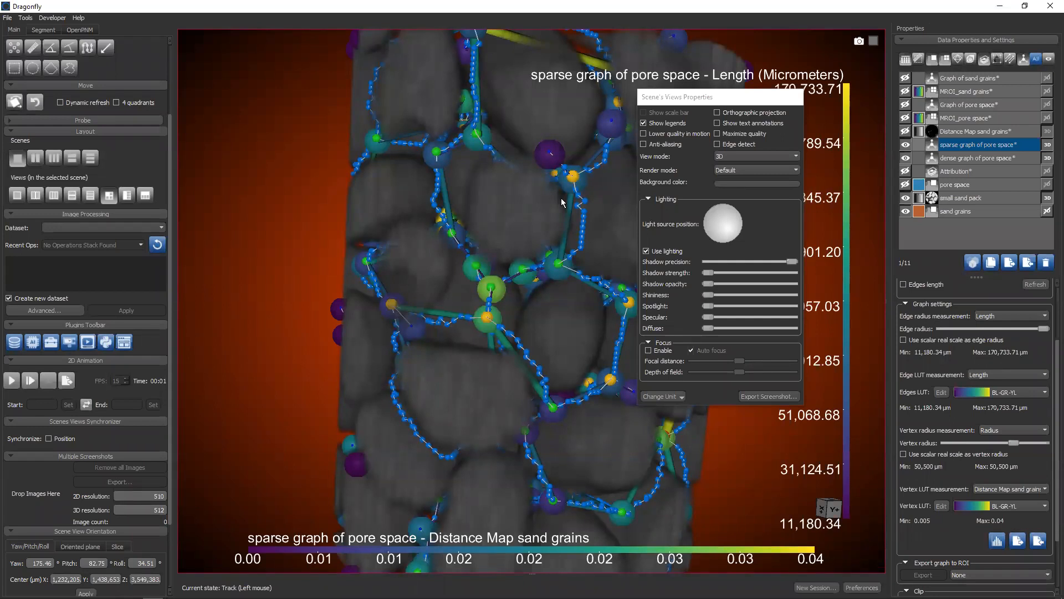
key("alt+Tab")
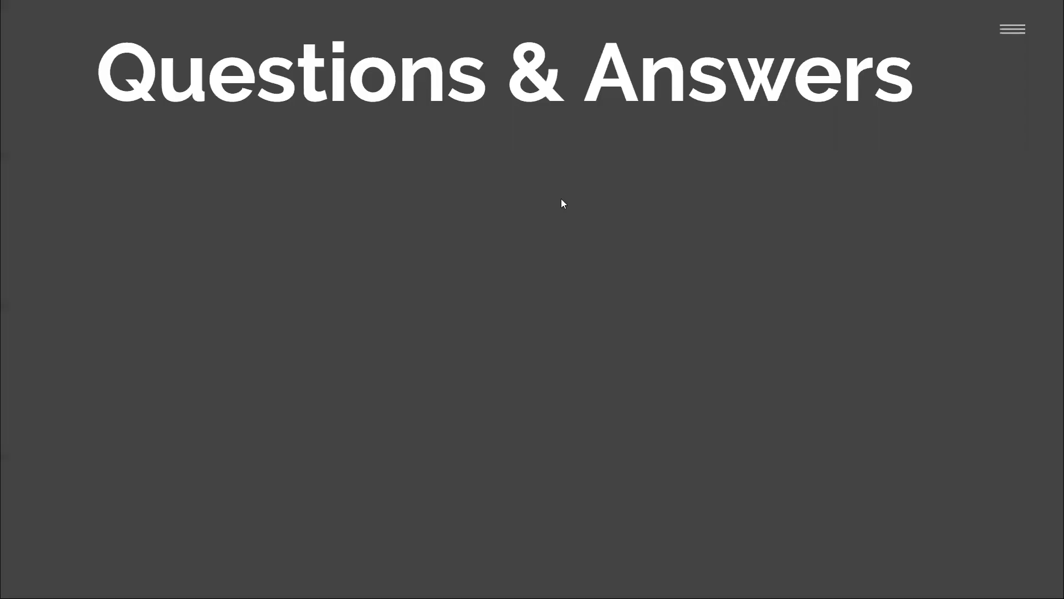